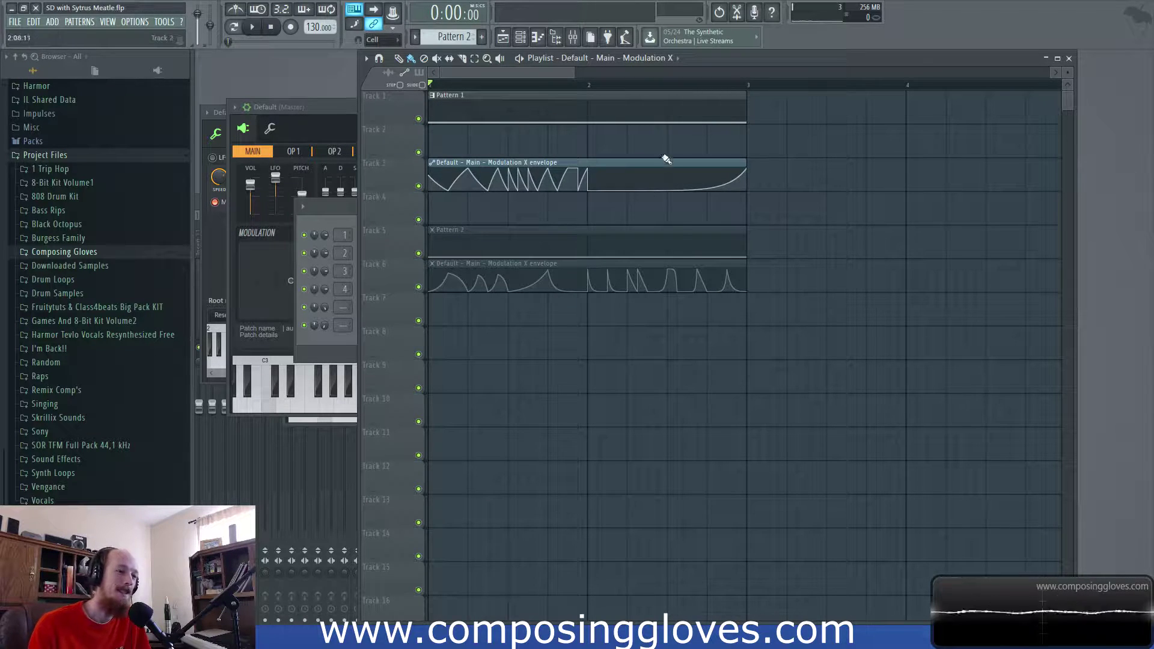
Check Pattern 1 in the piano roll, and play it from the playlist with its Modulation X envelope
{"action": "double_click", "coordinate": [600, 113]}
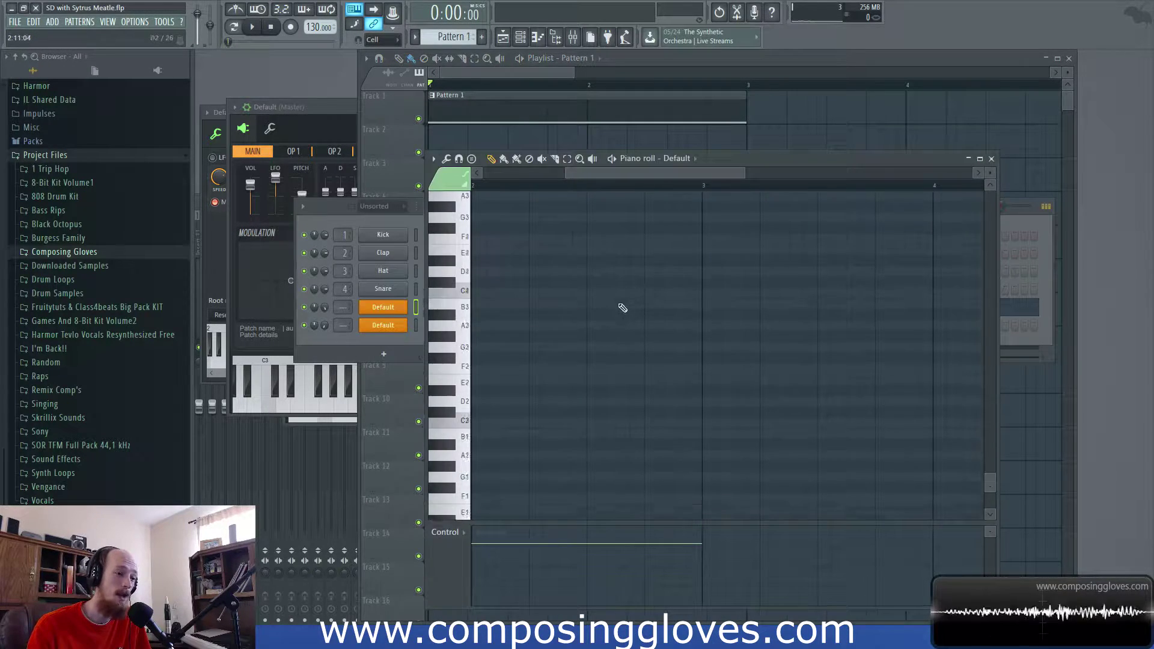
{"action": "left_click", "coordinate": [521, 55]}
{"action": "key", "text": "space"}
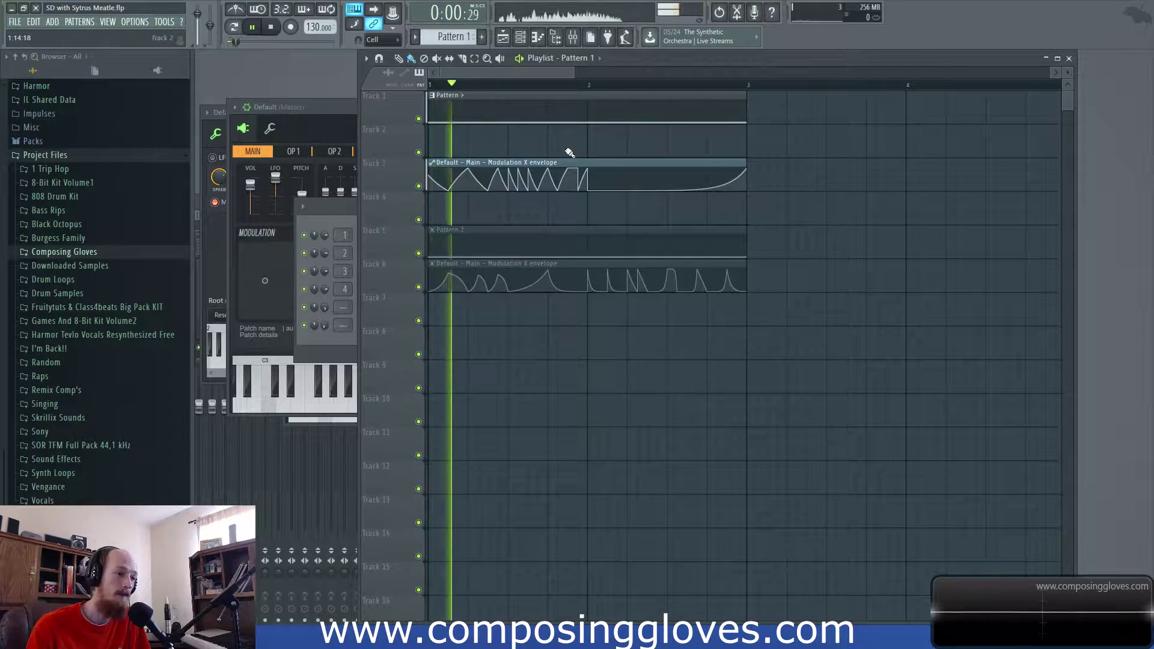
{"action": "key", "text": "space"}
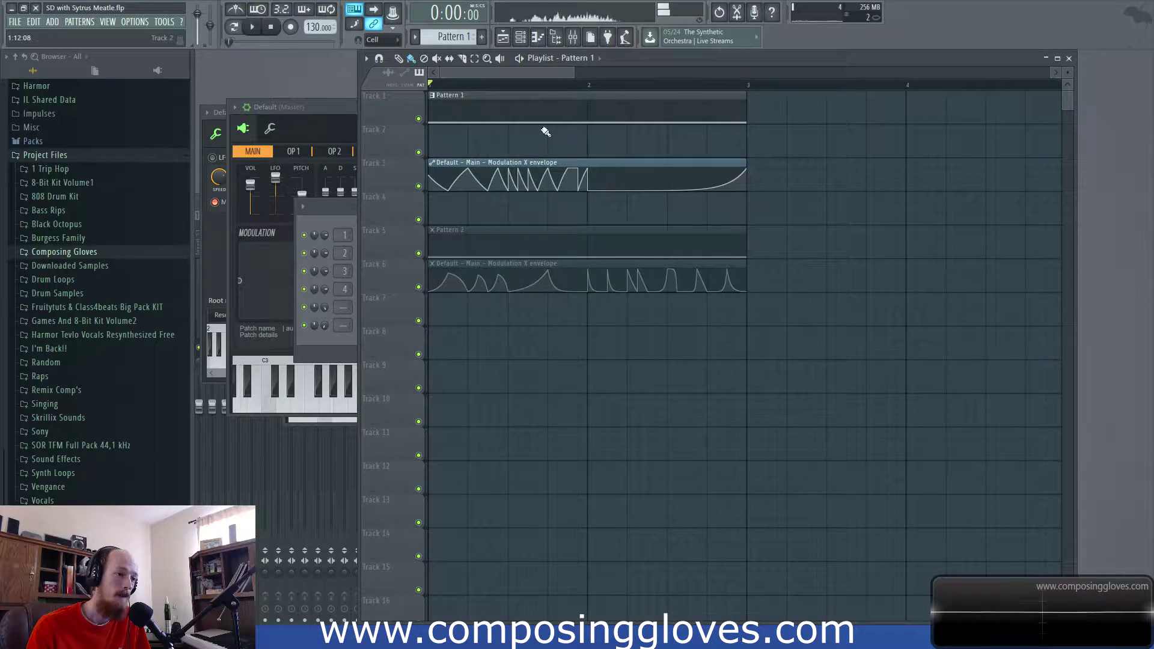
Try replacing Pattern 1's sustained note with a short C6 note, and undo the note edits
{"action": "double_click", "coordinate": [539, 111]}
{"action": "scroll", "coordinate": [599, 374], "scroll_direction": "up", "scroll_amount": 10}
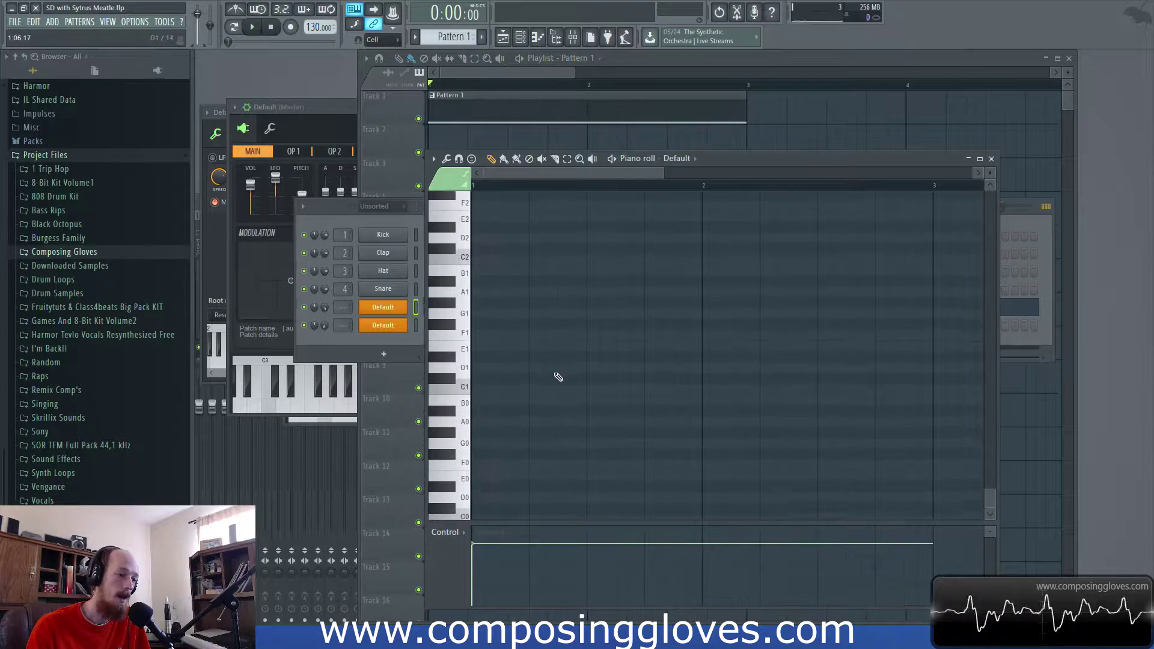
{"action": "right_click", "coordinate": [487, 450]}
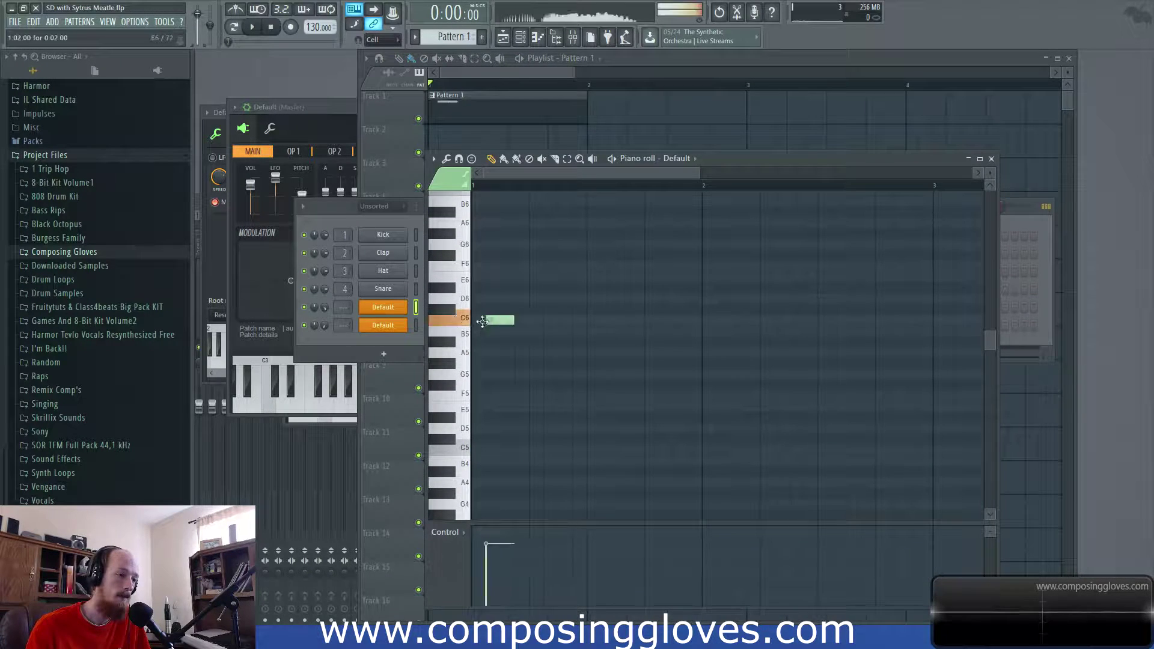
{"action": "left_click", "coordinate": [488, 319]}
{"action": "right_click", "coordinate": [491, 319]}
{"action": "key", "text": "ctrl+z"}
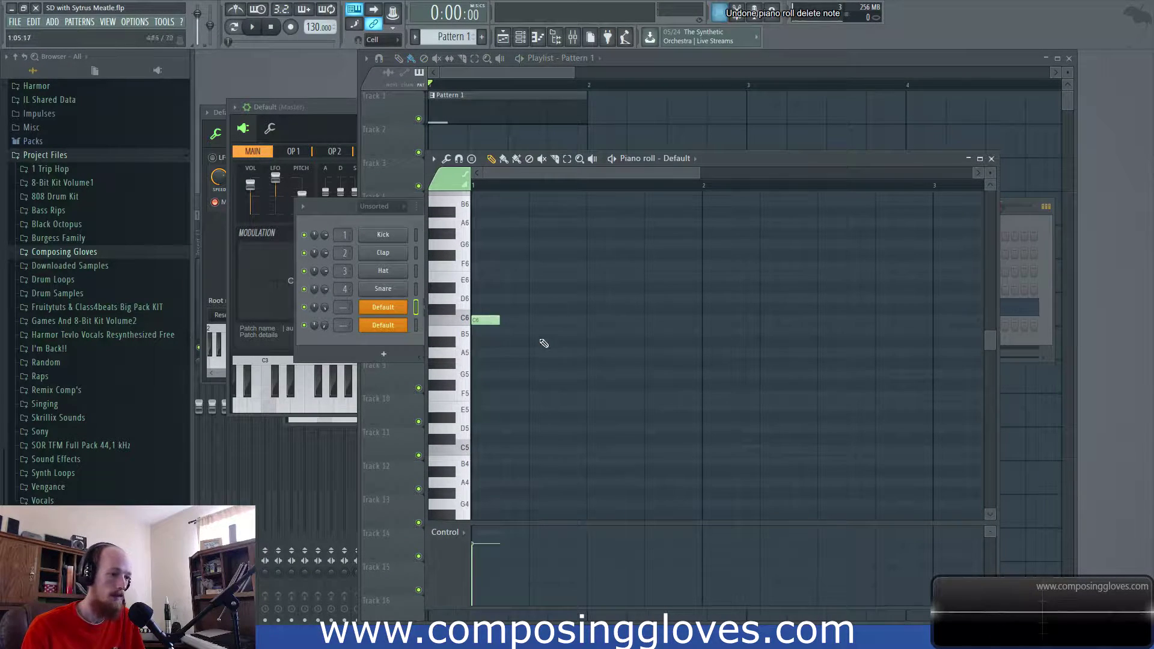
{"action": "scroll", "coordinate": [526, 334], "scroll_direction": "down", "scroll_amount": 6}
{"action": "key", "text": "ctrl+z"}
{"action": "key", "text": "ctrl+alt+z"}
{"action": "key", "text": "ctrl+alt+z"}
{"action": "key", "text": "ctrl+alt+z"}
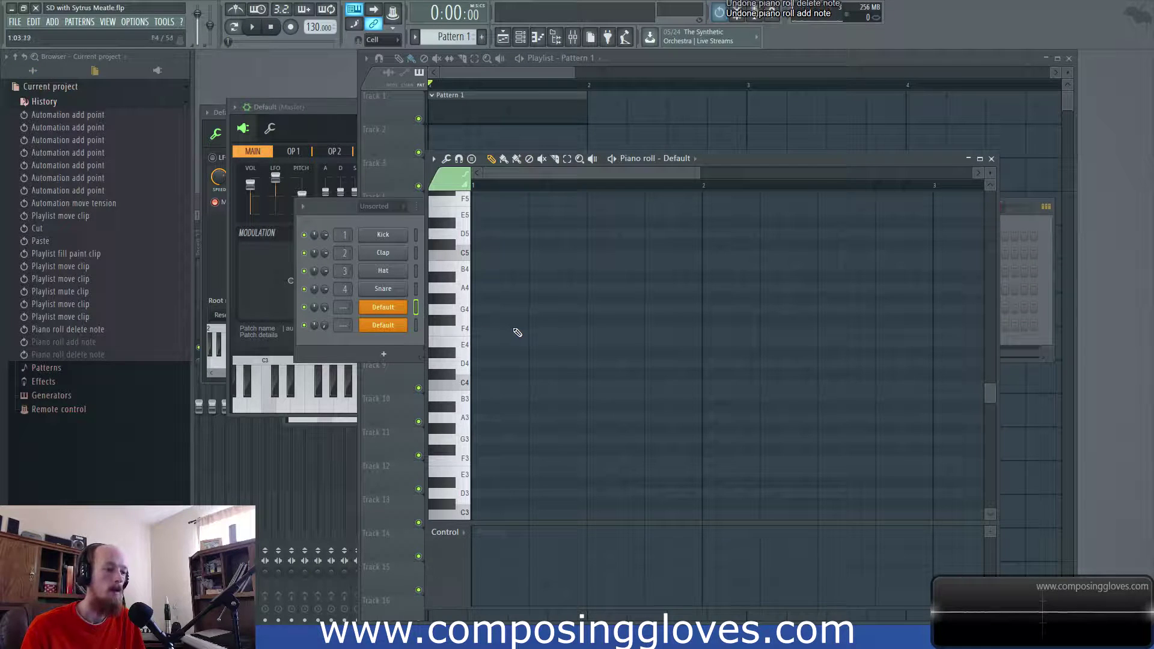
Replace Pattern 1's sustained C5 note with a two-bar note at C6 and play it
{"action": "left_click", "coordinate": [527, 255]}
{"action": "right_click", "coordinate": [529, 255]}
{"action": "scroll", "coordinate": [505, 344], "scroll_direction": "up", "scroll_amount": 4}
{"action": "left_click", "coordinate": [489, 416]}
{"action": "key", "text": "space"}
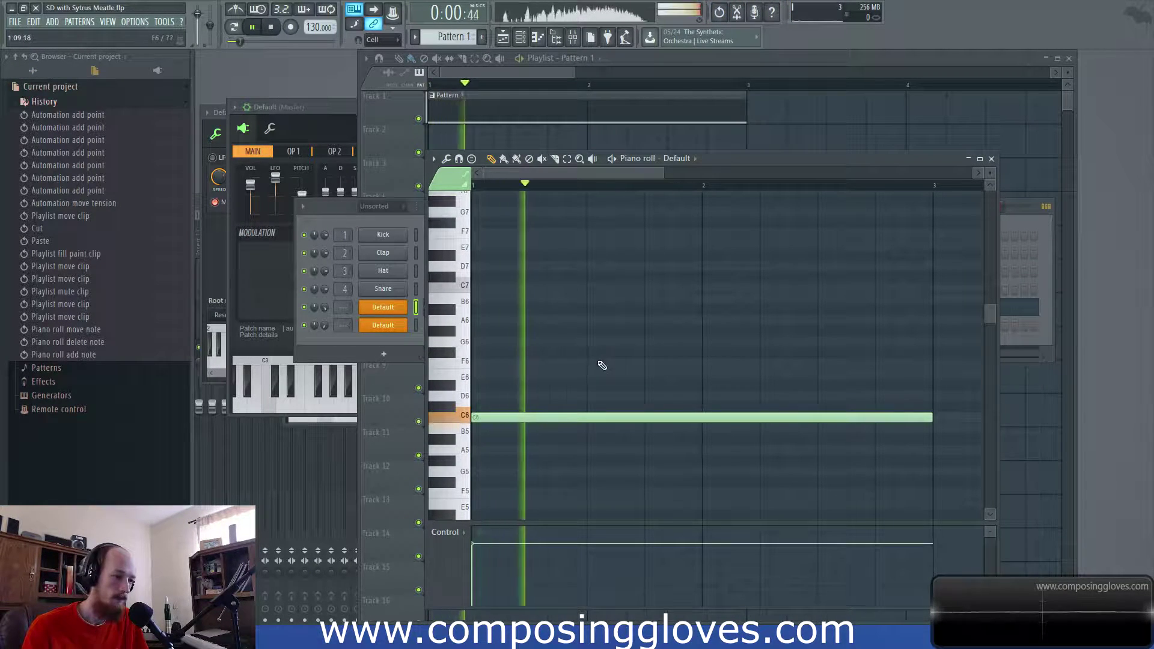
Audition Pattern 1's note an octave higher at C7, and replace it with a note at C5
{"action": "left_click_drag", "start_coordinate": [515, 418], "coordinate": [489, 286]}
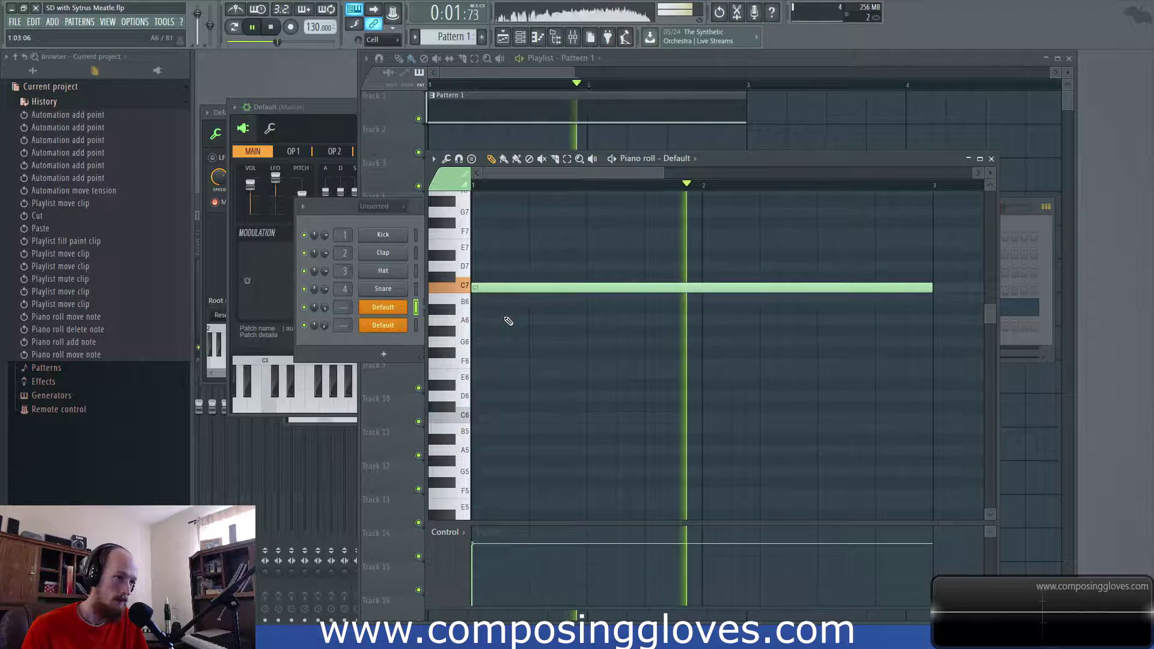
{"action": "key", "text": "space"}
{"action": "right_click", "coordinate": [560, 288]}
{"action": "scroll", "coordinate": [548, 343], "scroll_direction": "down", "scroll_amount": 3}
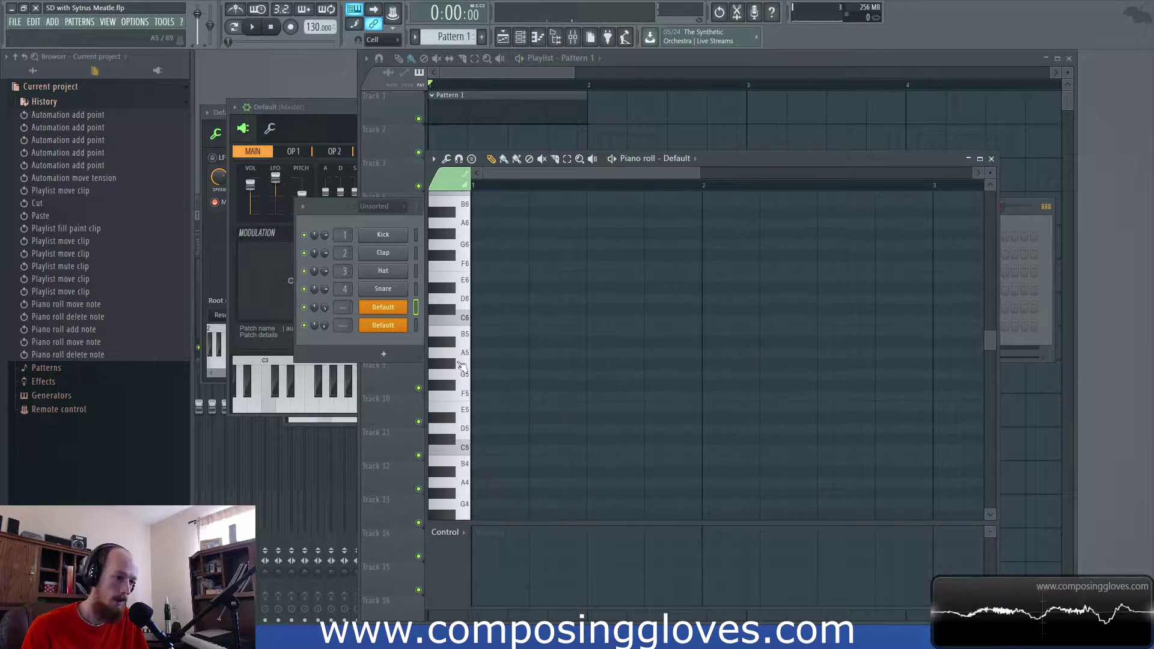
{"action": "left_click", "coordinate": [480, 450]}
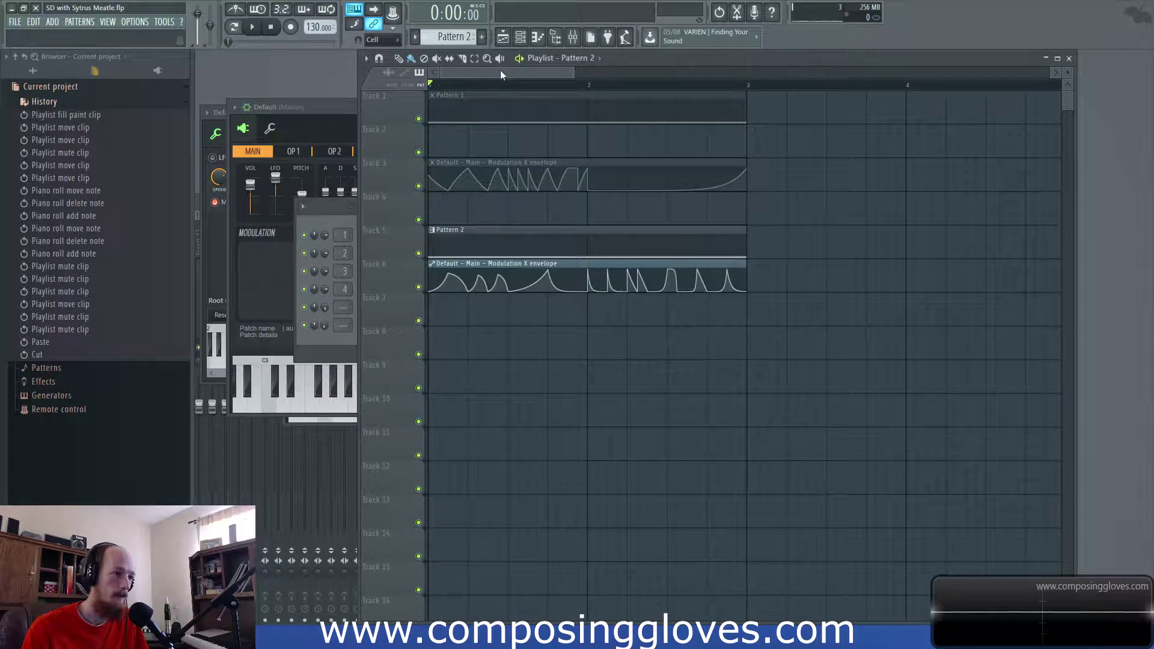
Play Pattern 2, and audition its sustained note lowered to C#4 in the piano roll
{"action": "key", "text": "space"}
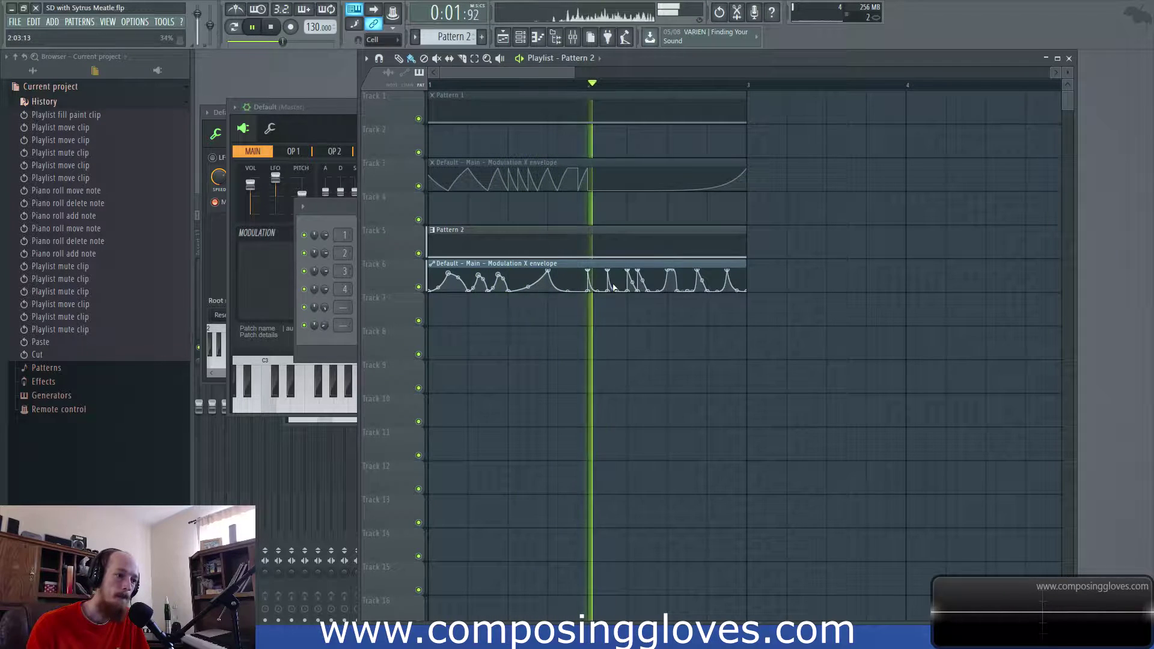
{"action": "key", "text": "space"}
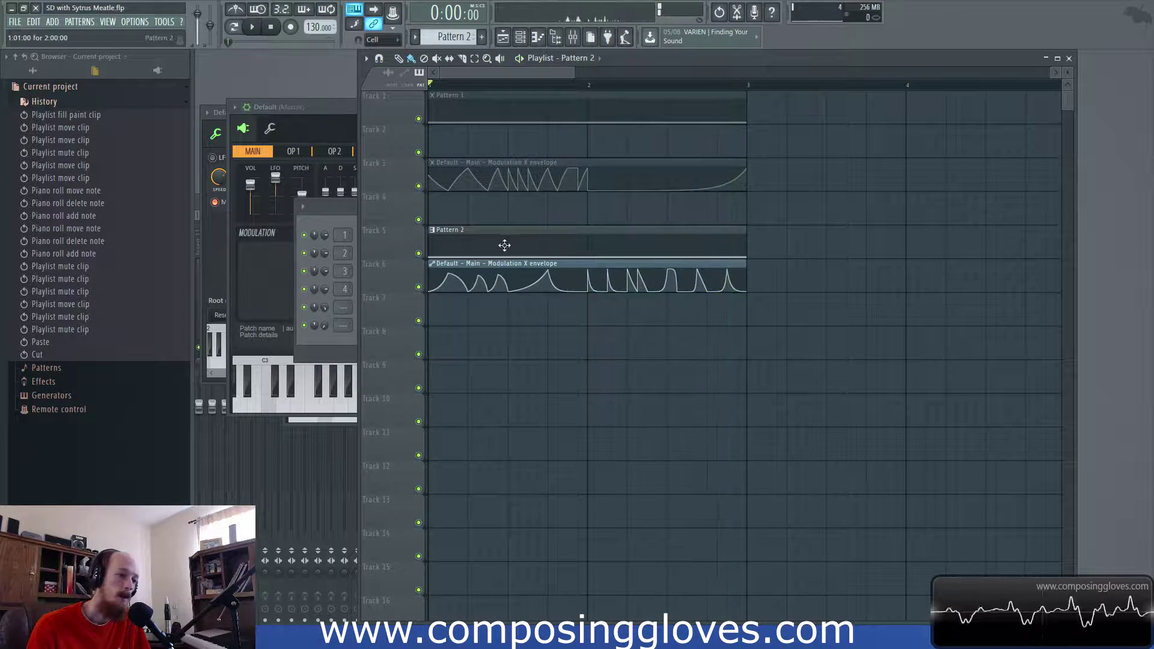
{"action": "double_click", "coordinate": [503, 245]}
{"action": "left_click_drag", "start_coordinate": [492, 325], "coordinate": [488, 439]}
{"action": "key", "text": "space"}
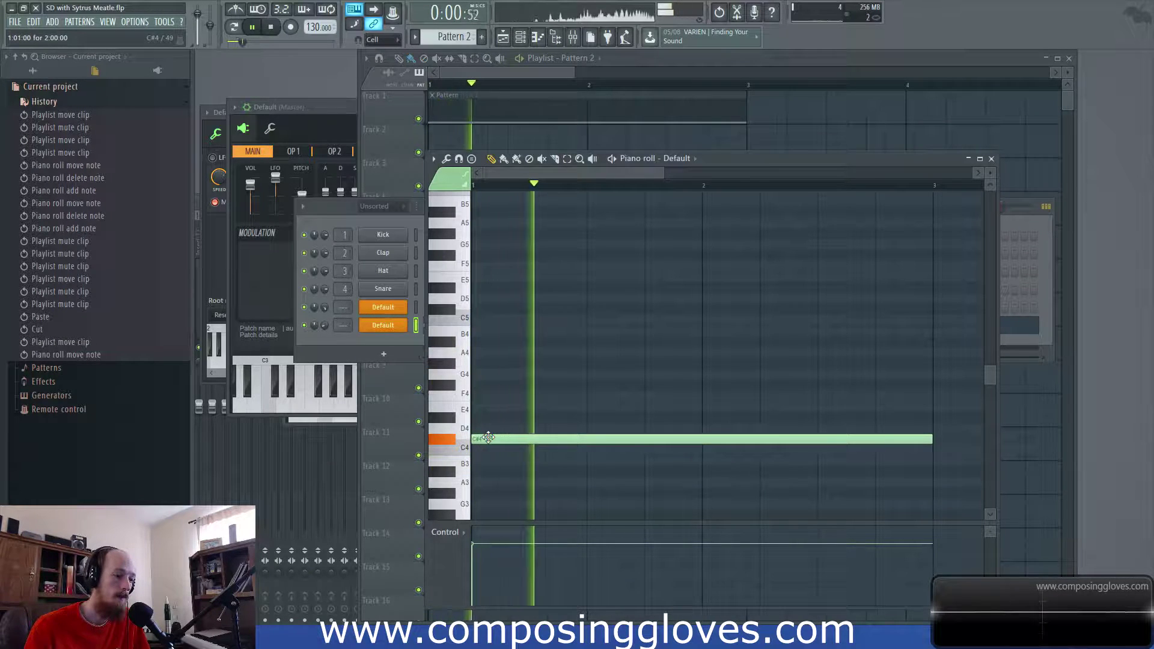
{"action": "scroll", "coordinate": [487, 437], "scroll_direction": "down", "scroll_amount": 3}
{"action": "key", "text": "space"}
Lower Pattern 2's sustained note to C3 and play it
{"action": "left_click_drag", "start_coordinate": [485, 341], "coordinate": [481, 481]}
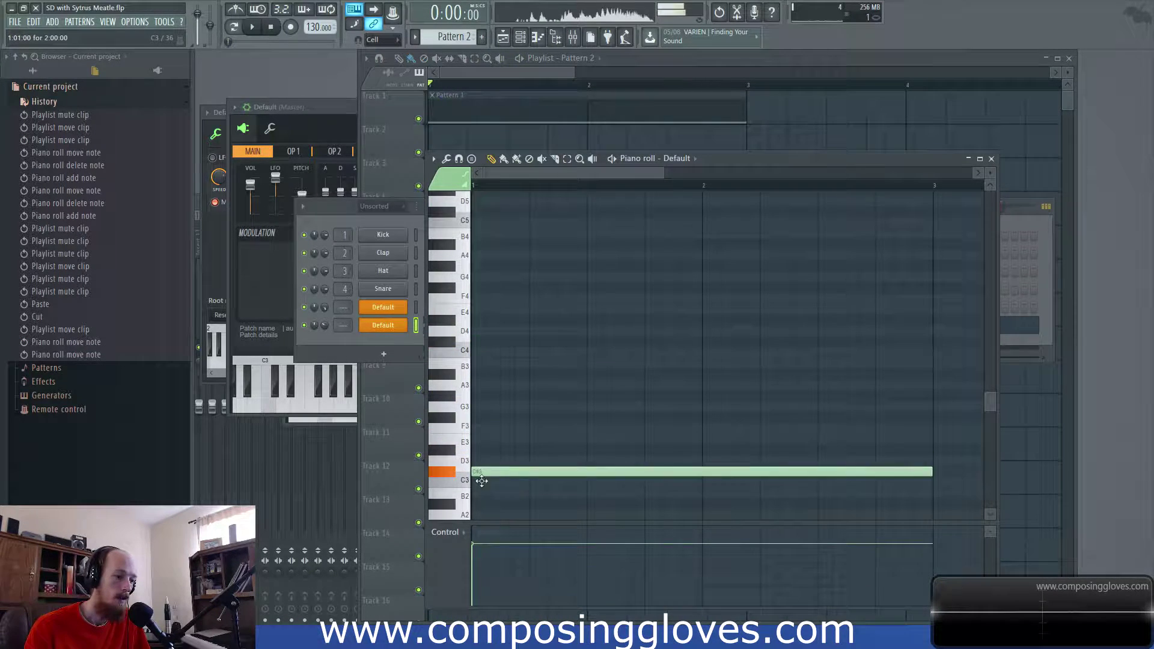
{"action": "key", "text": "space"}
{"action": "scroll", "coordinate": [543, 451], "scroll_direction": "down", "scroll_amount": 3}
{"action": "key", "text": "space"}
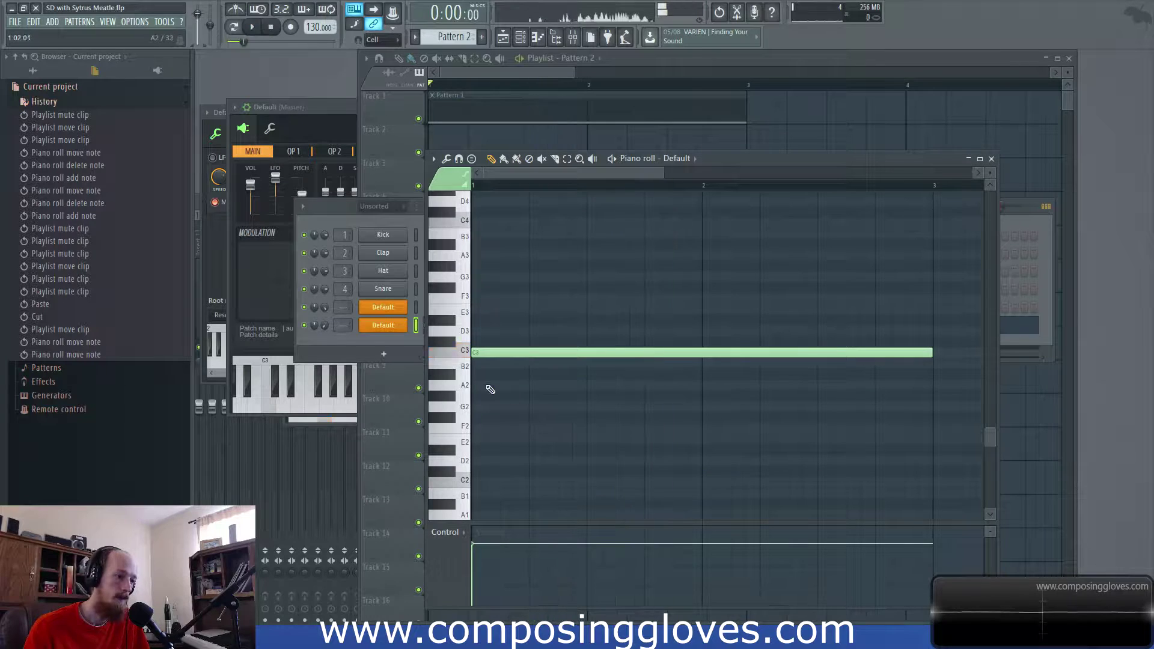
Place Pattern 2's two-bar note at C7 and play it
{"action": "scroll", "coordinate": [491, 389], "scroll_direction": "up", "scroll_amount": 12}
{"action": "left_click_drag", "start_coordinate": [494, 289], "coordinate": [412, 292]}
{"action": "key", "text": "space"}
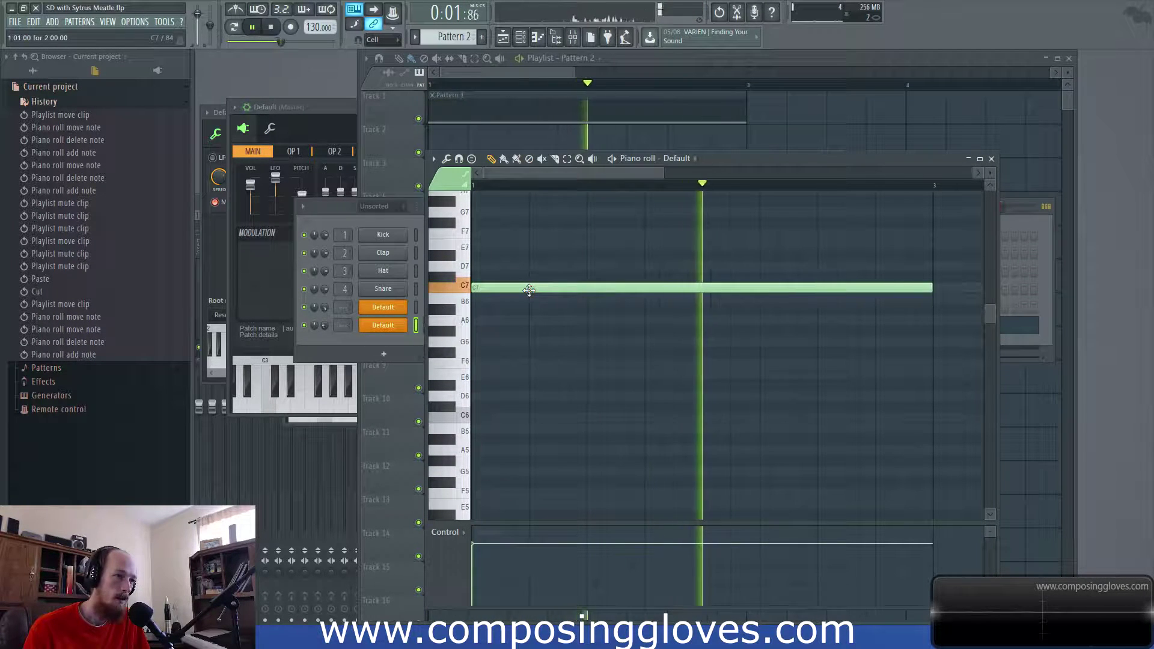
{"action": "key", "text": "space"}
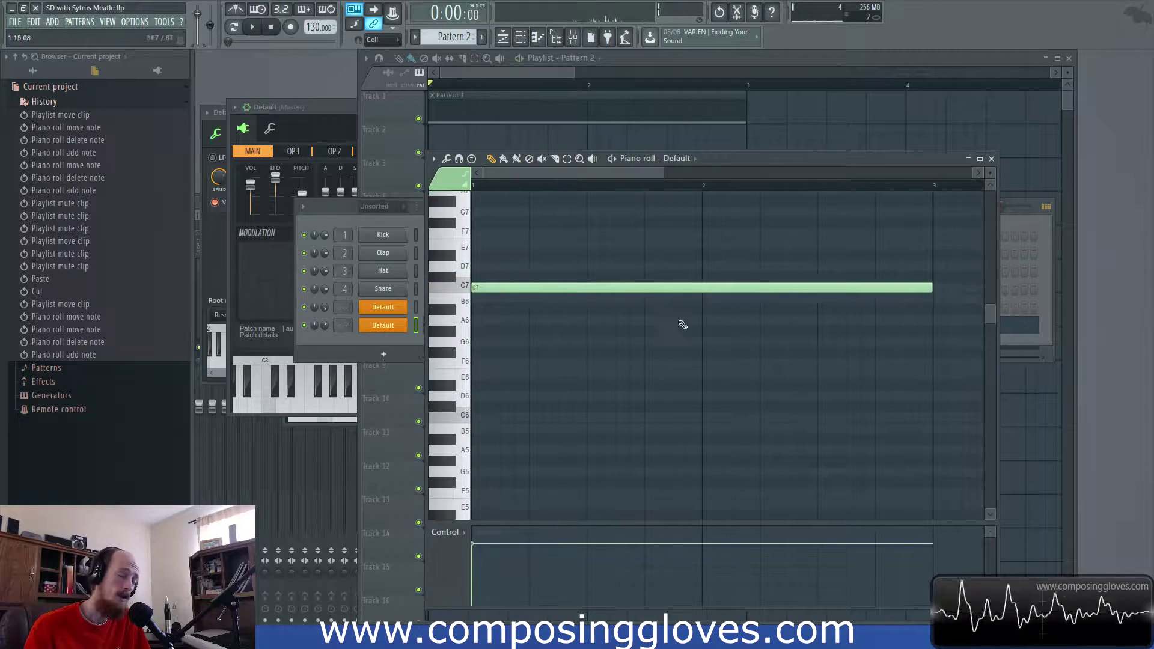
Return to the playlist, and open the upper Default channel's Sytrus with its window moved clear
{"action": "left_click", "coordinate": [481, 84]}
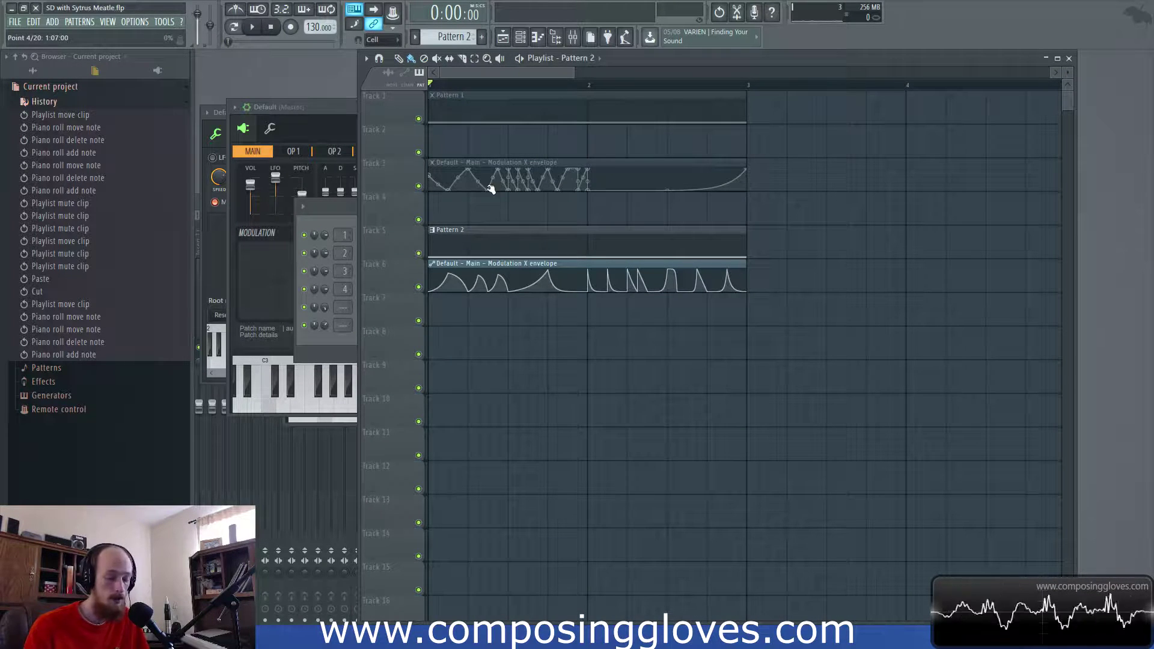
{"action": "key", "text": "F6"}
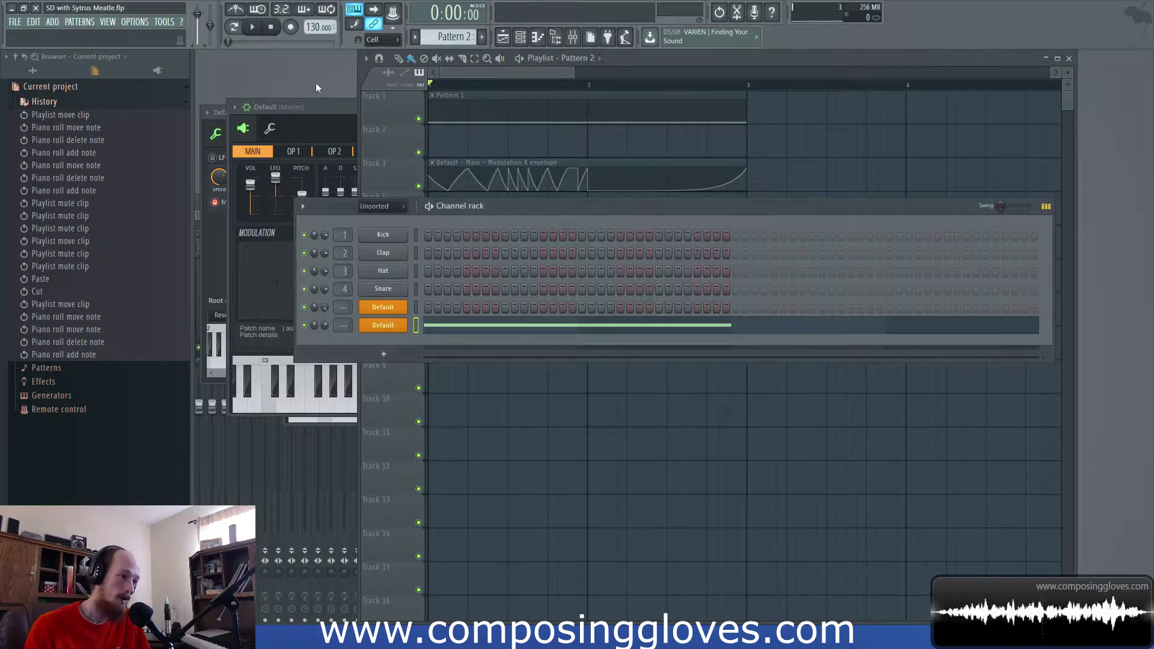
{"action": "left_click", "coordinate": [395, 305]}
{"action": "left_click_drag", "start_coordinate": [516, 106], "coordinate": [579, 82]}
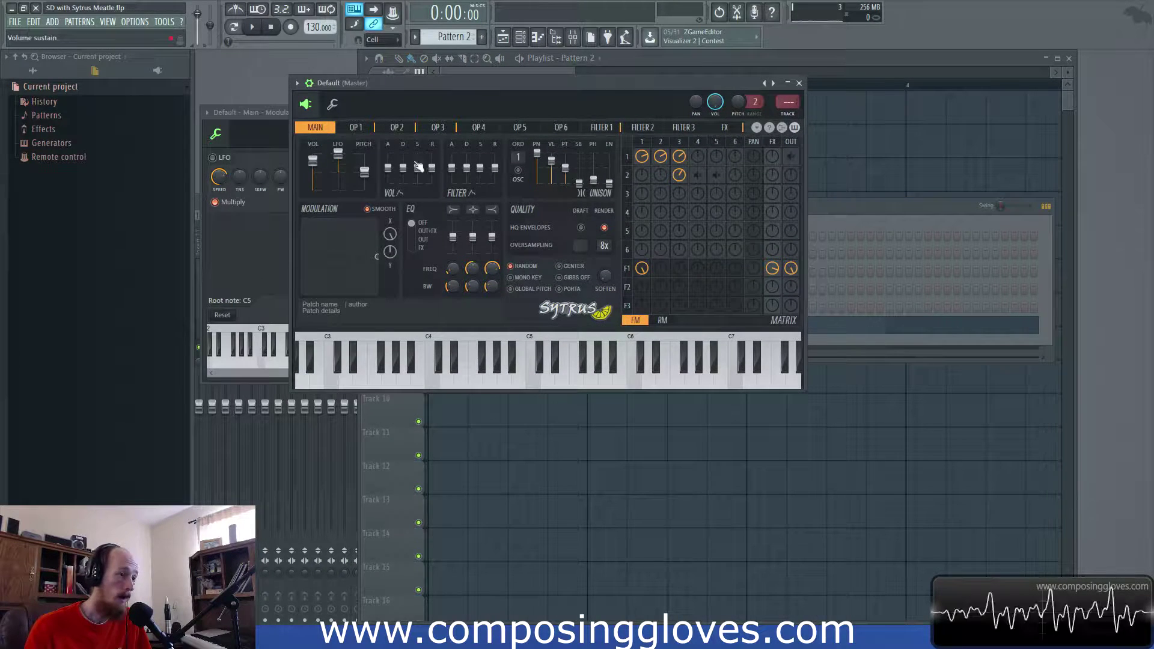
Examine the upper Default patch's Filter 1 settings and operator 1's volume Modulation X curve
{"action": "left_click", "coordinate": [416, 127]}
{"action": "left_click", "coordinate": [416, 131]}
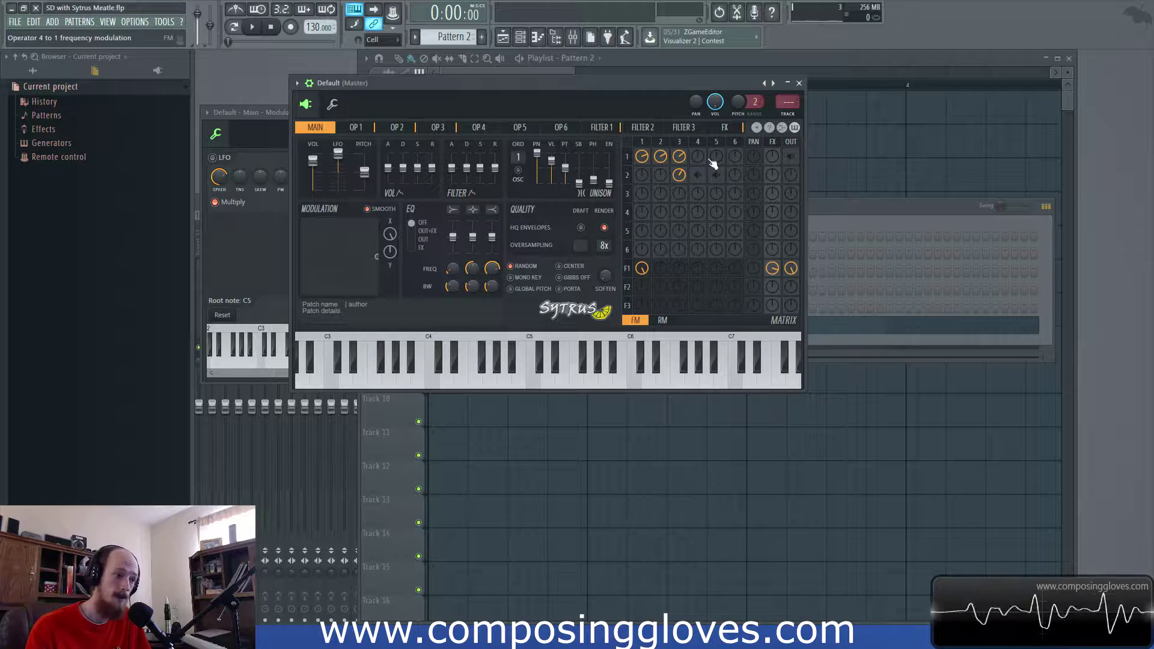
{"action": "left_click", "coordinate": [604, 129]}
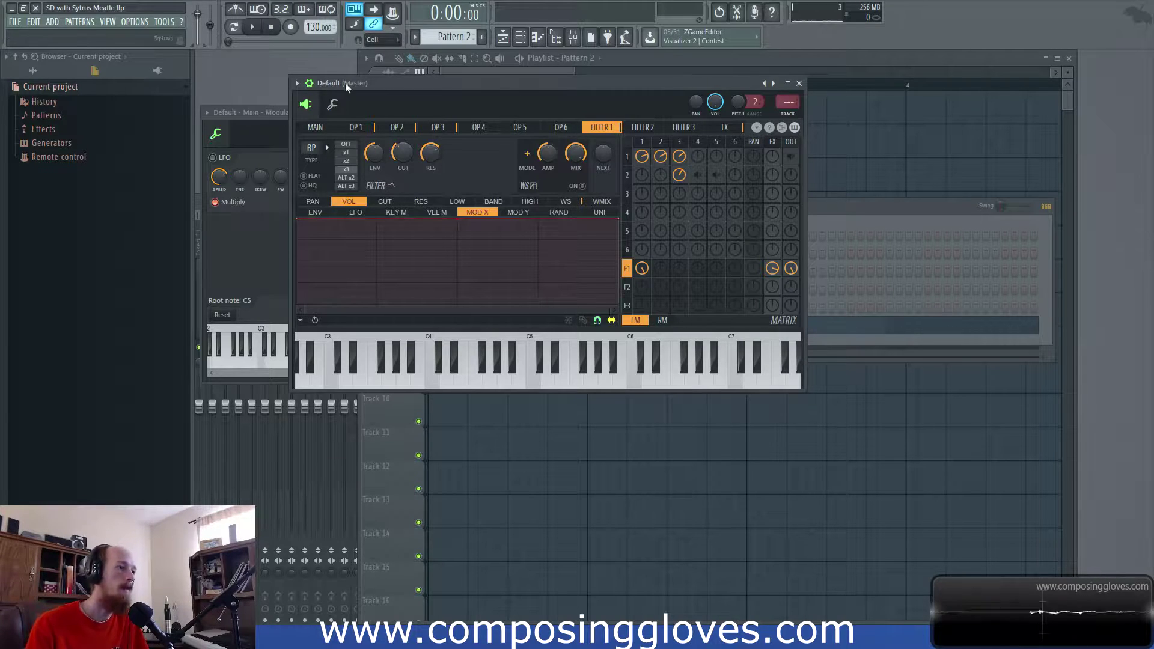
{"action": "left_click", "coordinate": [364, 128]}
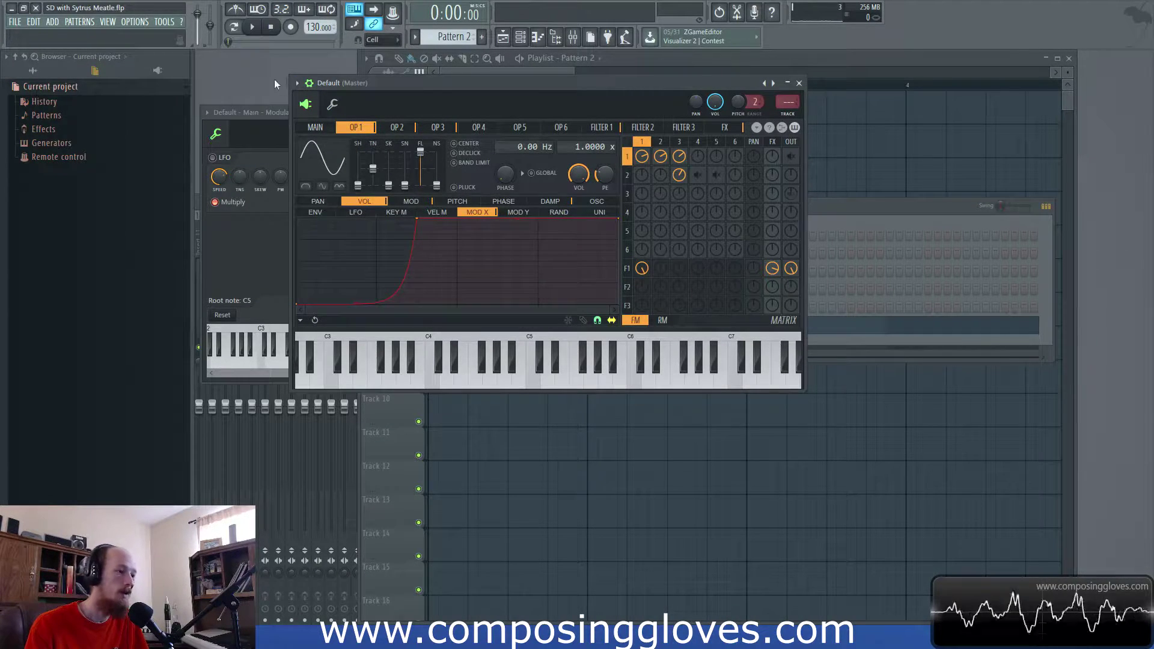
Open the lower Default channel's Sytrus and examine the operators' pan and volume Modulation X curves
{"action": "key", "text": "F6"}
{"action": "left_click", "coordinate": [385, 325]}
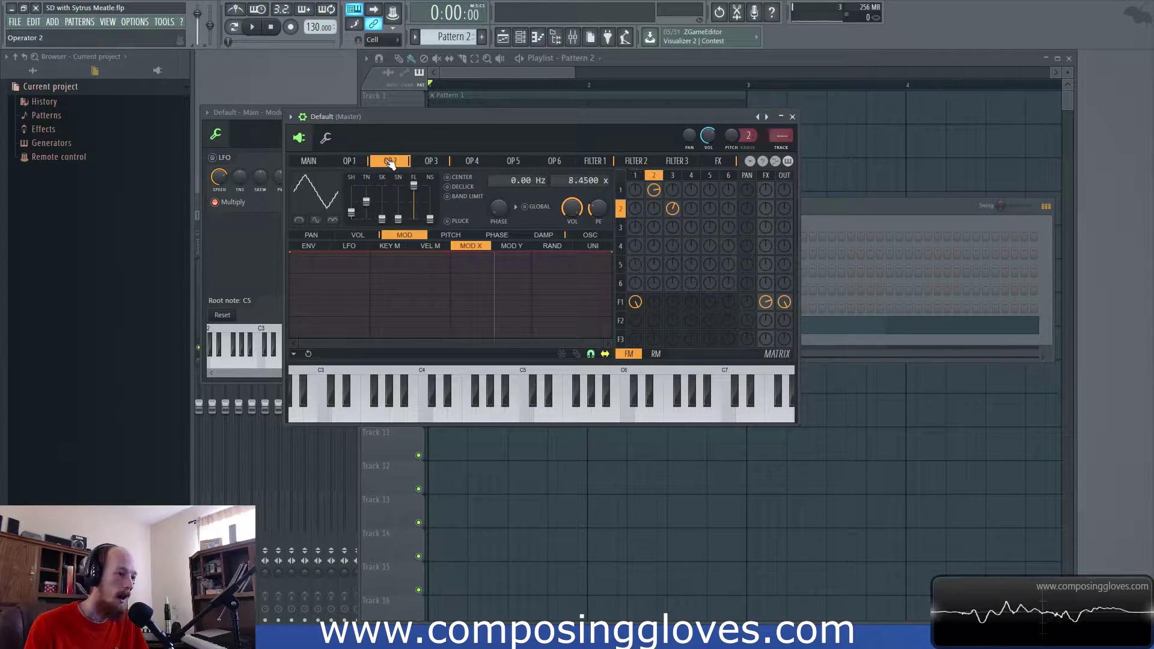
{"action": "left_click", "coordinate": [311, 235]}
{"action": "left_click", "coordinate": [358, 235]}
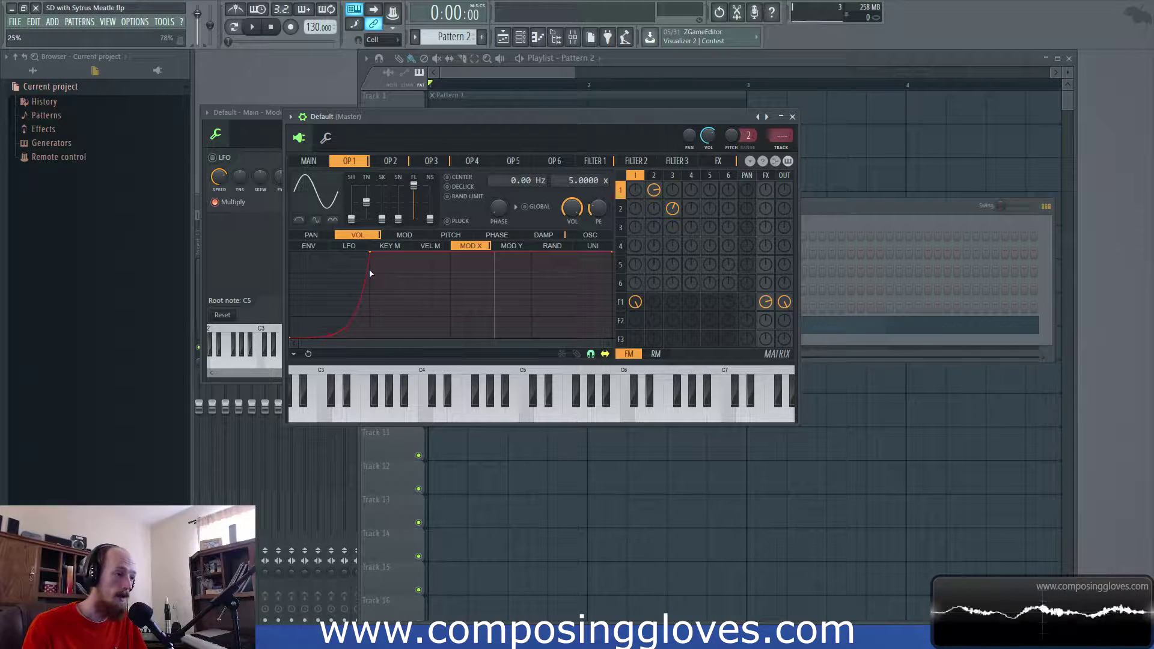
Reopen the upper Default channel's Sytrus and compare the waveforms and frequency ratios of operators 1, 2 and 3
{"action": "key", "text": "F6"}
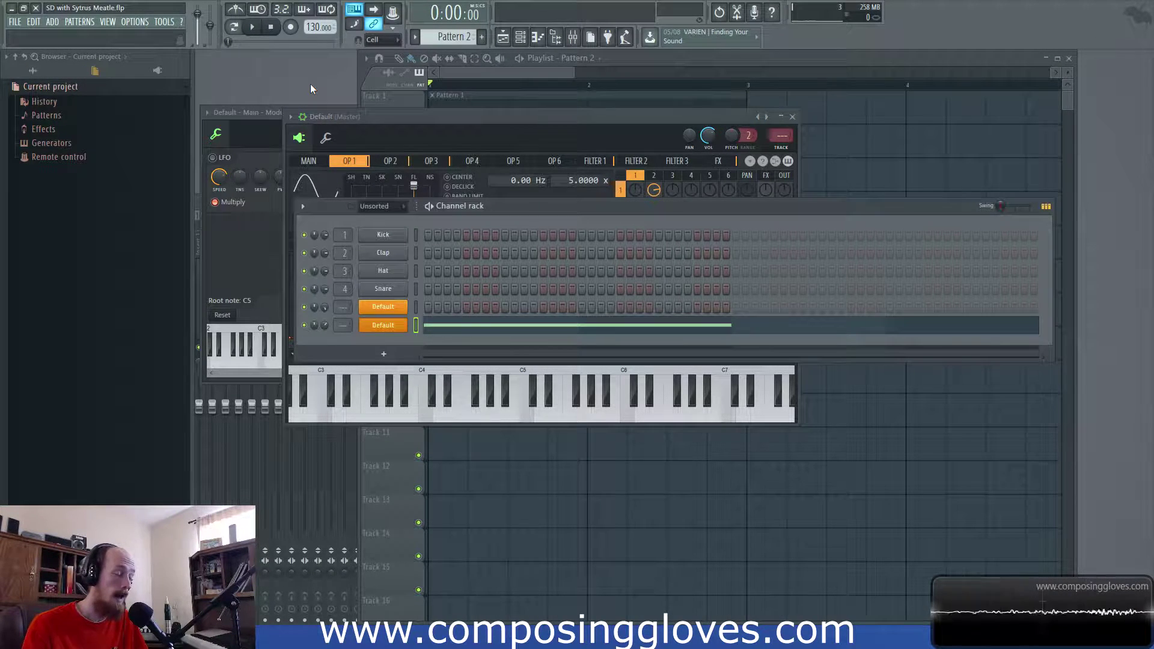
{"action": "left_click", "coordinate": [385, 307]}
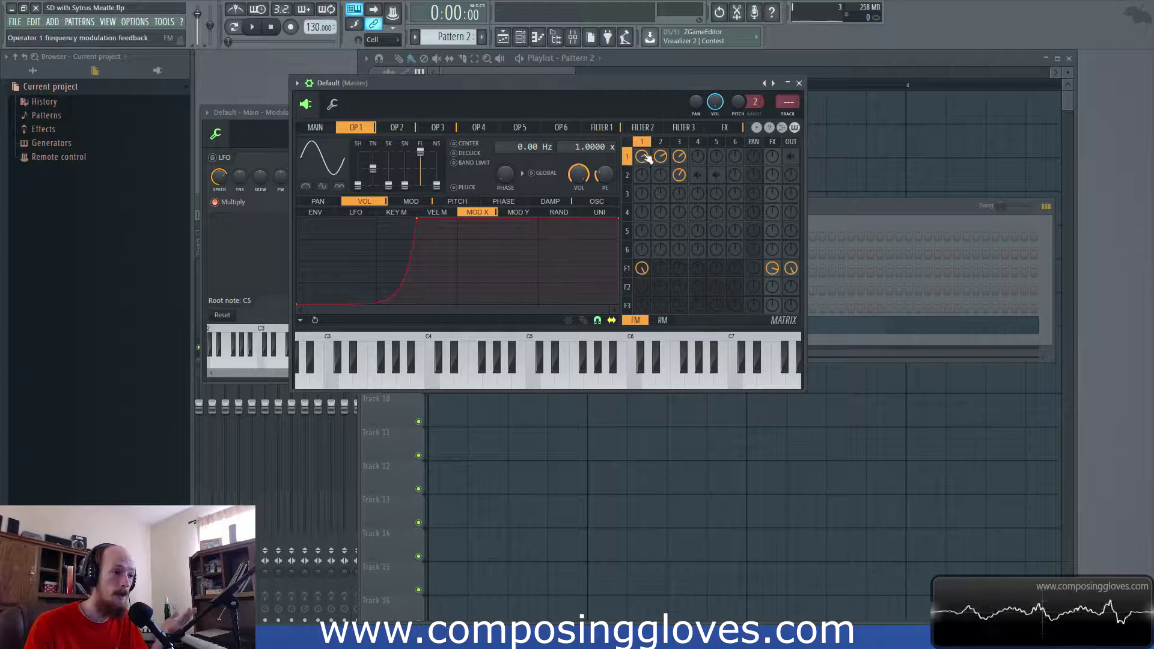
{"action": "left_click", "coordinate": [662, 143]}
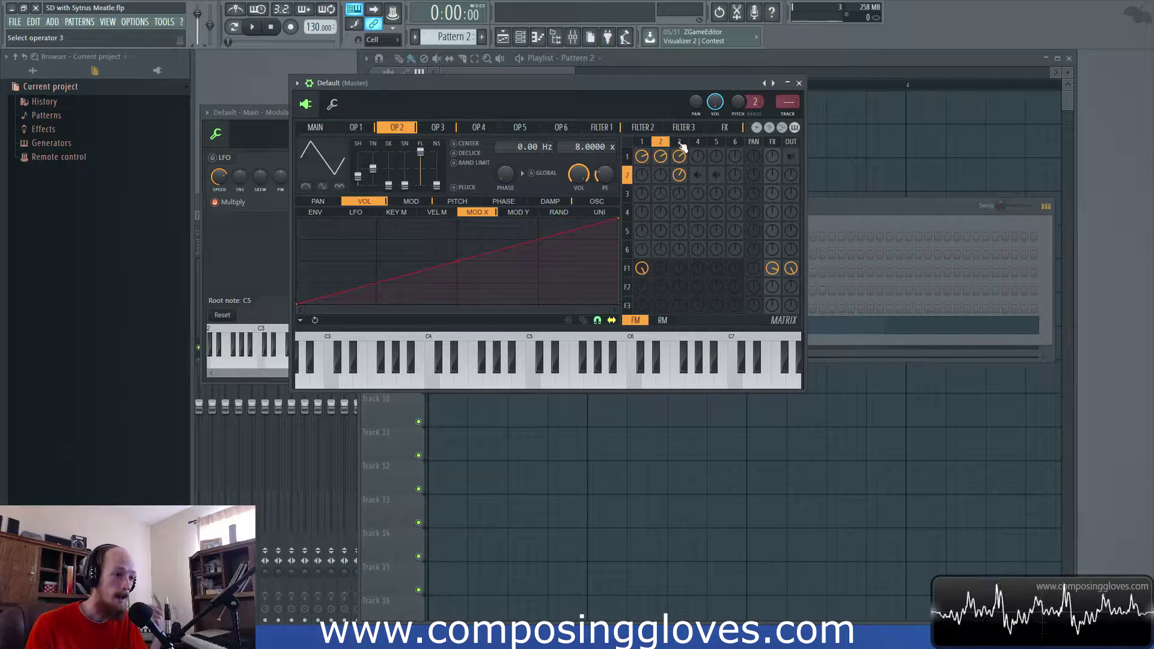
{"action": "left_click", "coordinate": [680, 143]}
{"action": "left_click", "coordinate": [662, 143]}
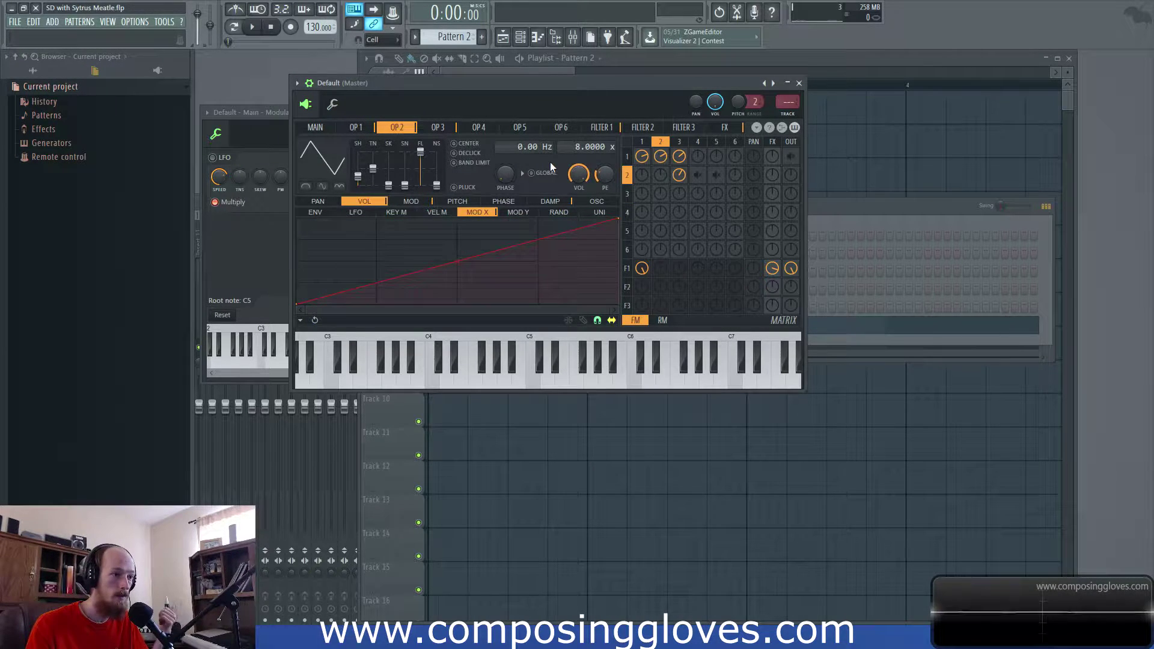
{"action": "left_click", "coordinate": [642, 142]}
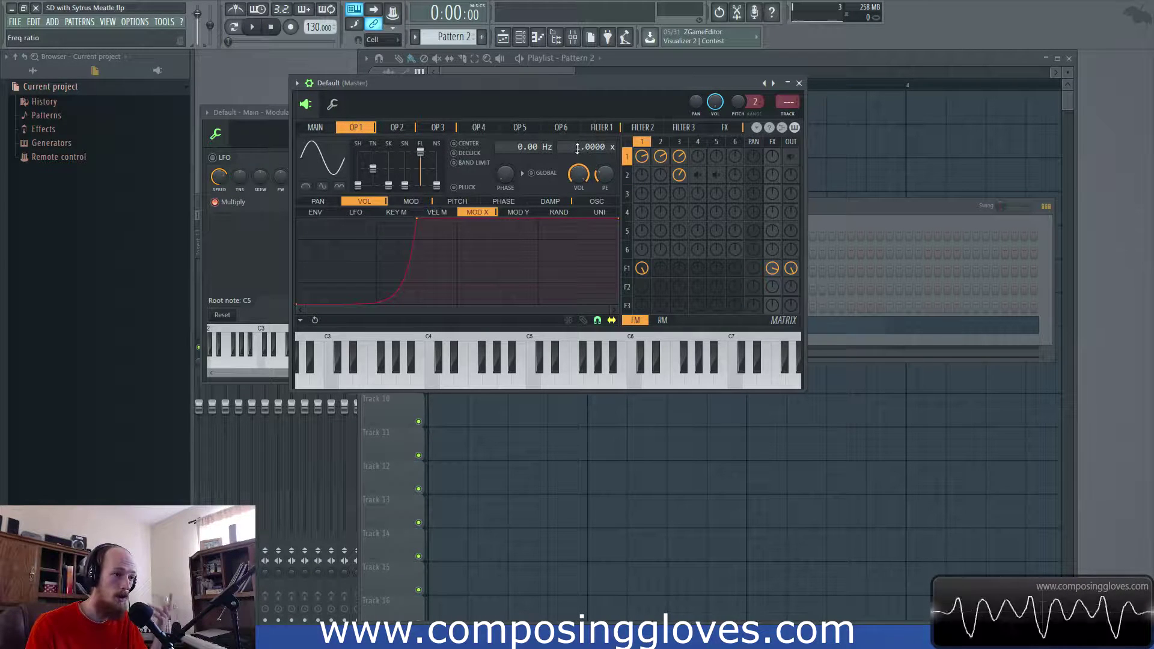
Review operator 2, and inspect the harmonics of operator 3's oscillator
{"action": "left_click", "coordinate": [669, 142]}
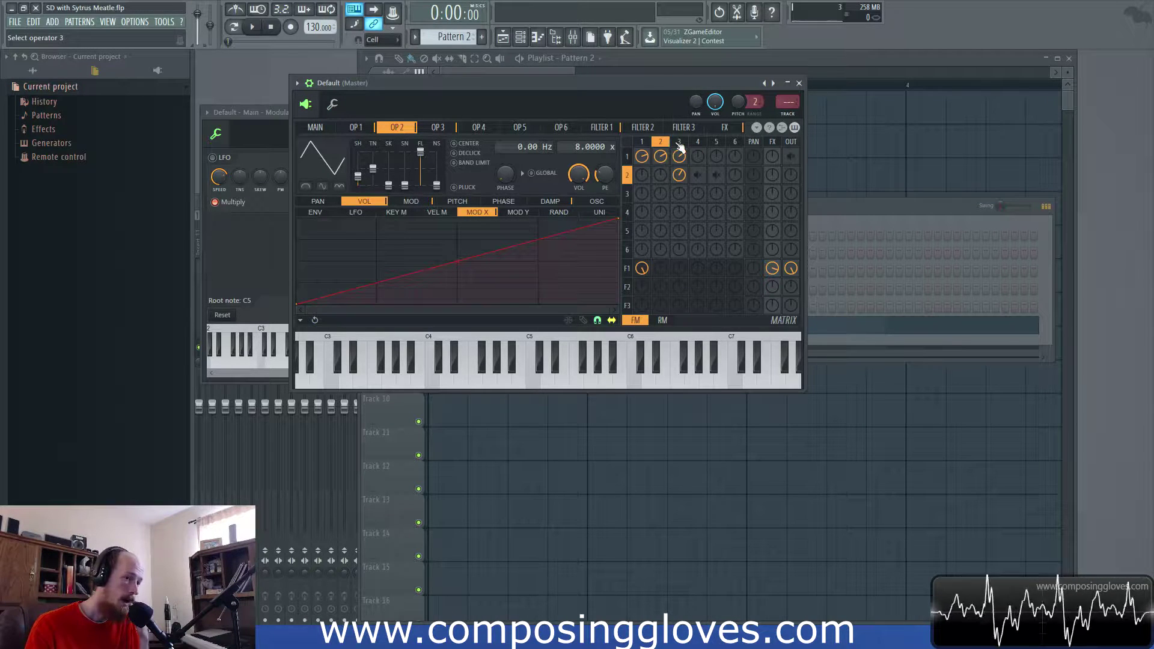
{"action": "left_click", "coordinate": [680, 145]}
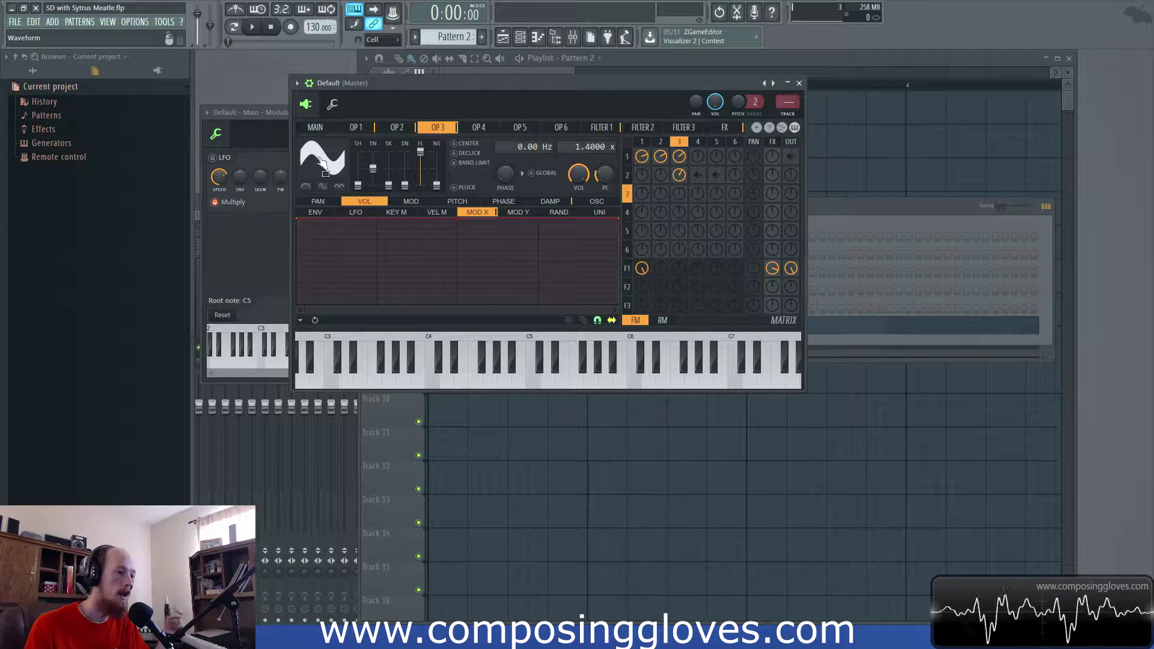
{"action": "left_click", "coordinate": [597, 202]}
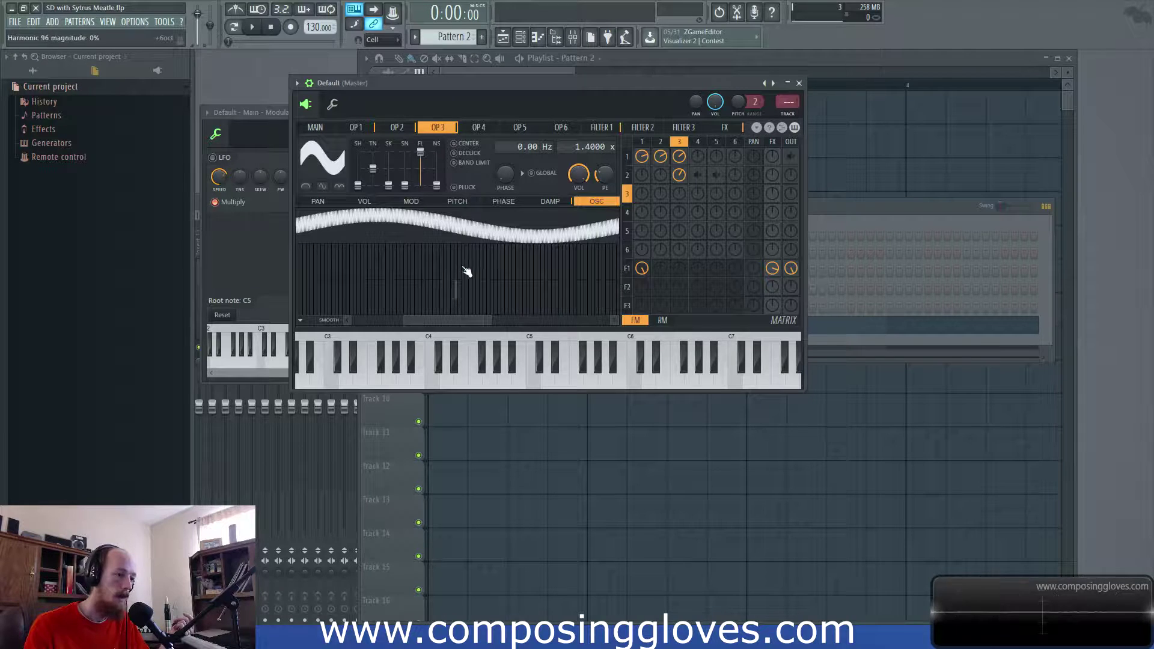
{"action": "mouse_move", "coordinate": [480, 267]}
{"action": "left_mouse_down"}
{"action": "mouse_move", "coordinate": [519, 286]}
{"action": "mouse_move", "coordinate": [451, 288]}
{"action": "mouse_move", "coordinate": [540, 308]}
{"action": "mouse_move", "coordinate": [468, 287]}
{"action": "mouse_move", "coordinate": [256, 310]}
{"action": "left_mouse_up"}
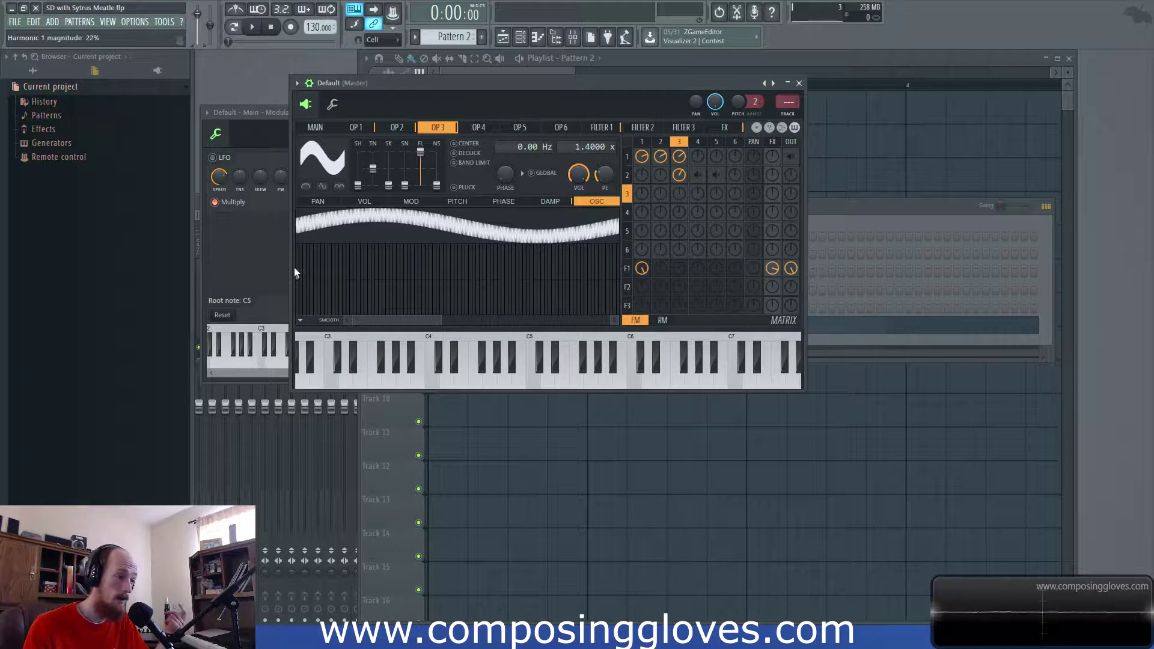
Inspect operator 3's higher oscillator harmonics, open the lower Default channel's Sytrus, and compare operators 2 and 3 and operator 3's harmonics there
{"action": "left_click_drag", "start_coordinate": [400, 320], "coordinate": [577, 328]}
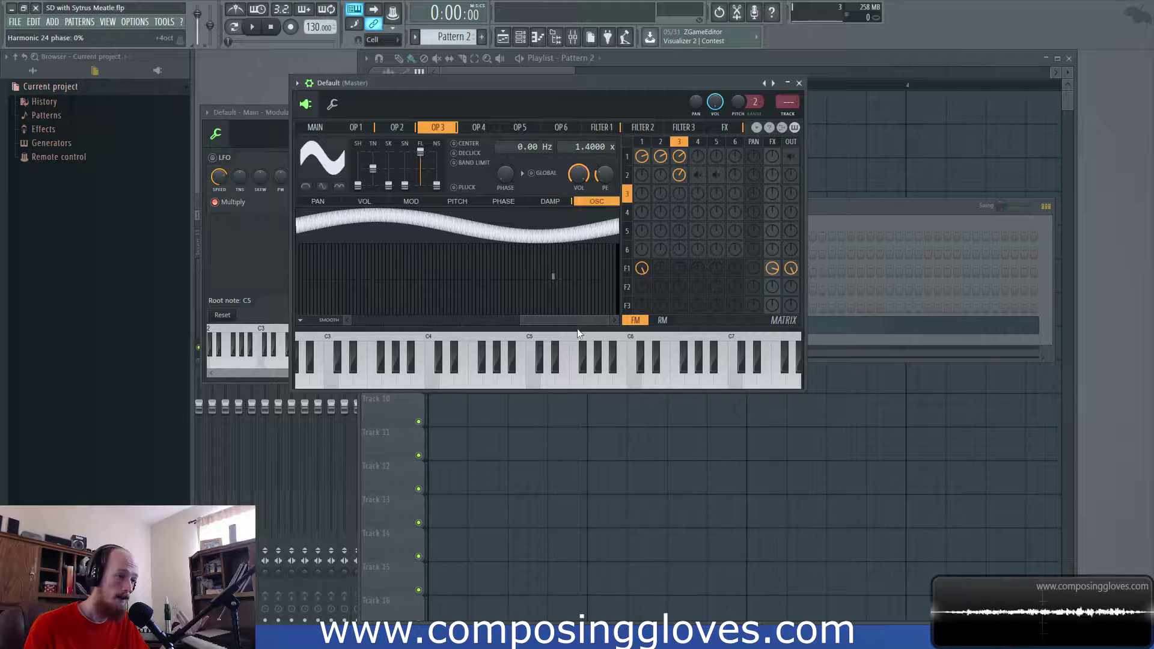
{"action": "key", "text": "F6"}
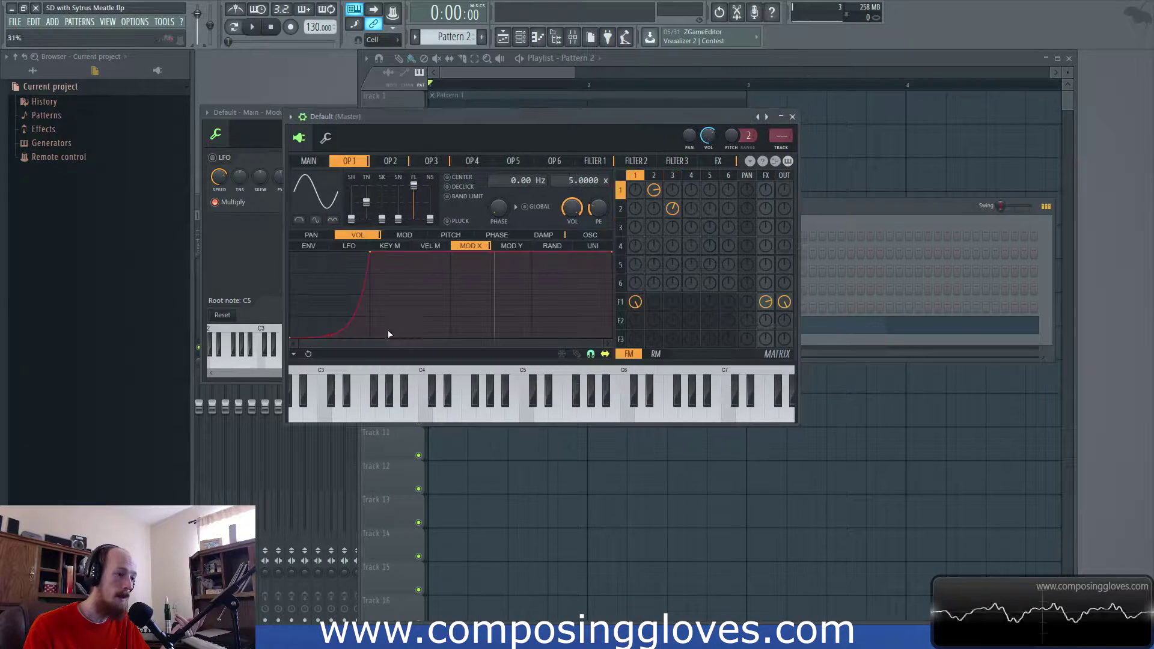
{"action": "left_click_drag", "start_coordinate": [500, 121], "coordinate": [504, 105]}
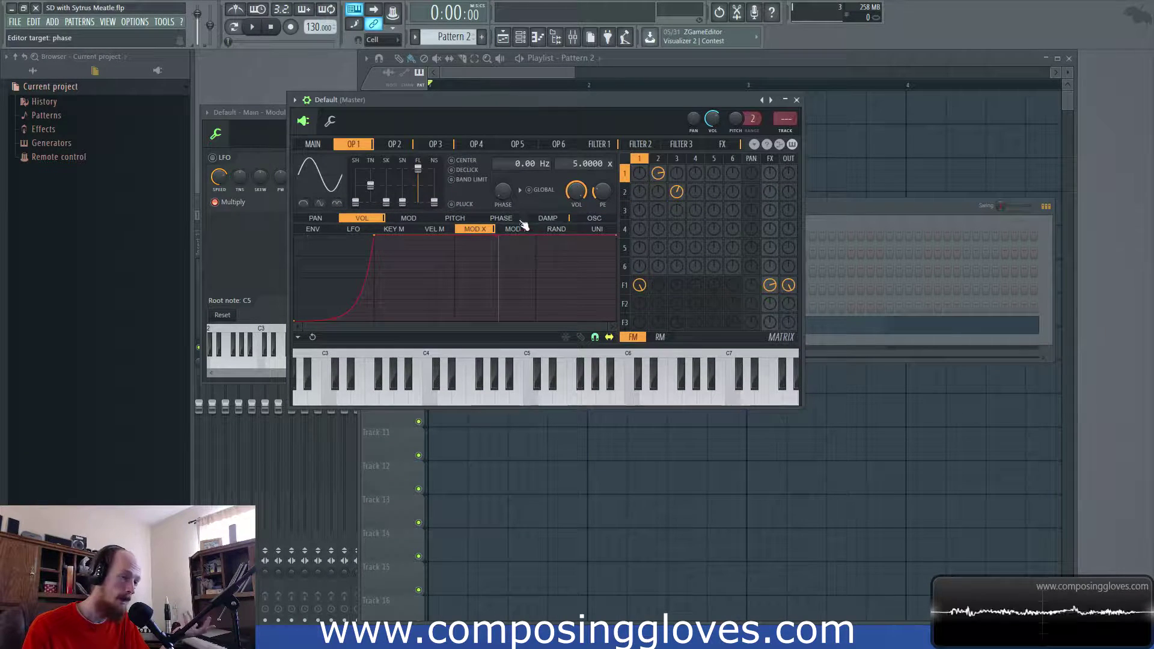
{"action": "left_click", "coordinate": [529, 149]}
{"action": "left_click", "coordinate": [476, 148]}
{"action": "left_click", "coordinate": [435, 147]}
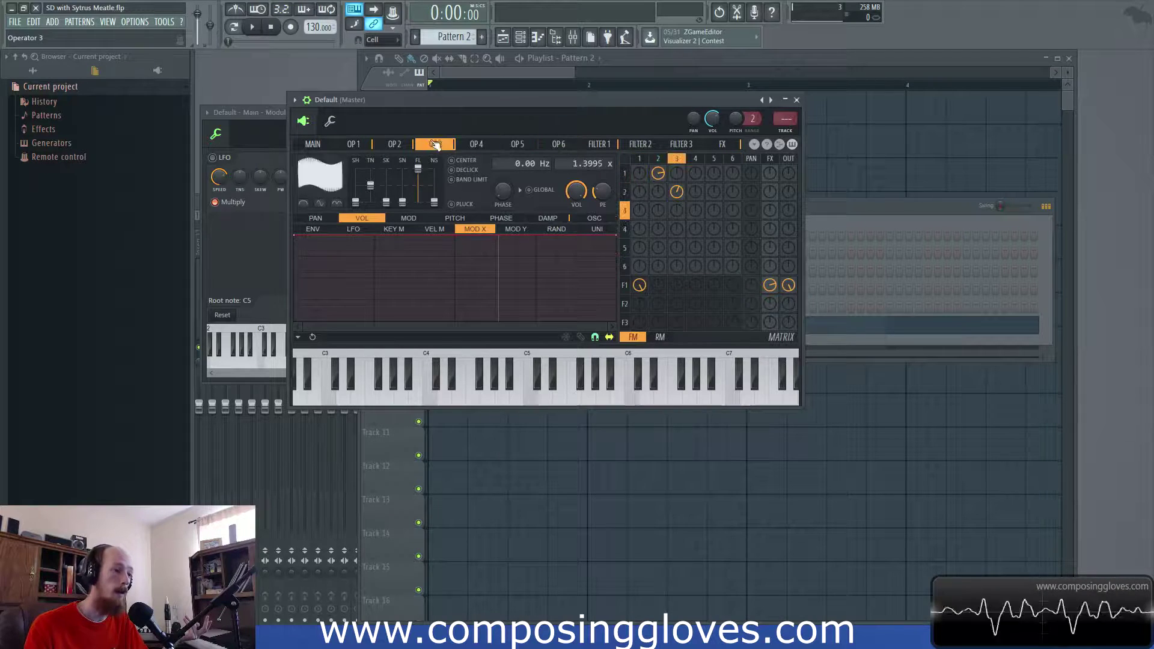
{"action": "left_click", "coordinate": [391, 147]}
{"action": "left_click", "coordinate": [435, 149]}
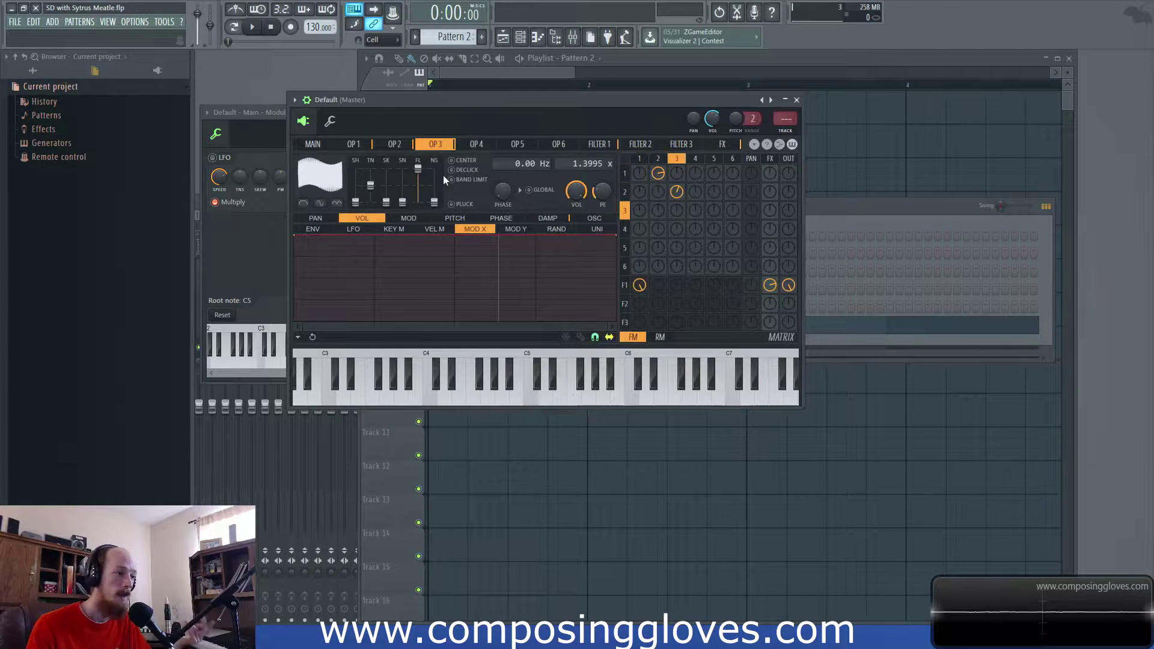
{"action": "left_click", "coordinate": [594, 218]}
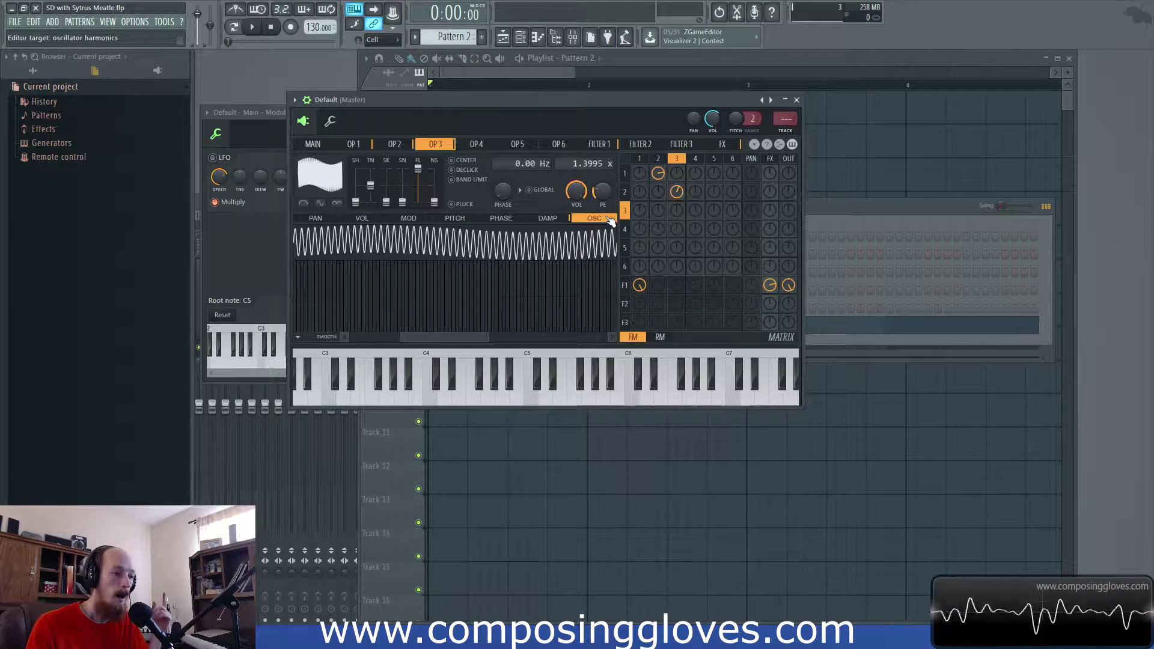
{"action": "left_click_drag", "start_coordinate": [425, 337], "coordinate": [275, 332]}
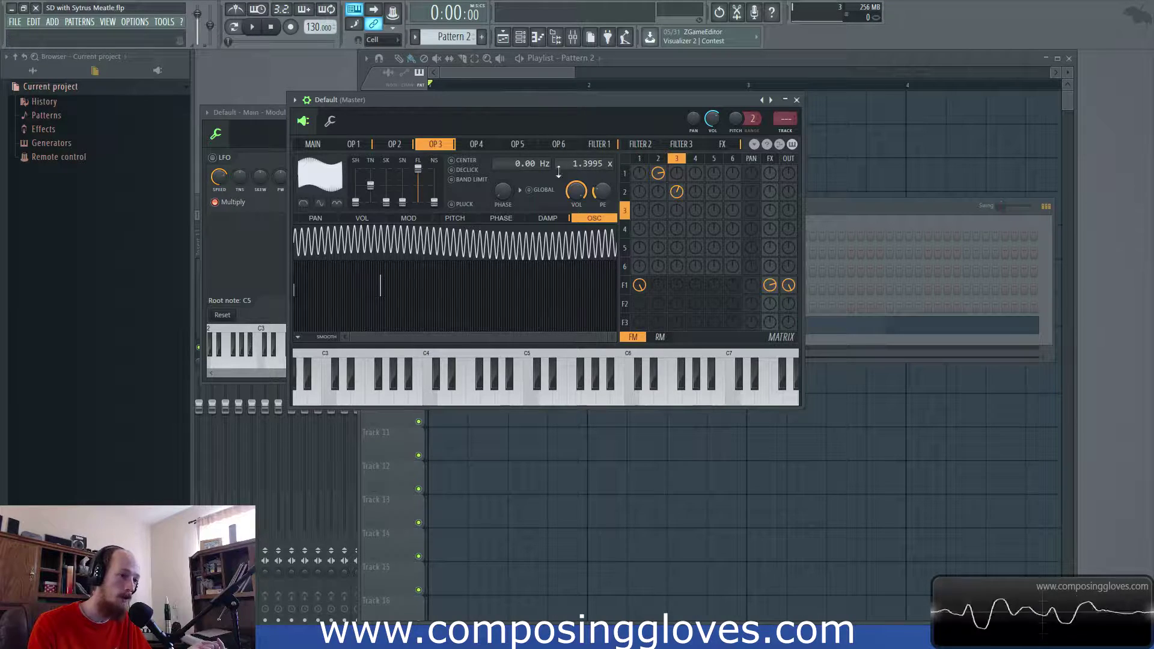
Reopen the upper Default channel's Sytrus, try operator 2 with a sine shape, and restore its triangle shape
{"action": "key", "text": "F6"}
{"action": "left_click", "coordinate": [394, 308]}
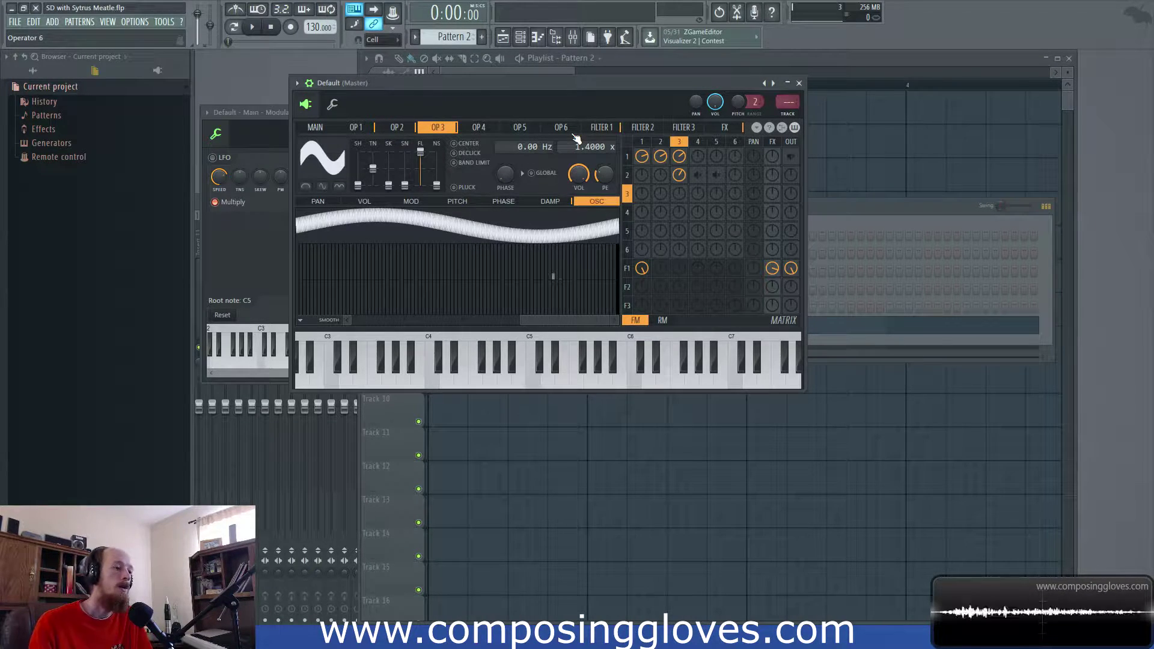
{"action": "left_click", "coordinate": [409, 129]}
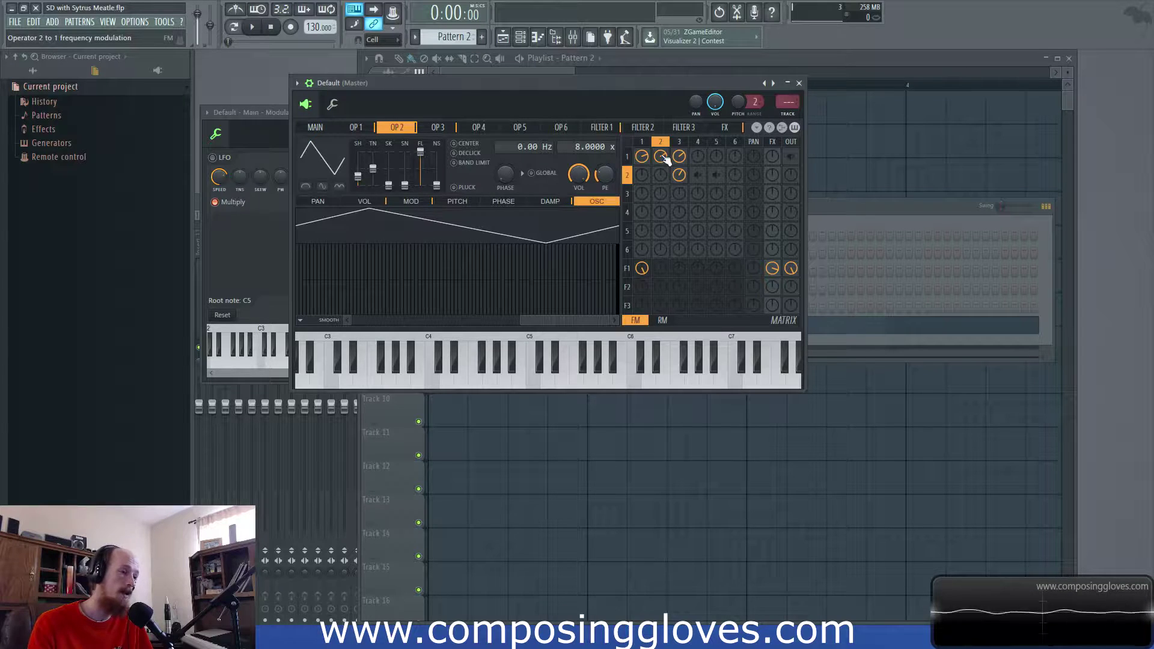
{"action": "left_click_drag", "start_coordinate": [358, 176], "coordinate": [358, 186]}
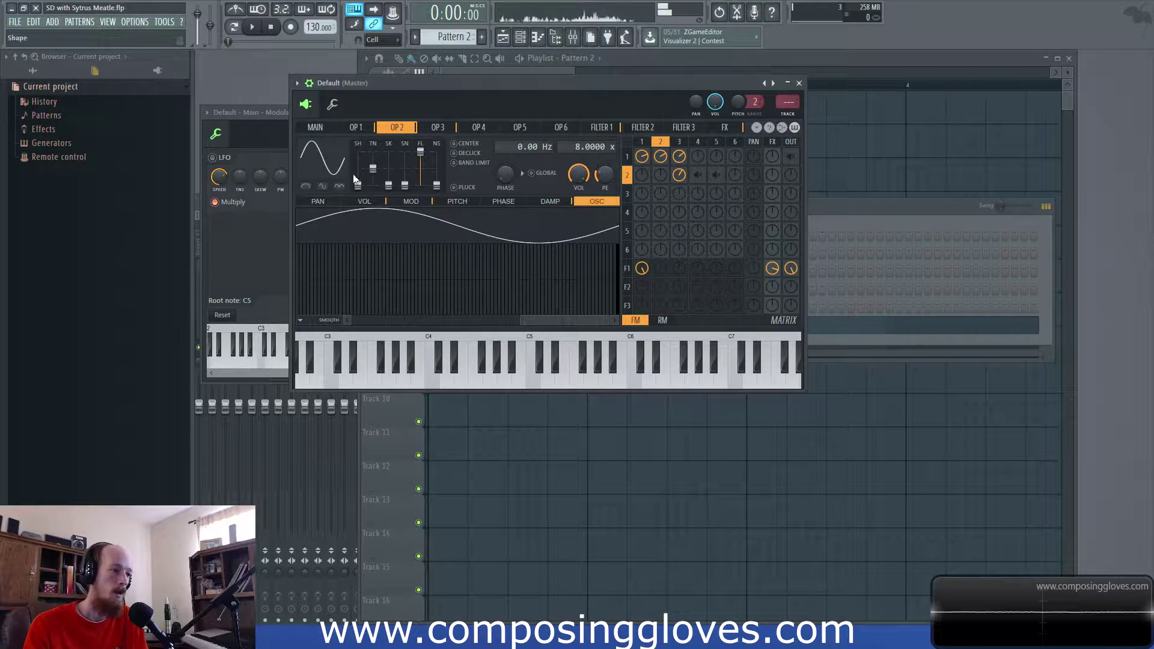
{"action": "left_click_drag", "start_coordinate": [358, 186], "coordinate": [359, 176]}
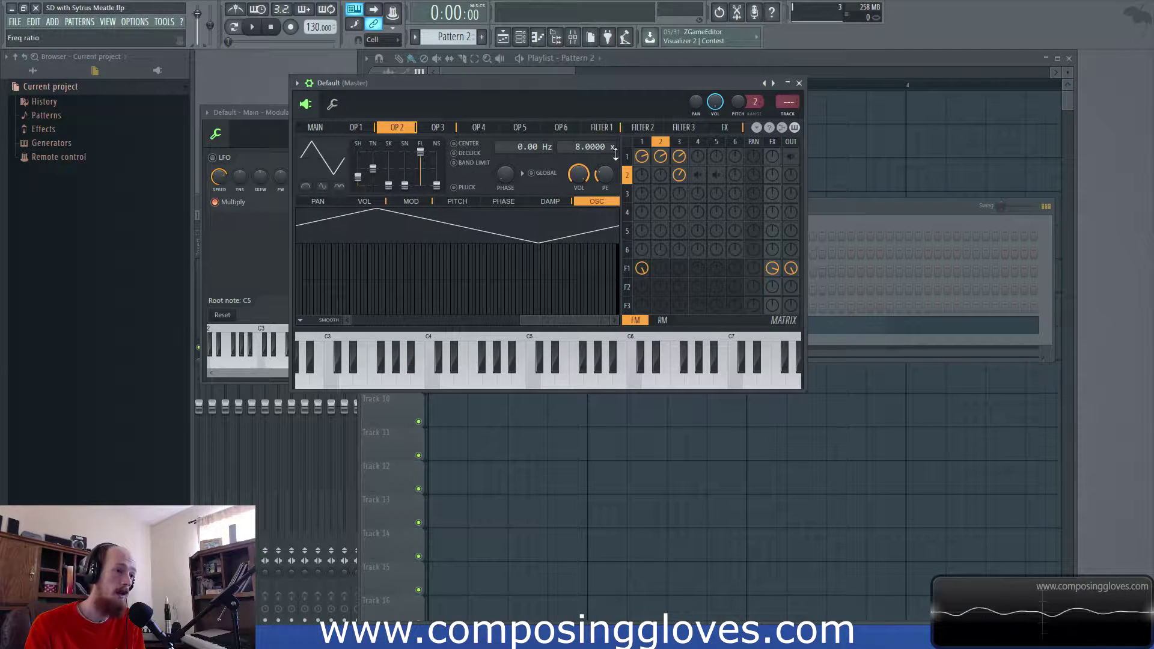
Compare operators 2 and 3 and trace how they modulate each other and operator 1 in the FM matrix
{"action": "left_click", "coordinate": [680, 145]}
{"action": "left_click", "coordinate": [661, 145]}
{"action": "left_click", "coordinate": [680, 145]}
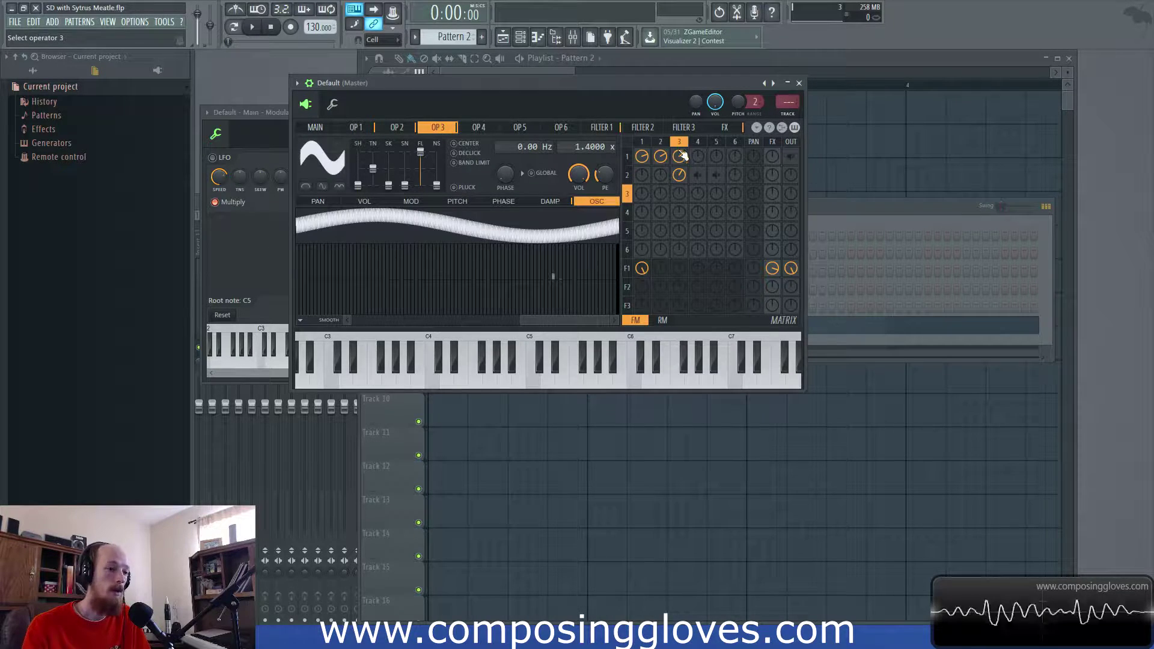
{"action": "left_click", "coordinate": [661, 143]}
{"action": "left_click", "coordinate": [680, 144]}
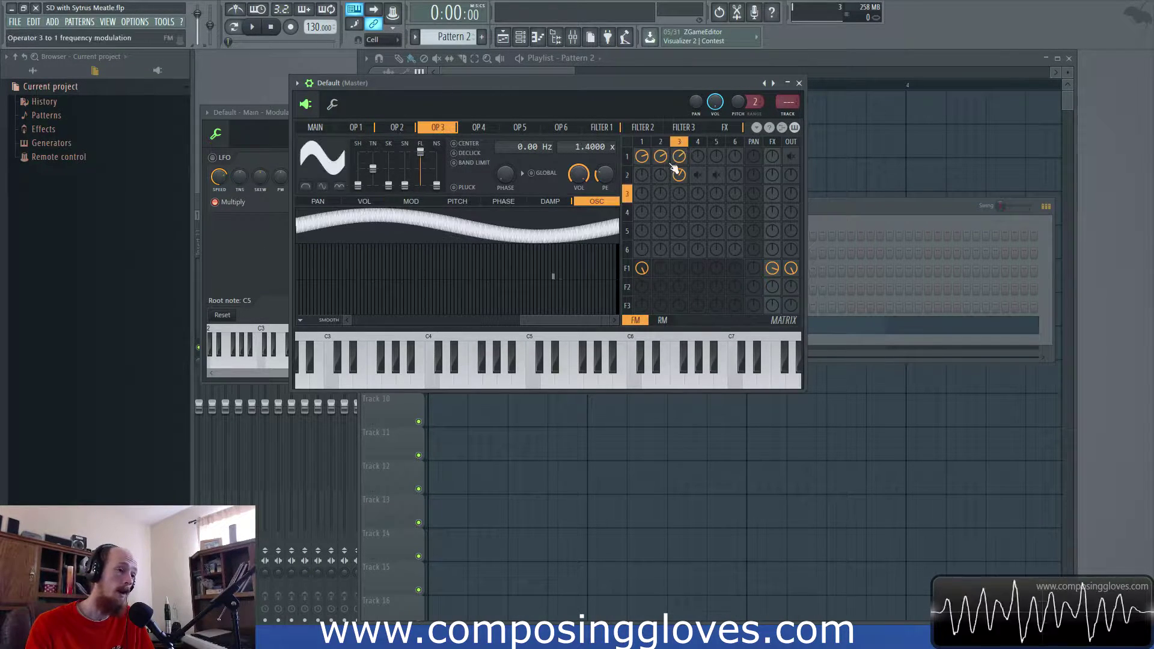
{"action": "left_click", "coordinate": [627, 175]}
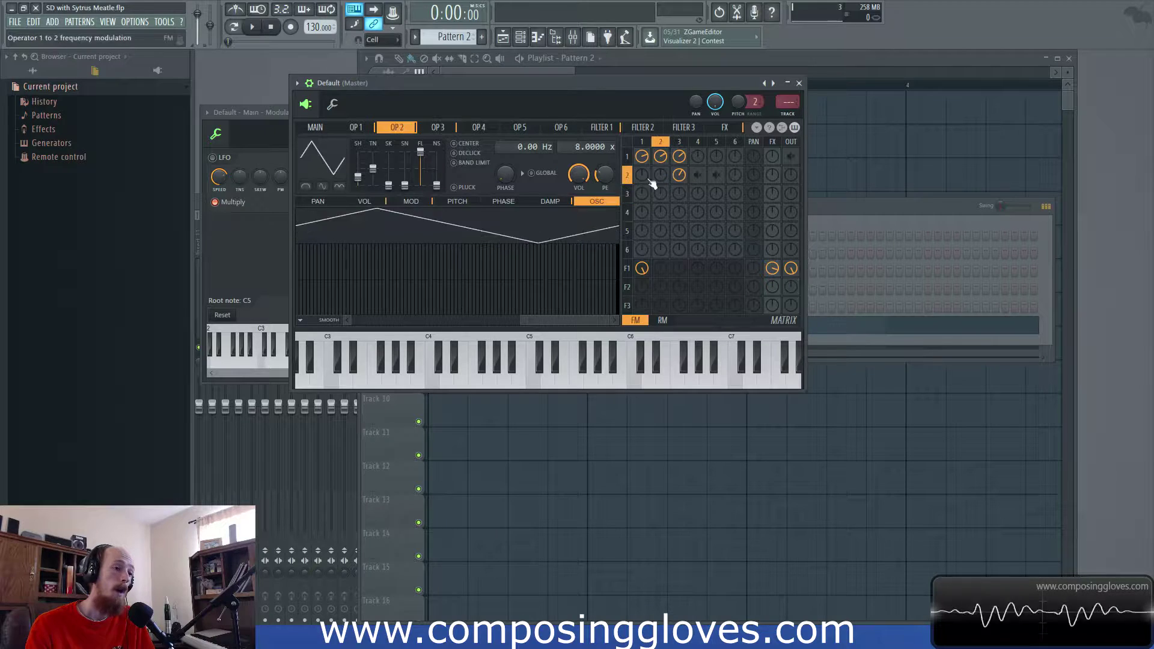
{"action": "left_click", "coordinate": [627, 193]}
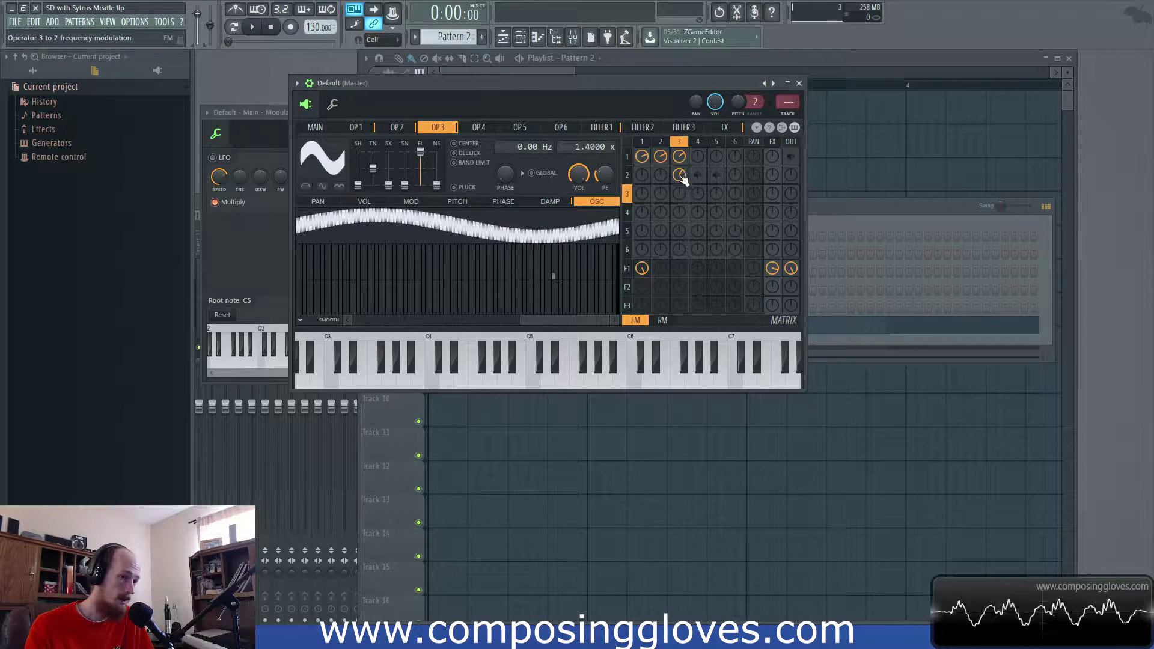
Examine Filter 1's cutoff and resonance settings, and check Filters 2 and 3 and operators 6, 2 and 1
{"action": "left_click", "coordinate": [627, 269]}
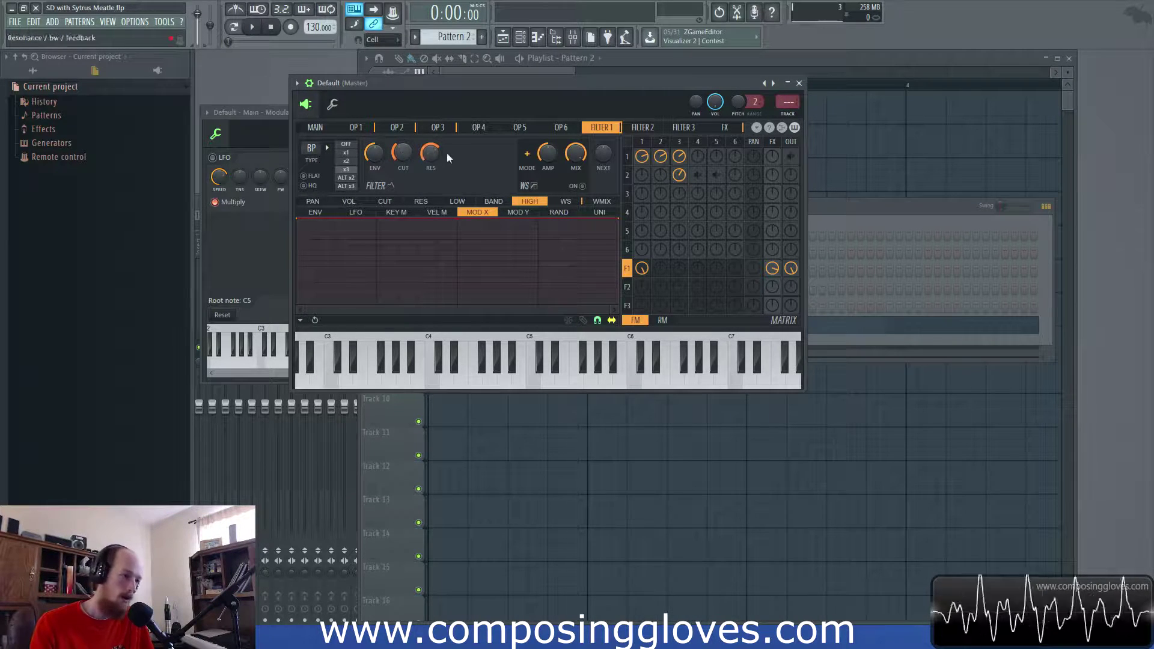
{"action": "left_click", "coordinate": [642, 128]}
{"action": "left_click", "coordinate": [684, 127]}
{"action": "left_click", "coordinate": [561, 127]}
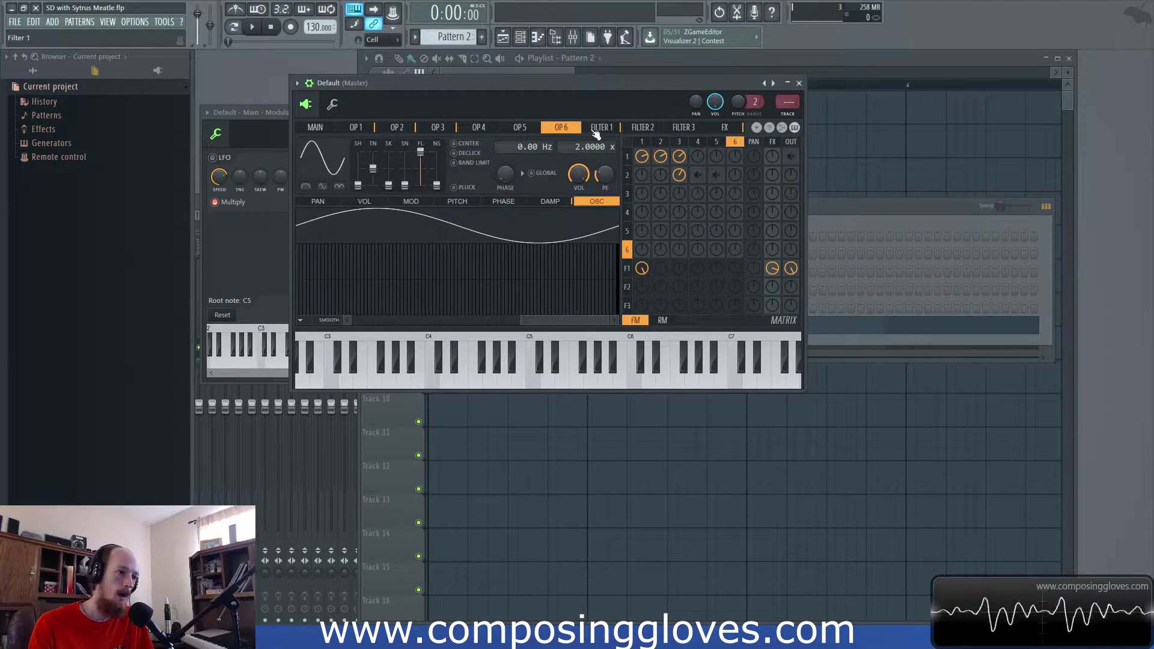
{"action": "left_click", "coordinate": [397, 127]}
{"action": "left_click", "coordinate": [365, 129]}
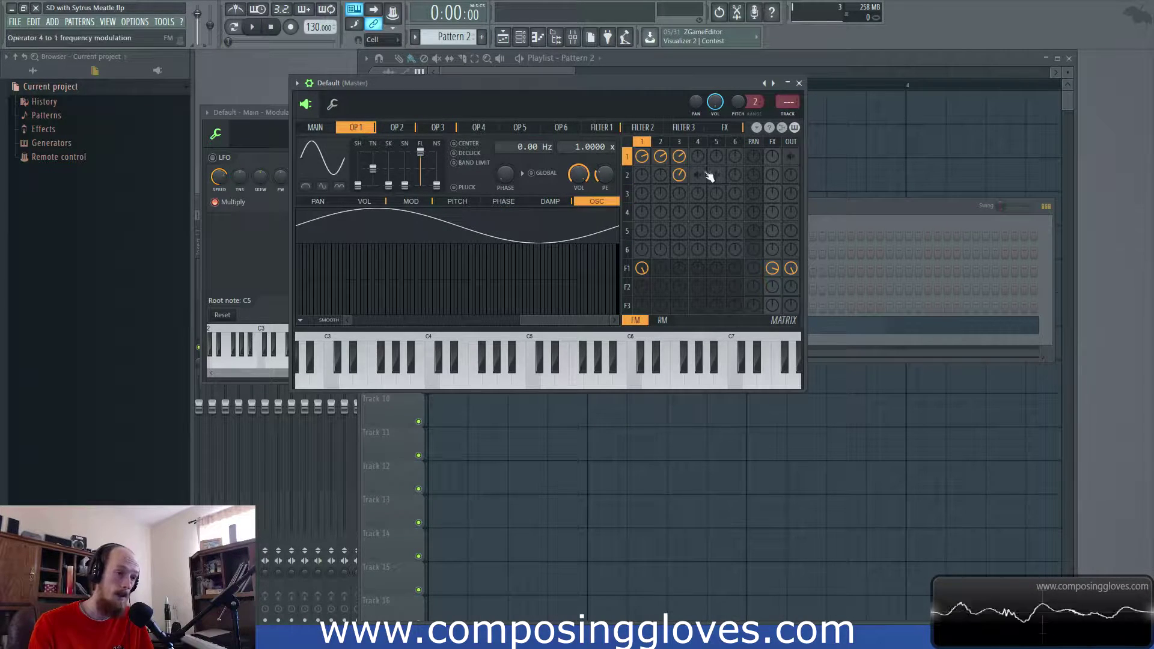
Check Filter 1's routing and examine the effects section's volume Modulation X curve
{"action": "left_click", "coordinate": [627, 268]}
{"action": "left_click", "coordinate": [773, 142]}
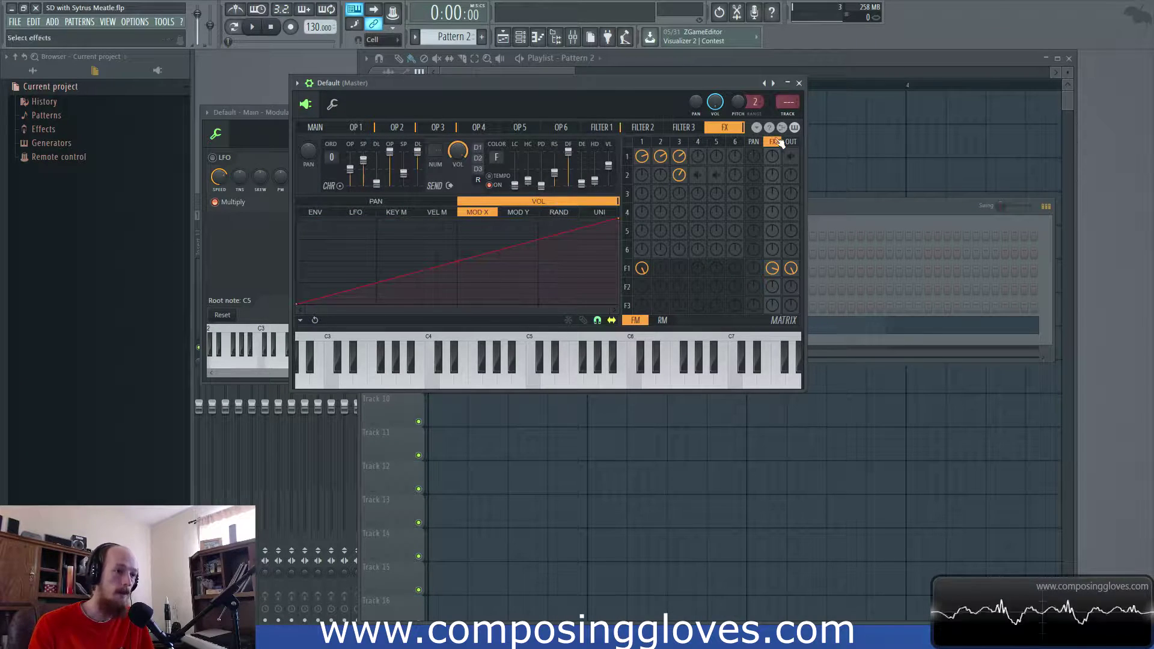
{"action": "left_click_drag", "start_coordinate": [655, 83], "coordinate": [637, 123]}
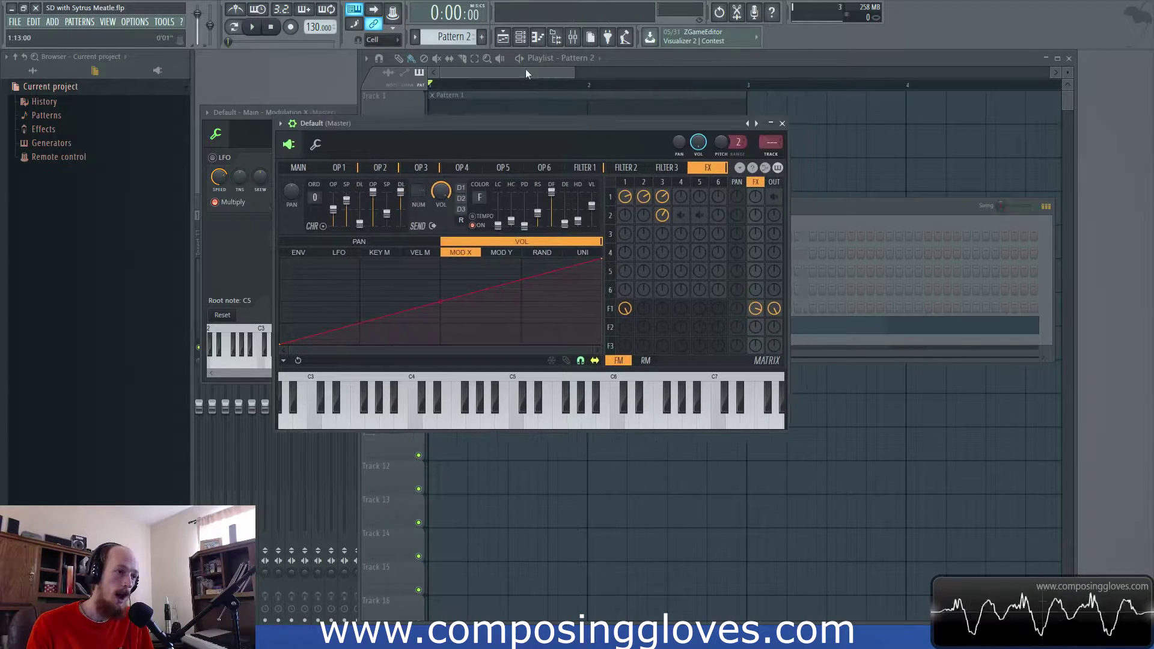
Review the Modulation X envelope clips in the playlist and briefly play Pattern 2
{"action": "left_click", "coordinate": [525, 69]}
{"action": "key", "text": "F6"}
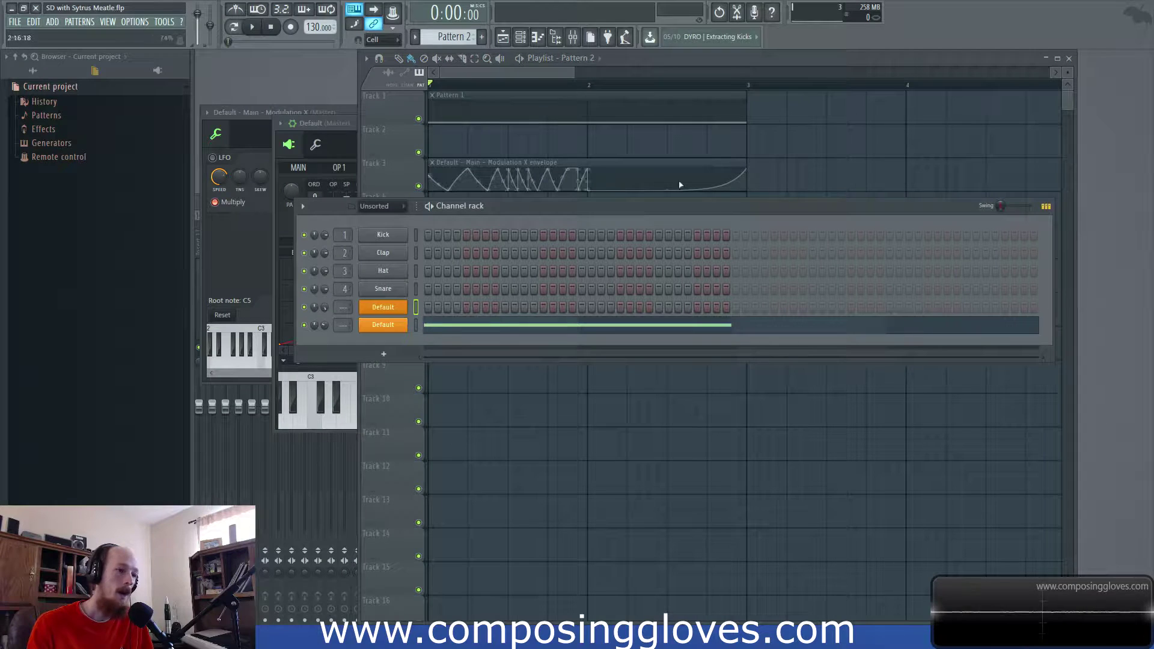
{"action": "left_click", "coordinate": [278, 361]}
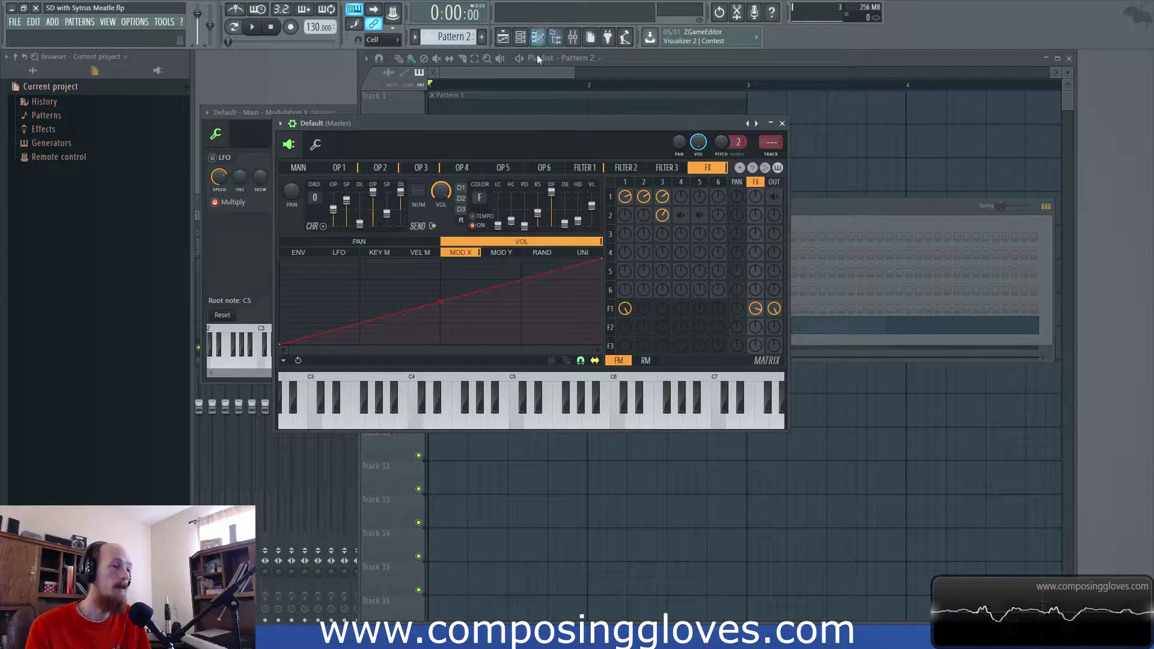
{"action": "left_click", "coordinate": [525, 70]}
{"action": "key", "text": "space"}
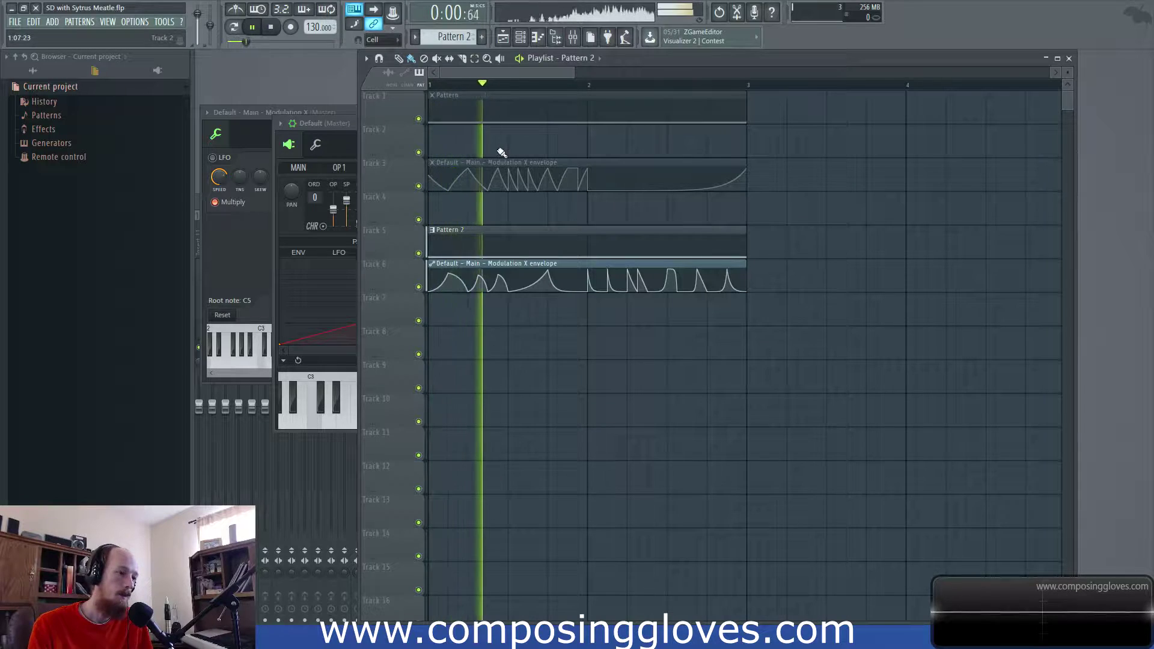
{"action": "key", "text": "space"}
Add a new Sytrus channel to the channel rack and create Pattern 3
{"action": "key", "text": "F6"}
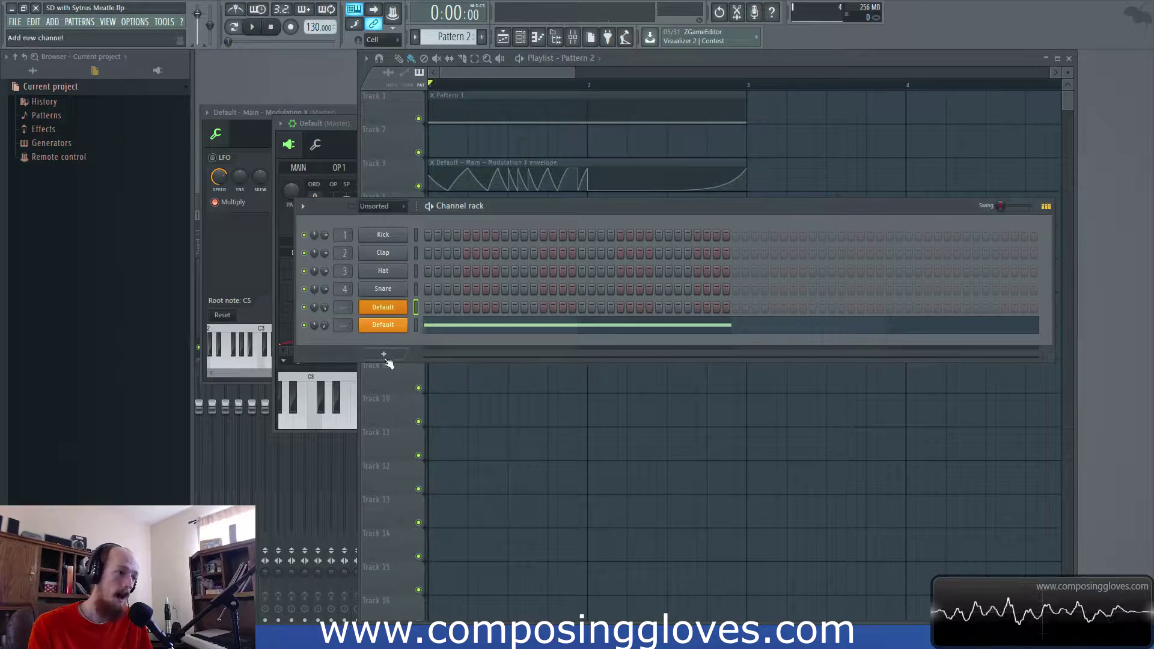
{"action": "right_click", "coordinate": [394, 325]}
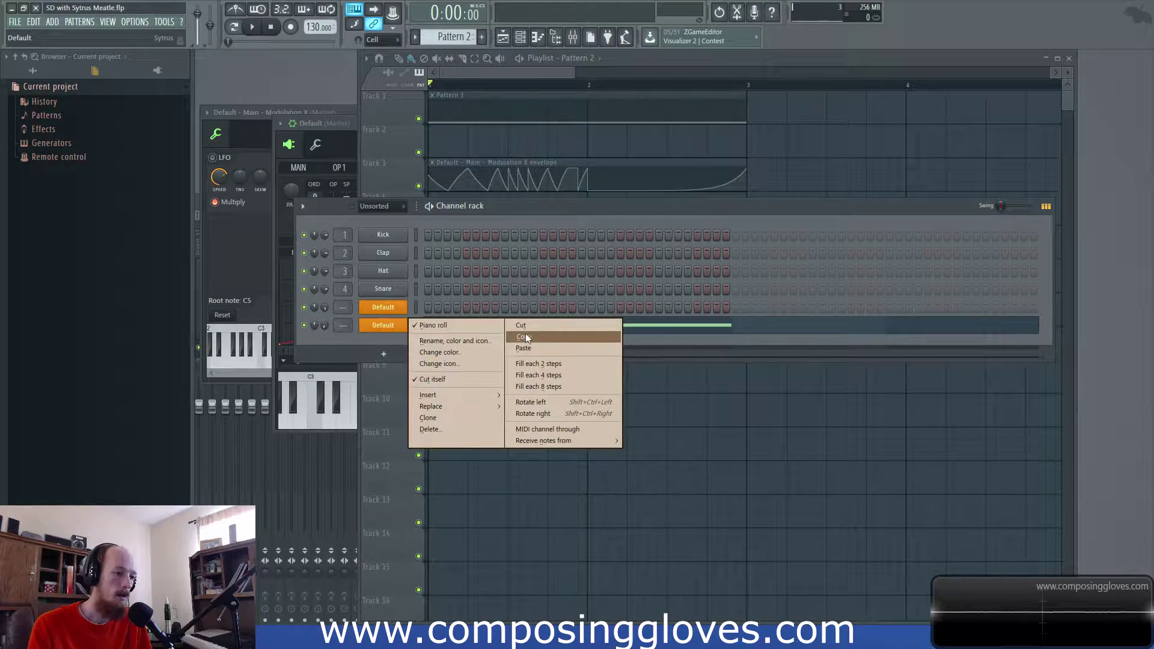
{"action": "left_click", "coordinate": [372, 339]}
{"action": "left_click", "coordinate": [385, 354]}
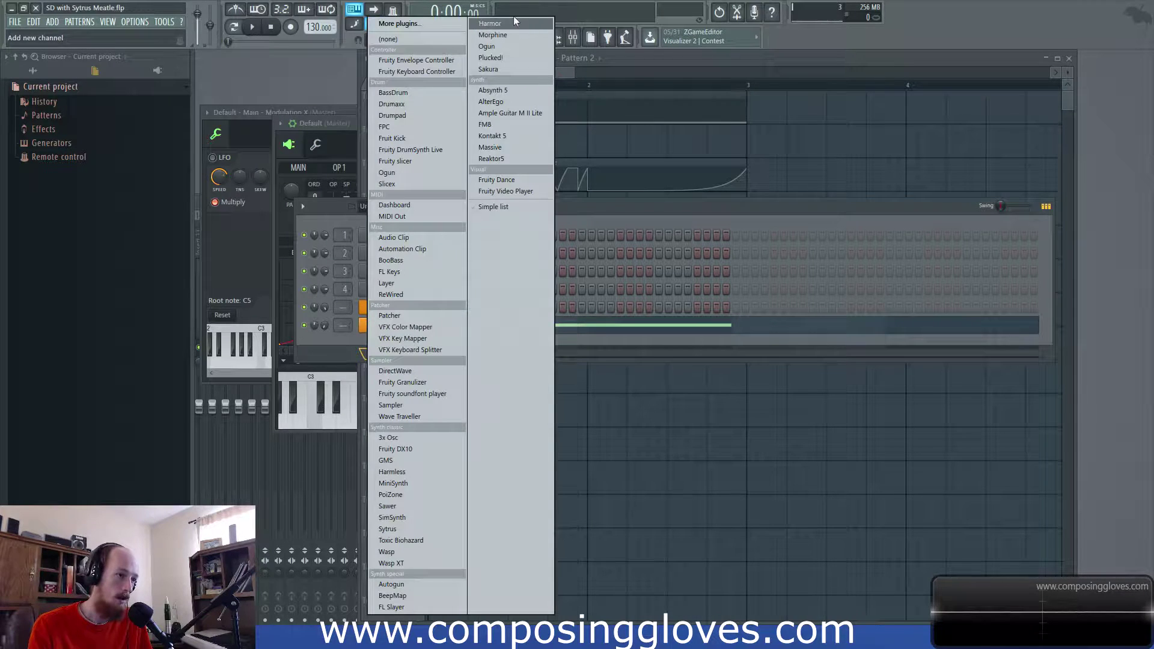
{"action": "left_click", "coordinate": [456, 529]}
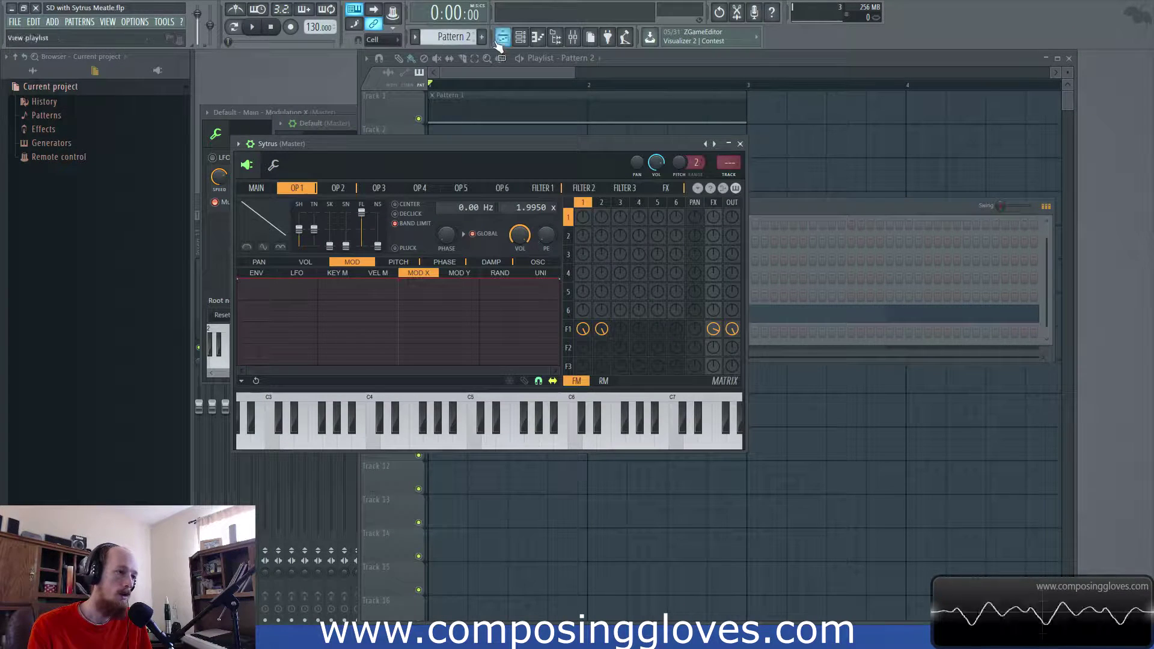
{"action": "left_click", "coordinate": [486, 36]}
{"action": "key", "text": "Return"}
Rename the new Sytrus channel as Metale
{"action": "key", "text": "F6"}
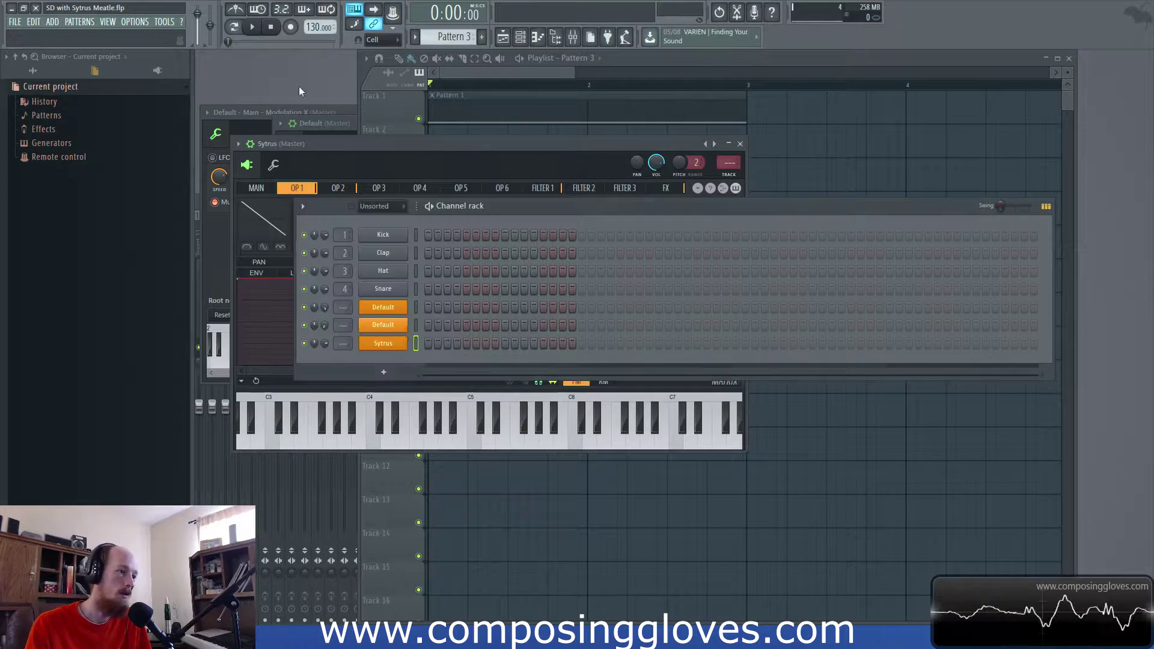
{"action": "right_click", "coordinate": [390, 346]}
{"action": "left_click", "coordinate": [480, 362]}
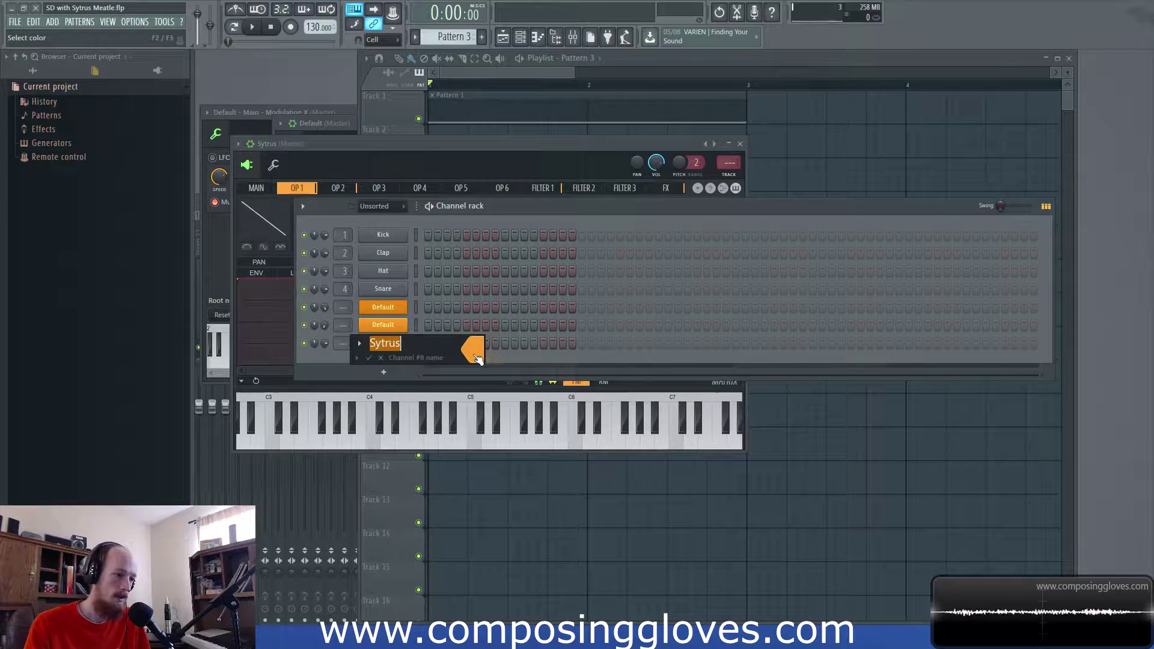
{"action": "key", "text": "BackSpace"}
{"action": "type", "text": "Metale"}
{"action": "key", "text": "Return"}
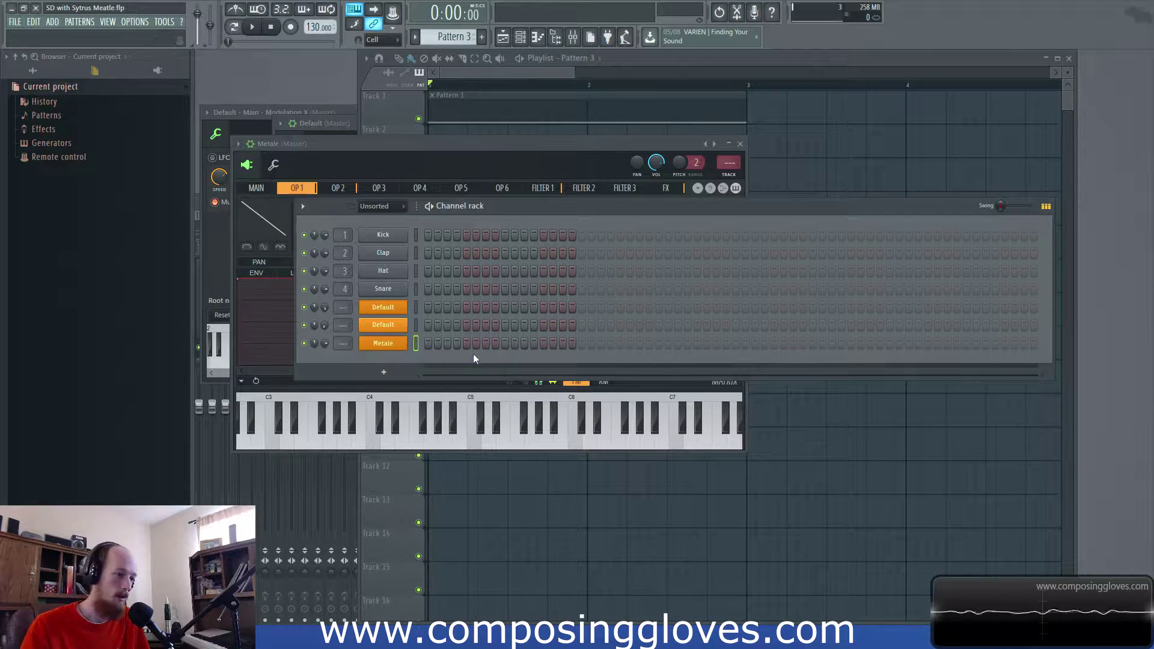
Load the Default preset into the new Sytrus and move its window clear of the channel rack
{"action": "left_click", "coordinate": [529, 145]}
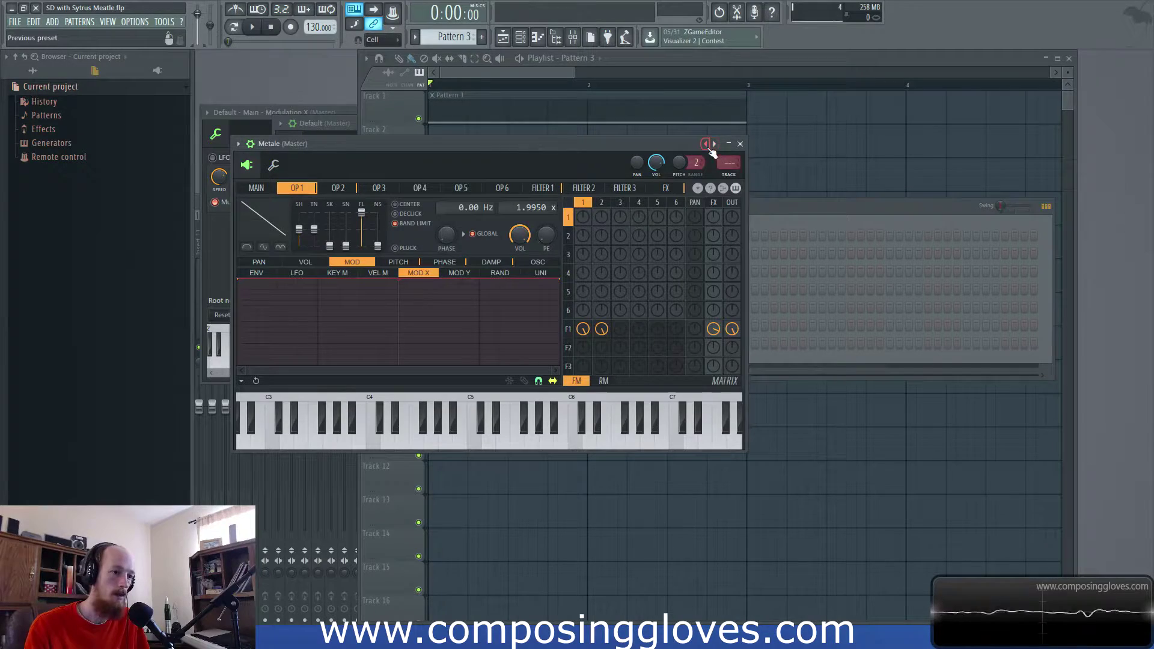
{"action": "left_click", "coordinate": [728, 162]}
{"action": "left_click", "coordinate": [760, 445]}
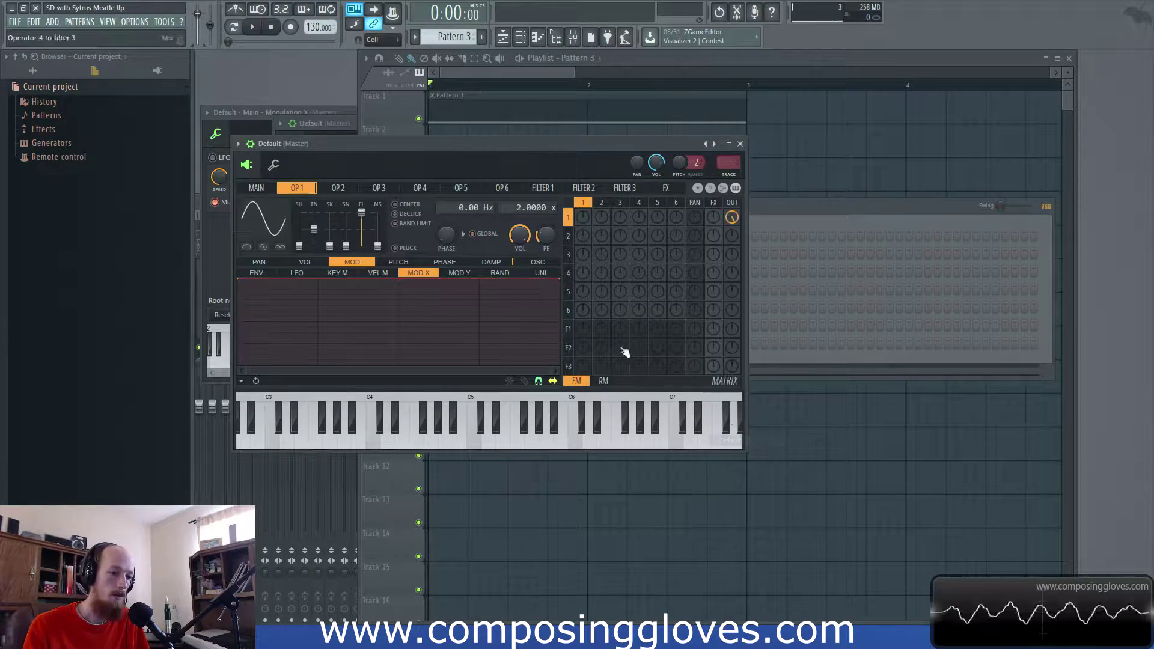
{"action": "left_click_drag", "start_coordinate": [366, 145], "coordinate": [643, 178]}
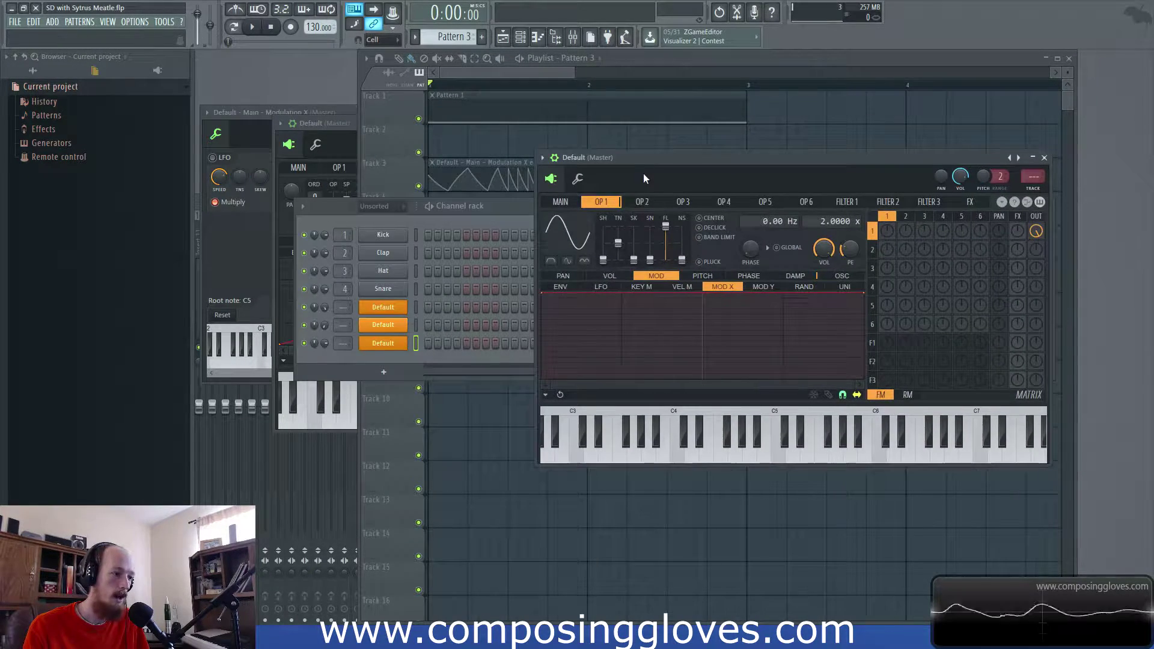
Rename the new Sytrus channel as Metal
{"action": "right_click", "coordinate": [381, 342]}
{"action": "left_click", "coordinate": [489, 352]}
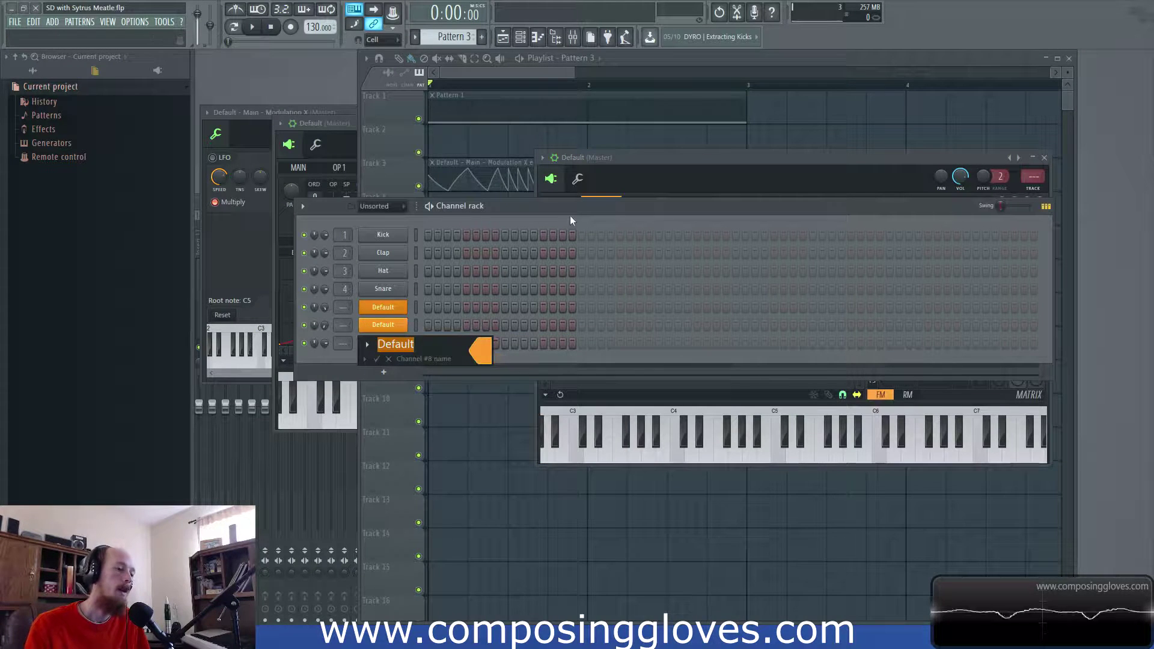
{"action": "type", "text": "Metal"}
{"action": "key", "text": "Return"}
Paste the copied notes into the Metal channel, then place Pattern 3 on Track 8 of the playlist
{"action": "right_click", "coordinate": [382, 348]}
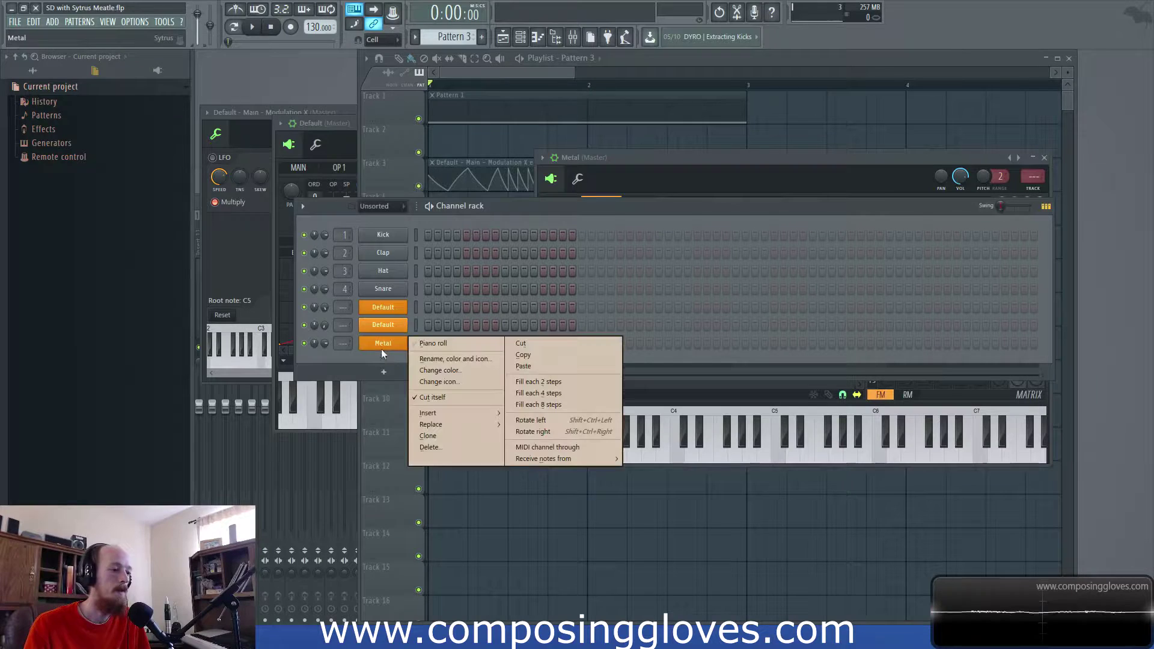
{"action": "left_click", "coordinate": [565, 351]}
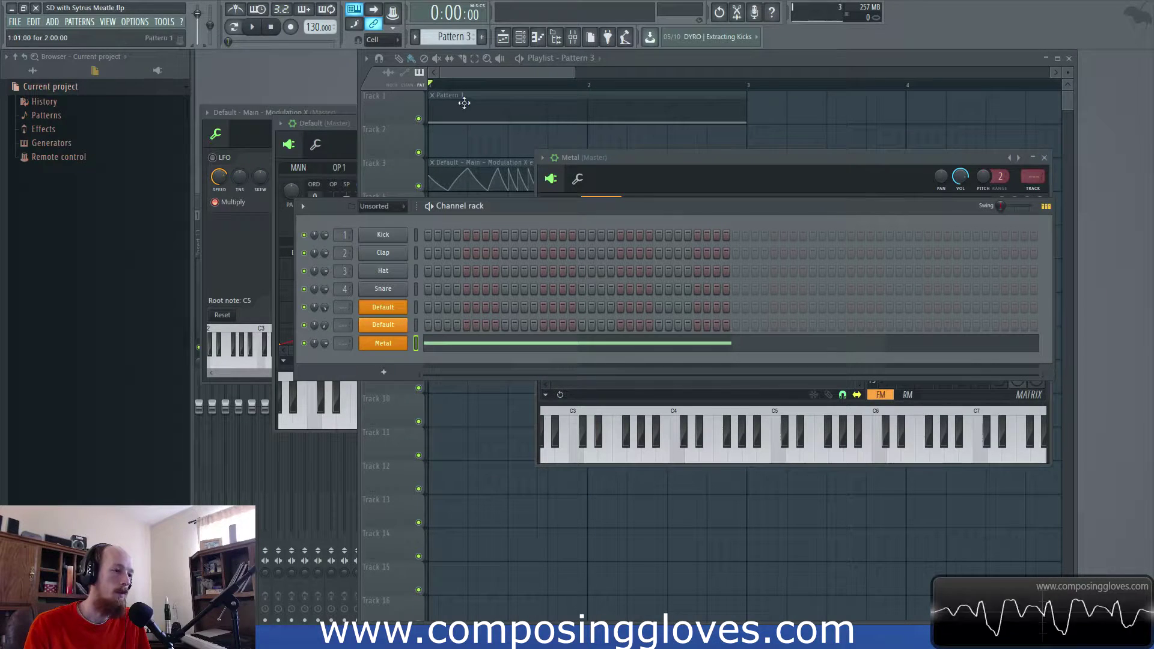
{"action": "left_click", "coordinate": [518, 77]}
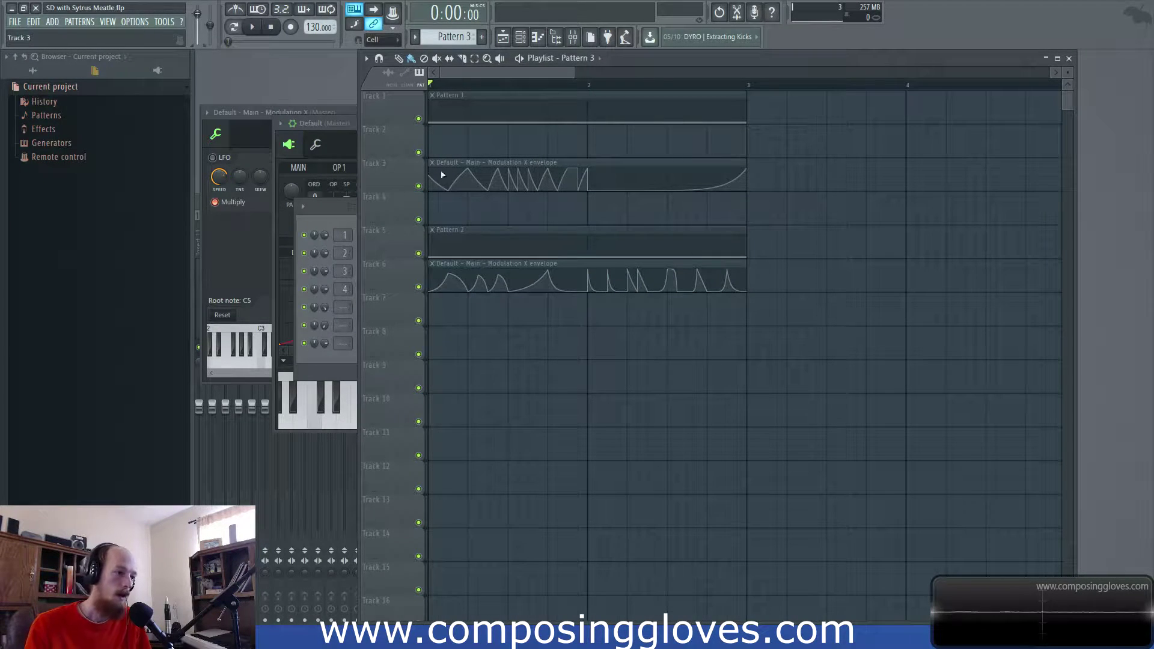
{"action": "left_click", "coordinate": [472, 332]}
{"action": "key", "text": "F6"}
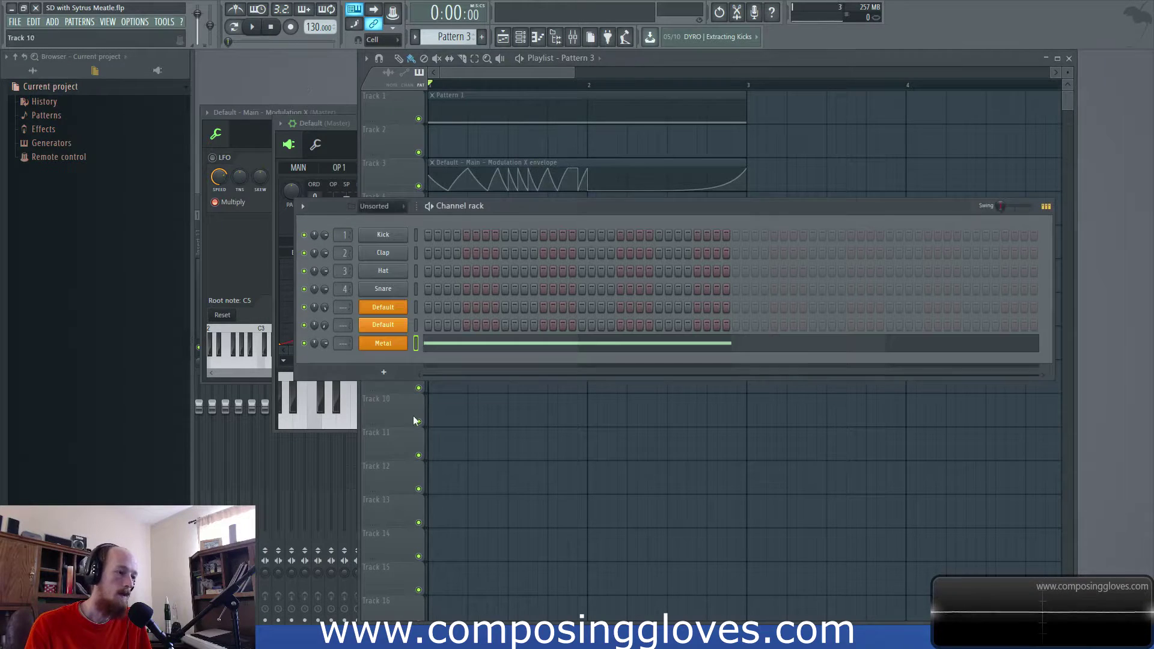
Open the Metal channel's Sytrus window and shift it slightly toward the channel names
{"action": "left_click", "coordinate": [385, 344]}
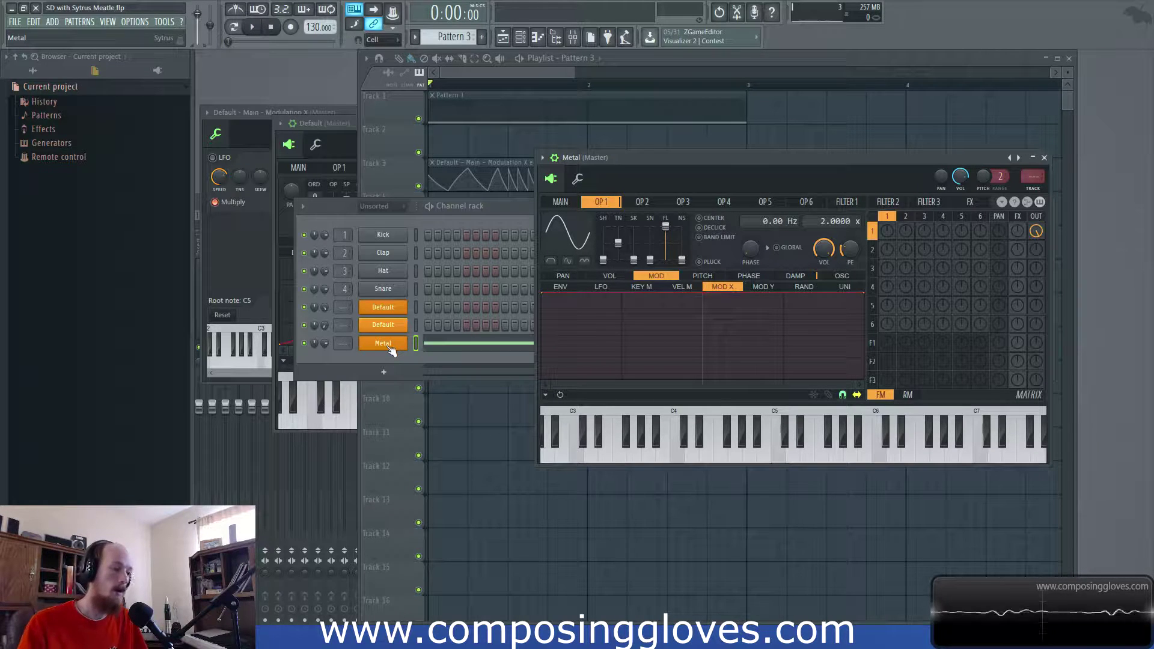
{"action": "left_click", "coordinate": [391, 348]}
{"action": "left_click", "coordinate": [391, 349]}
{"action": "left_click_drag", "start_coordinate": [766, 158], "coordinate": [714, 154]}
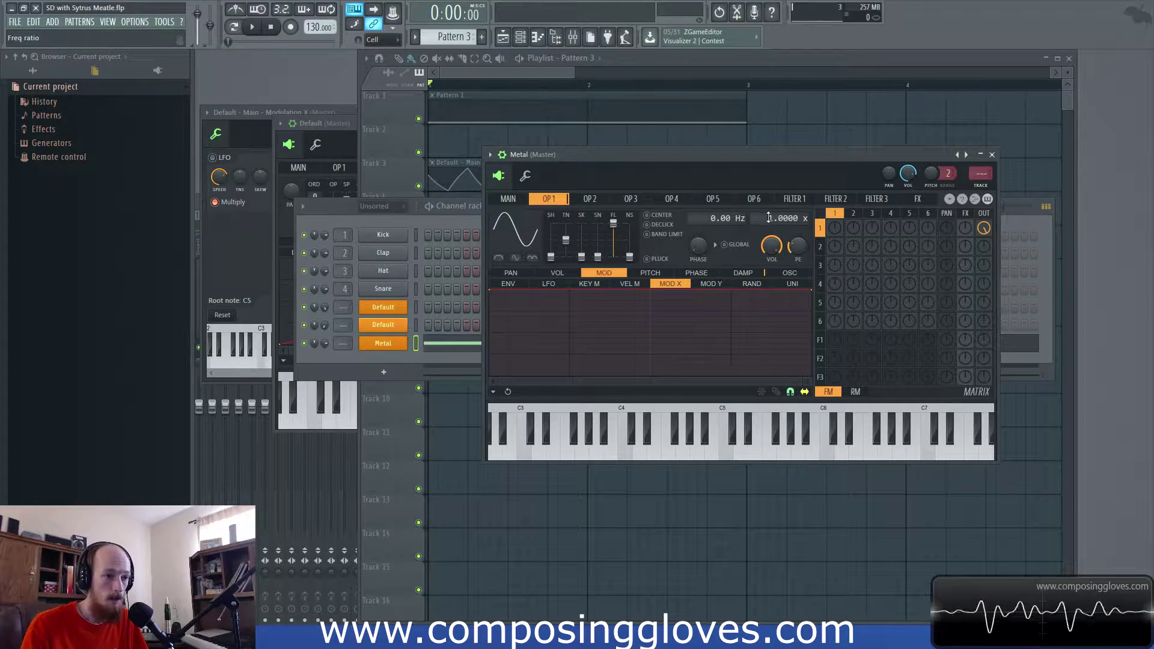
Frequency-modulate operator 1 with operator 2, and route operator 1 through filter 1 to the output in the matrix
{"action": "left_click", "coordinate": [590, 199]}
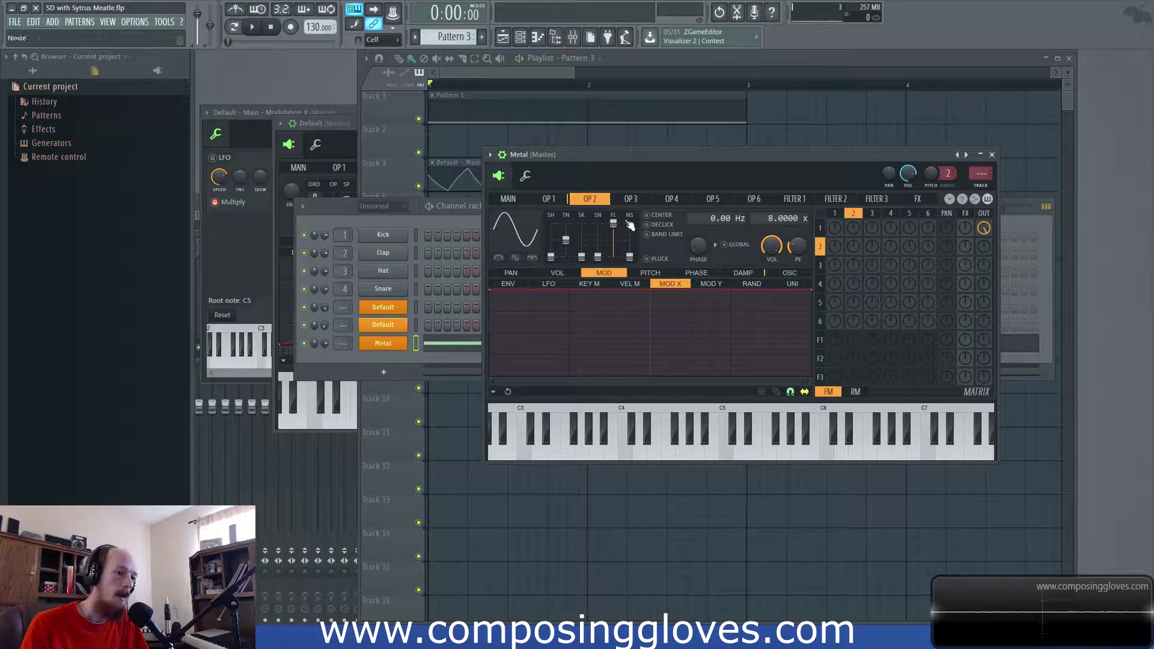
{"action": "left_click", "coordinate": [563, 201]}
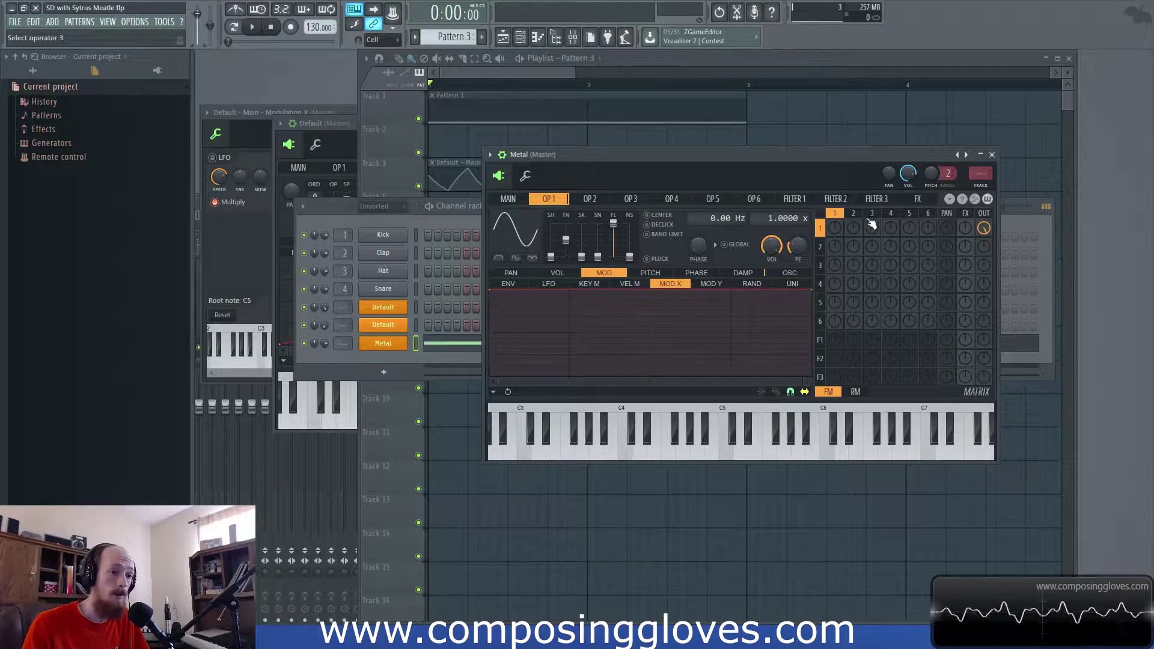
{"action": "left_click", "coordinate": [853, 214]}
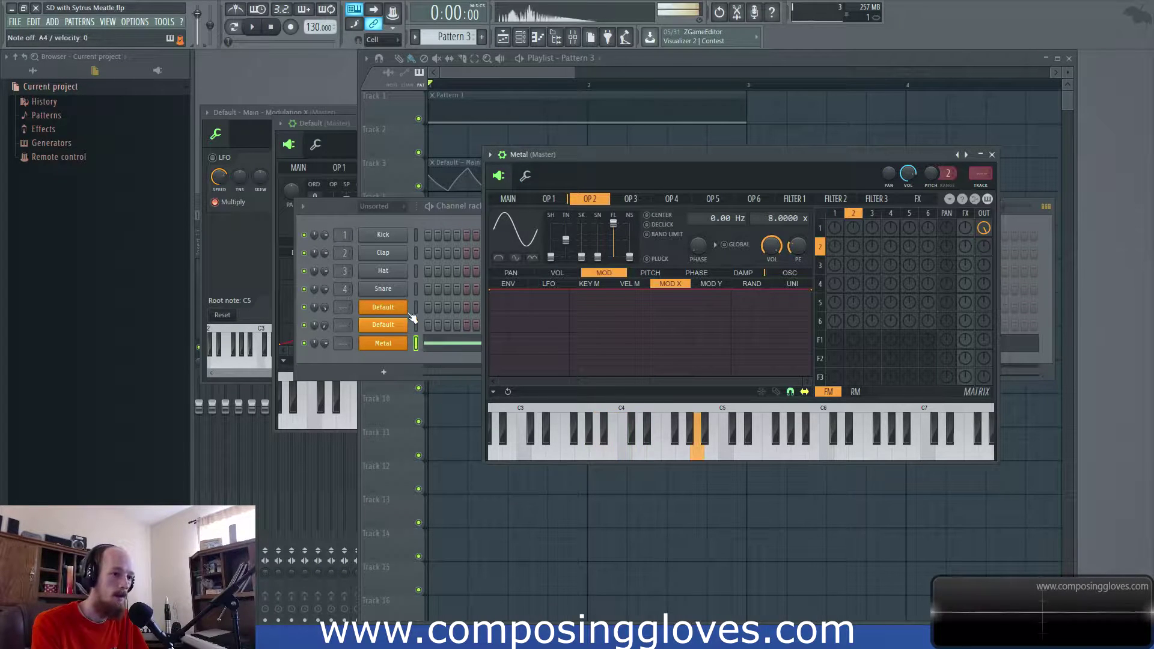
{"action": "left_click_drag", "start_coordinate": [853, 227], "coordinate": [853, 247]}
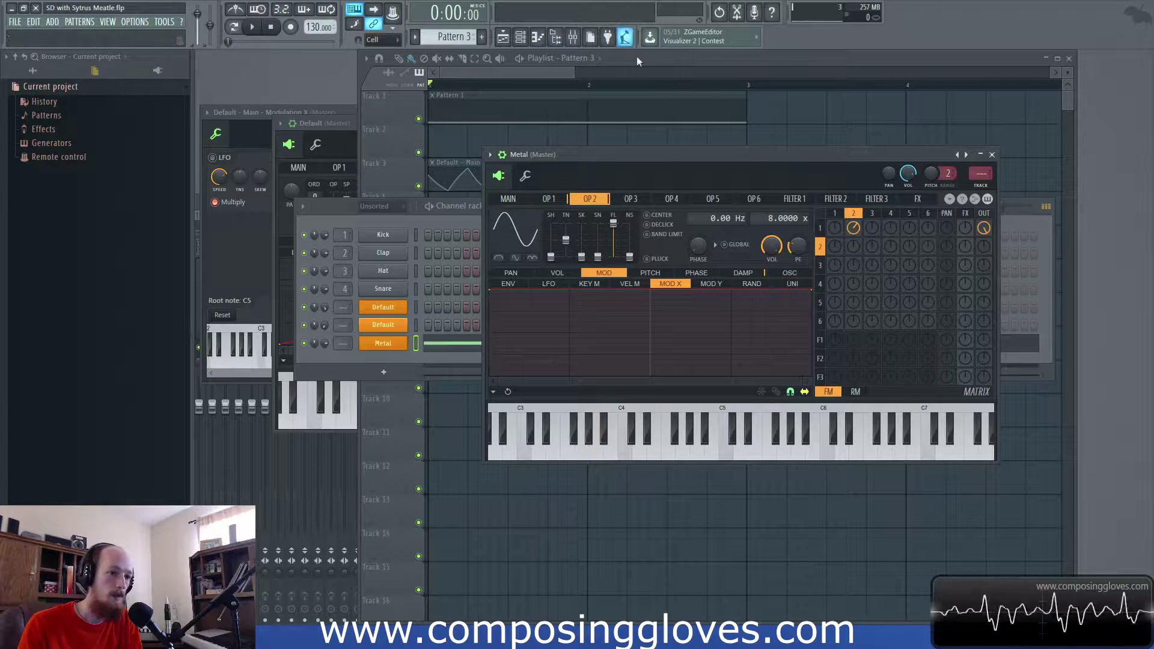
{"action": "right_click", "coordinate": [835, 341]}
{"action": "right_click", "coordinate": [984, 340]}
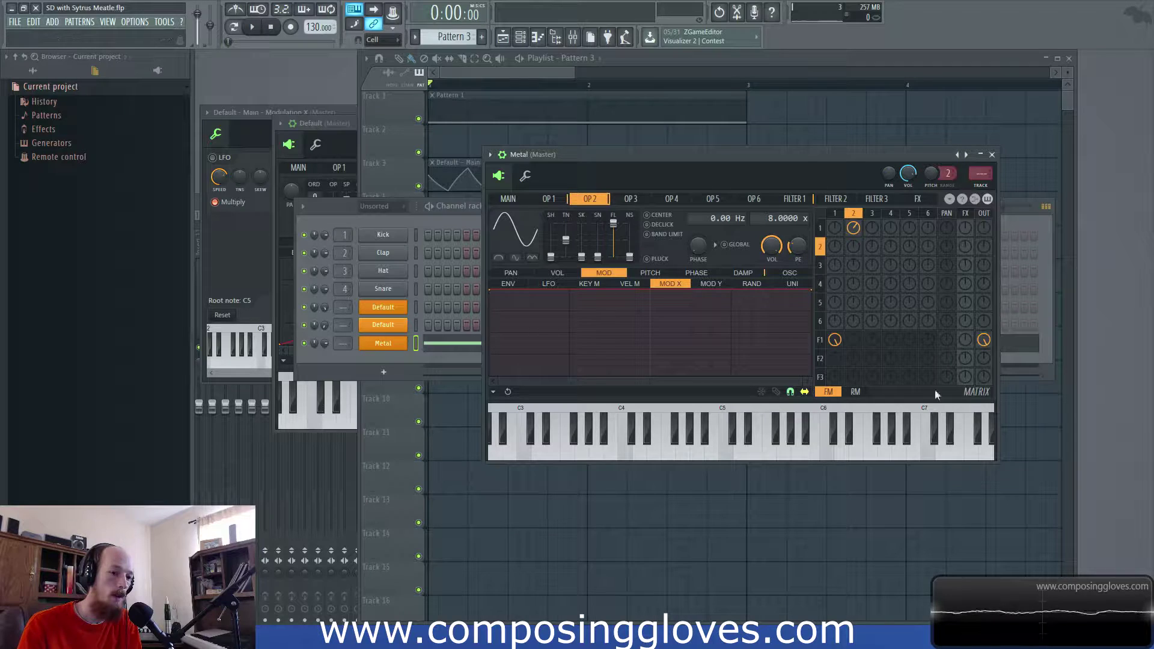
Set filter 1's type to Vanilla band pass, raise its resonance and adjust its cutoff
{"action": "left_click", "coordinate": [821, 340]}
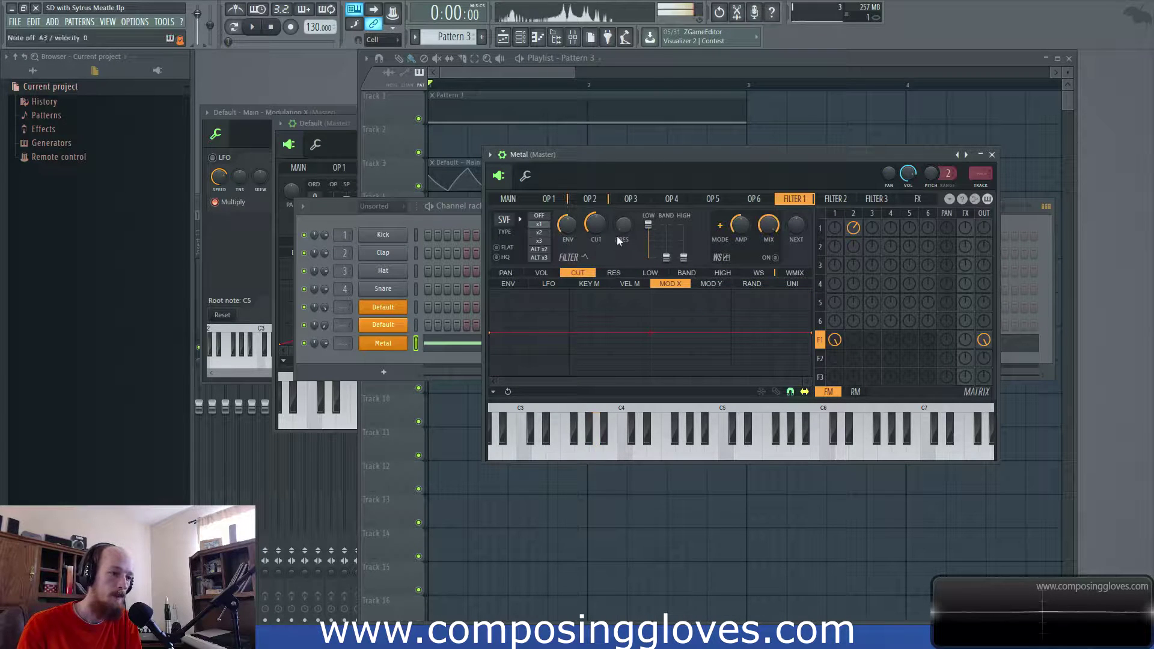
{"action": "left_click", "coordinate": [505, 220]}
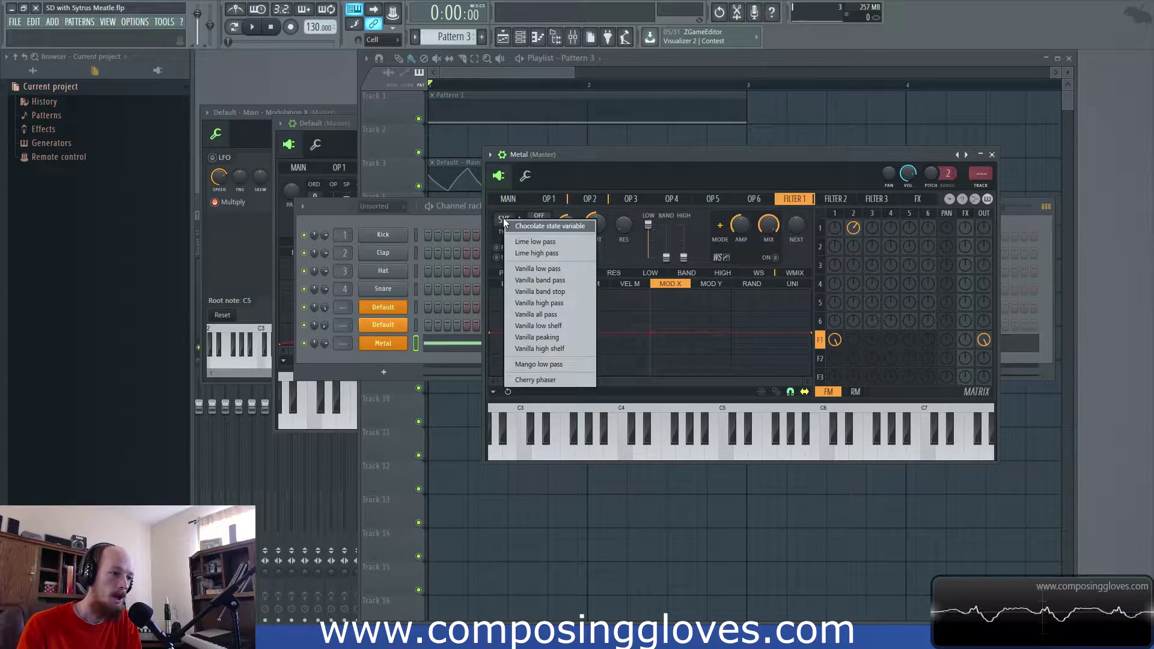
{"action": "left_click", "coordinate": [579, 279]}
{"action": "left_click_drag", "start_coordinate": [622, 222], "coordinate": [595, 225]}
{"action": "left_click_drag", "start_coordinate": [624, 229], "coordinate": [625, 192]}
{"action": "mouse_move", "coordinate": [594, 228]}
{"action": "left_mouse_down"}
{"action": "mouse_move", "coordinate": [594, 270]}
{"action": "mouse_move", "coordinate": [605, 227]}
{"action": "left_mouse_up"}
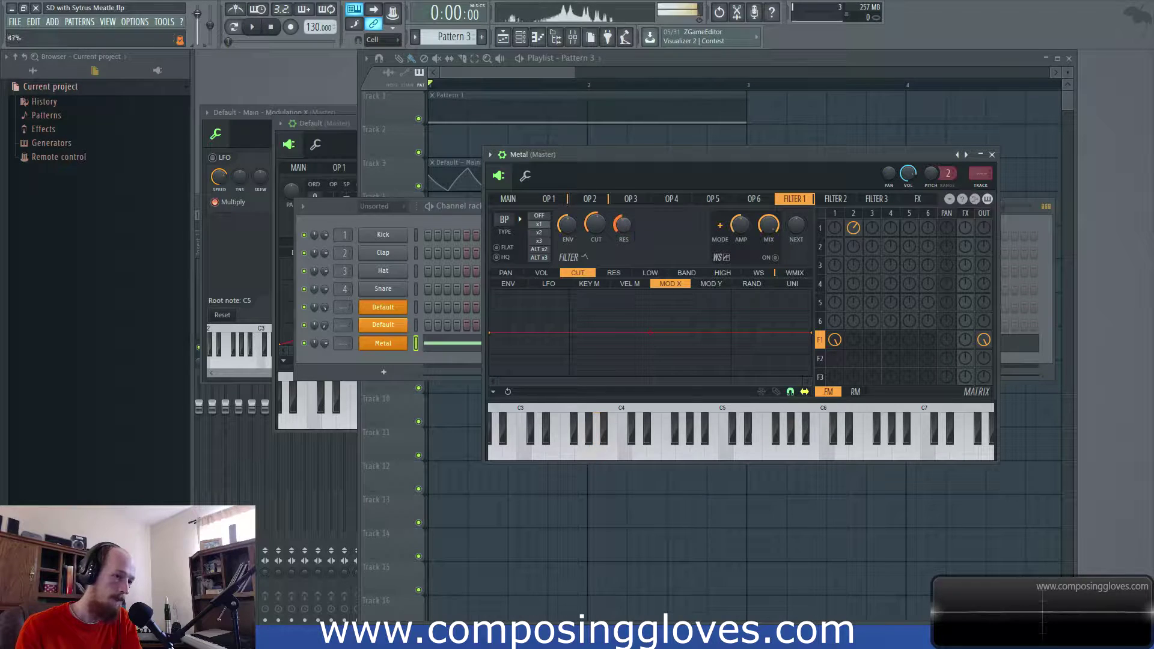
Fine-tune operator 2's modulation of operator 1 and set operator 1's frequency ratio to 2.0000
{"action": "left_click_drag", "start_coordinate": [854, 227], "coordinate": [854, 227]}
{"action": "left_click", "coordinate": [547, 199]}
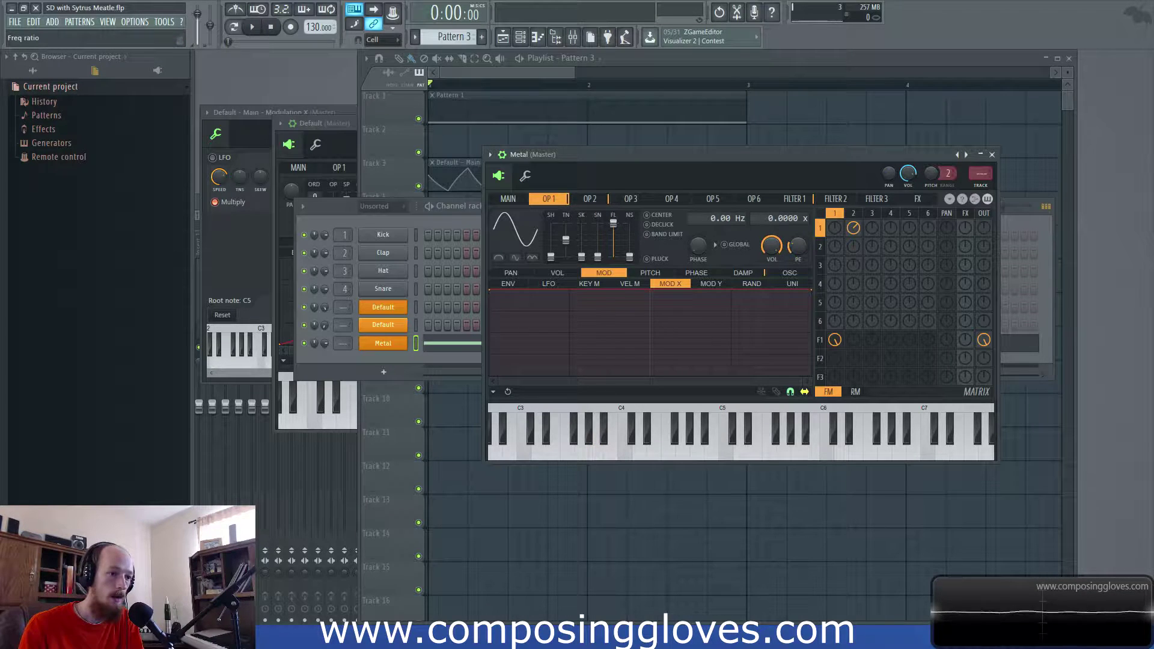
{"action": "left_click", "coordinate": [872, 214]}
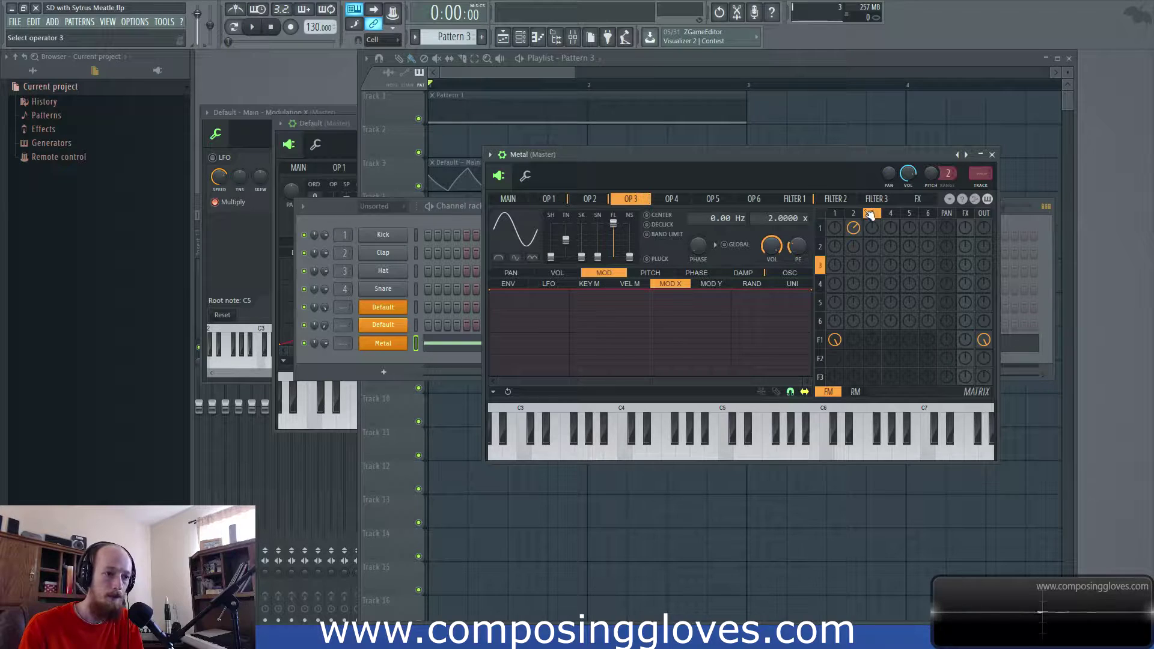
{"action": "left_click", "coordinate": [565, 199]}
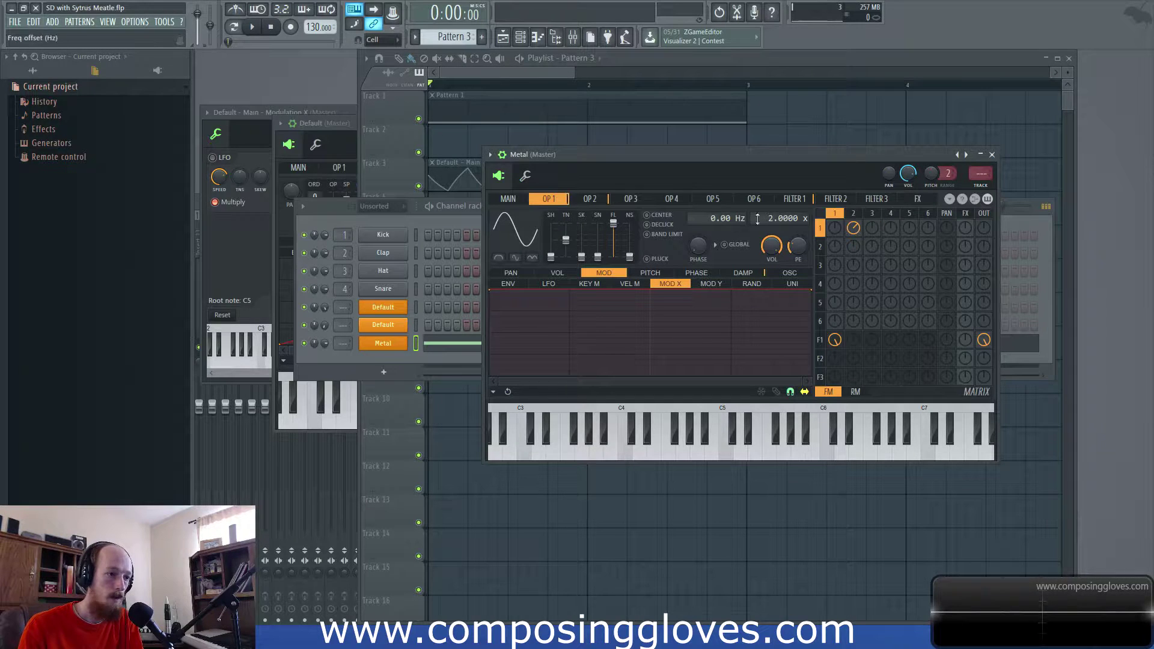
Add frequency modulation from operator 3 to operator 1 in the matrix
{"action": "left_click", "coordinate": [854, 214]}
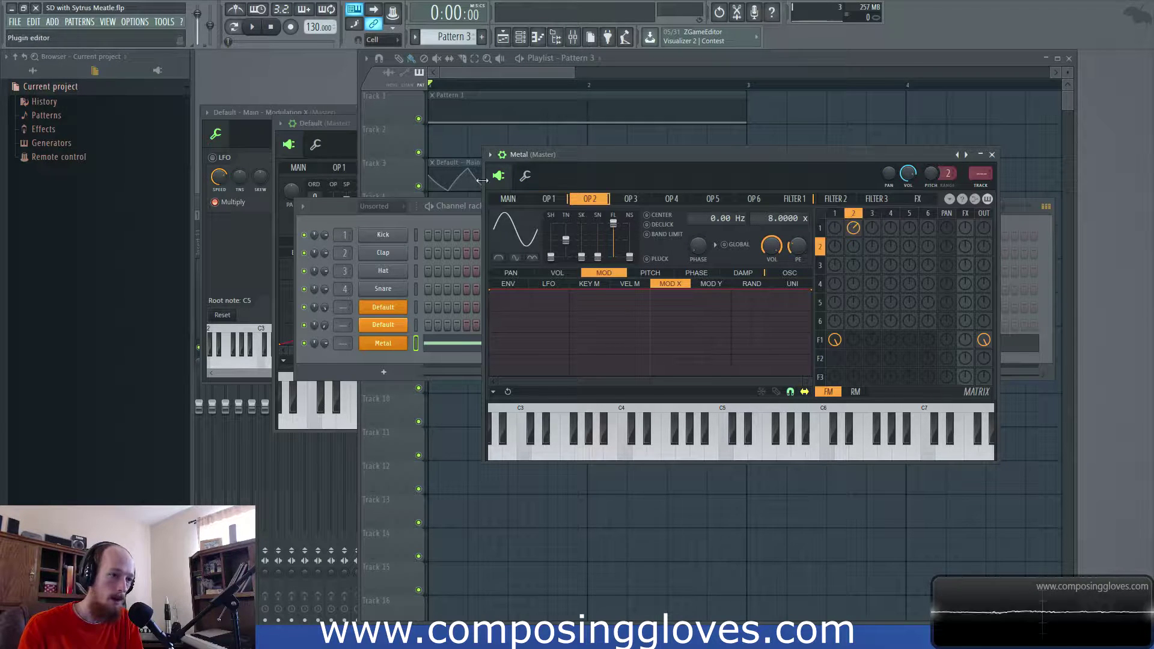
{"action": "left_click", "coordinate": [871, 214]}
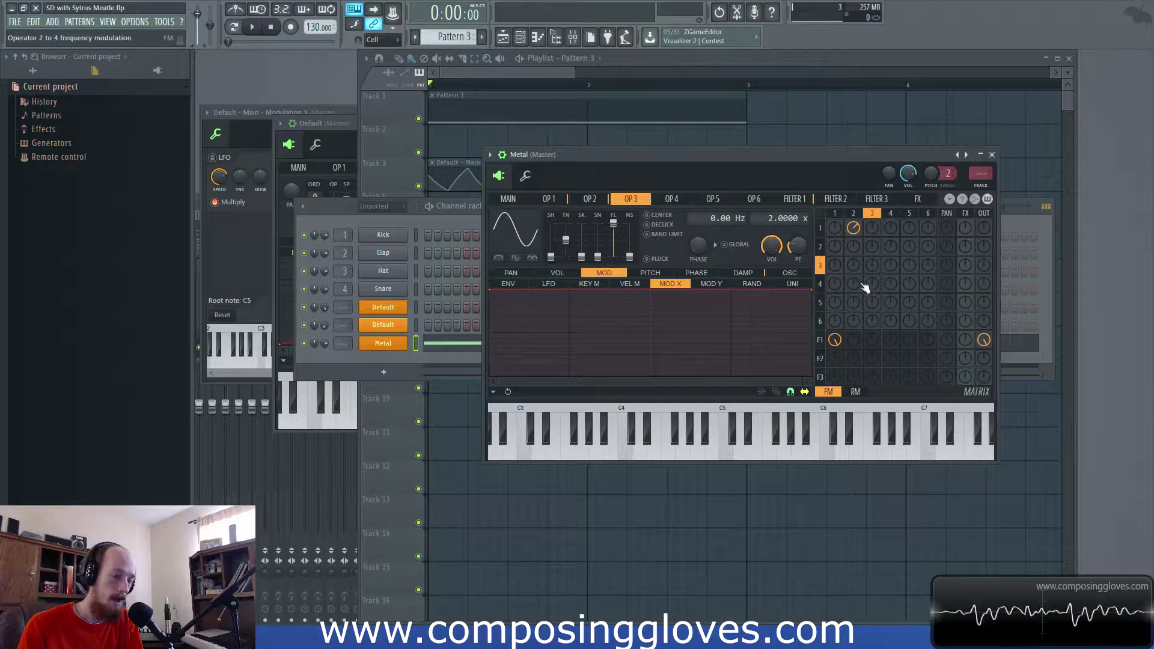
{"action": "left_click_drag", "start_coordinate": [872, 228], "coordinate": [872, 232]}
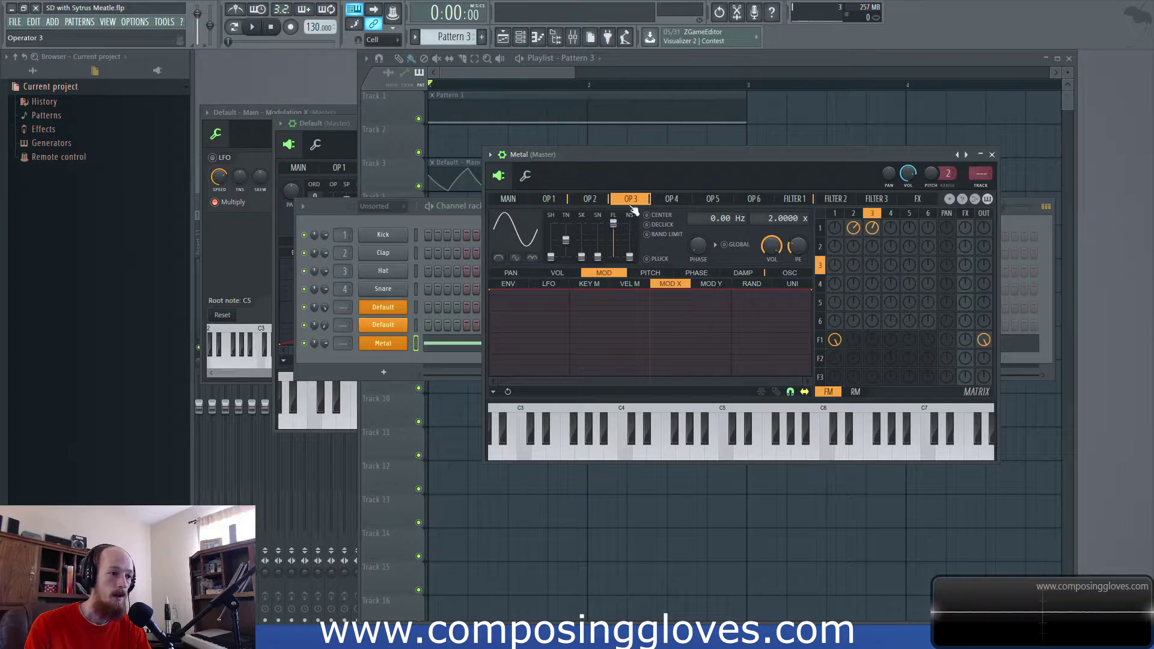
Lower the first harmonic and add one high harmonic in operator 3's oscillator, and raise its SH slider slightly
{"action": "left_click", "coordinate": [788, 273]}
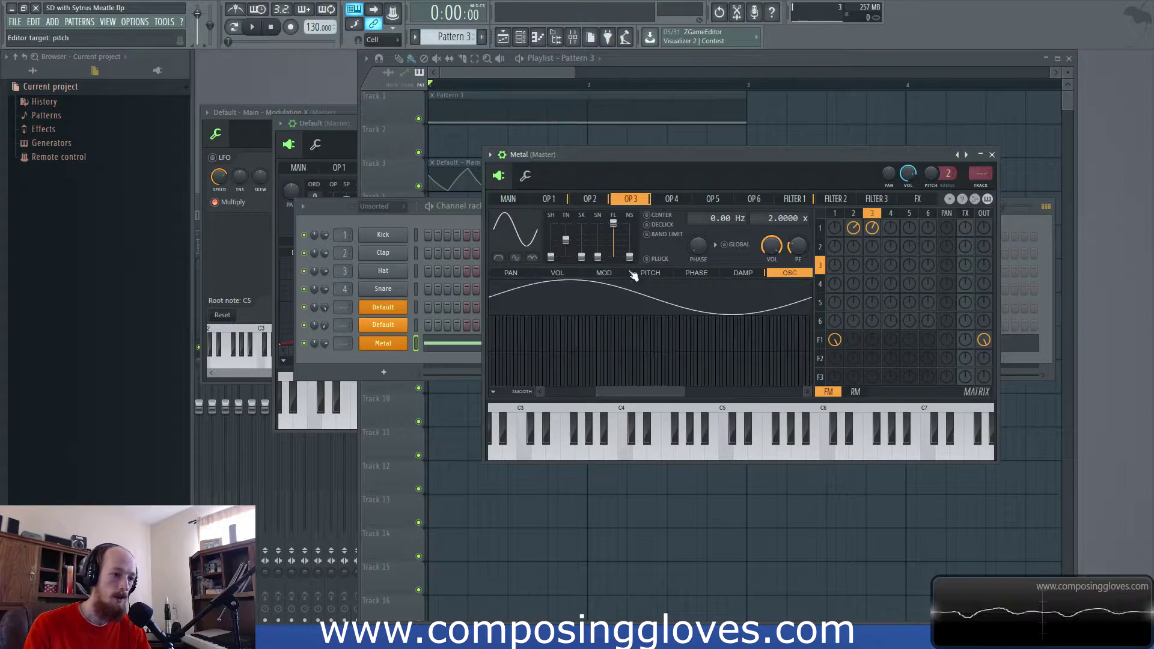
{"action": "left_click_drag", "start_coordinate": [612, 391], "coordinate": [437, 387]}
{"action": "left_click_drag", "start_coordinate": [632, 395], "coordinate": [806, 395]}
{"action": "left_click_drag", "start_coordinate": [492, 339], "coordinate": [491, 352]}
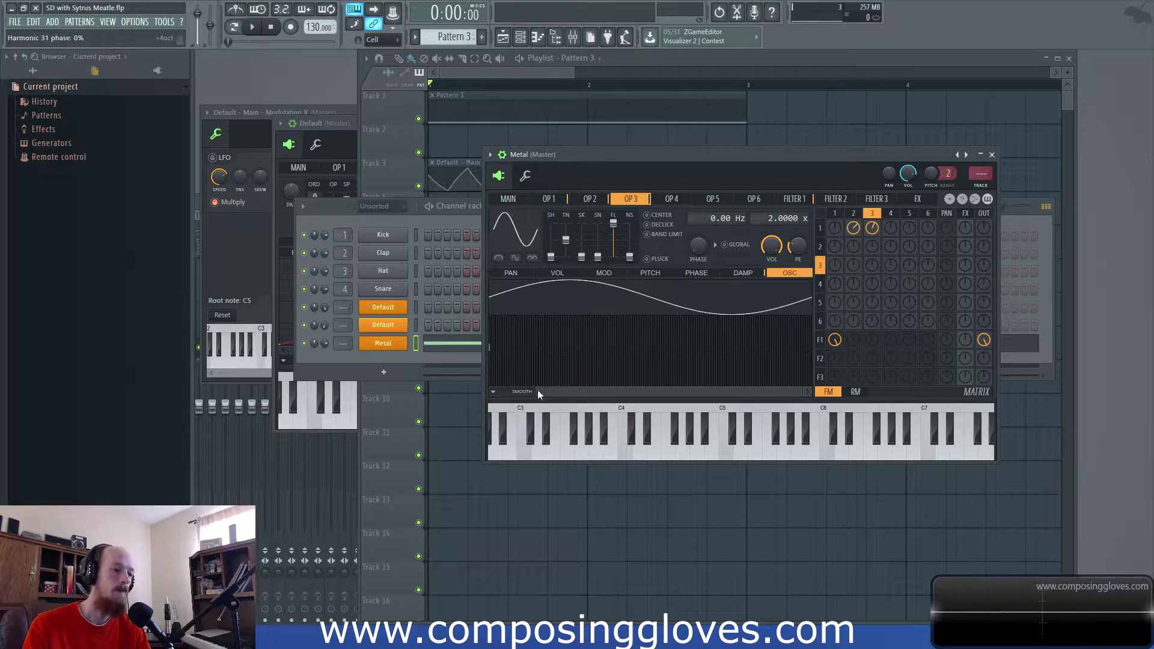
{"action": "left_click", "coordinate": [603, 347]}
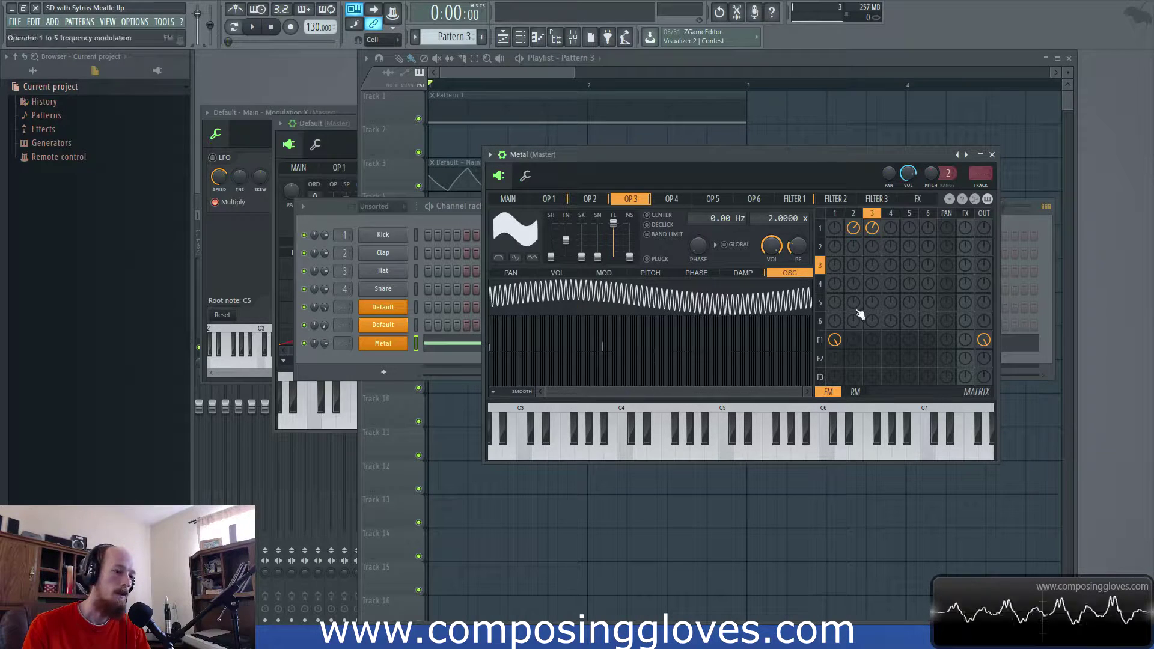
{"action": "left_click_drag", "start_coordinate": [551, 255], "coordinate": [551, 248]}
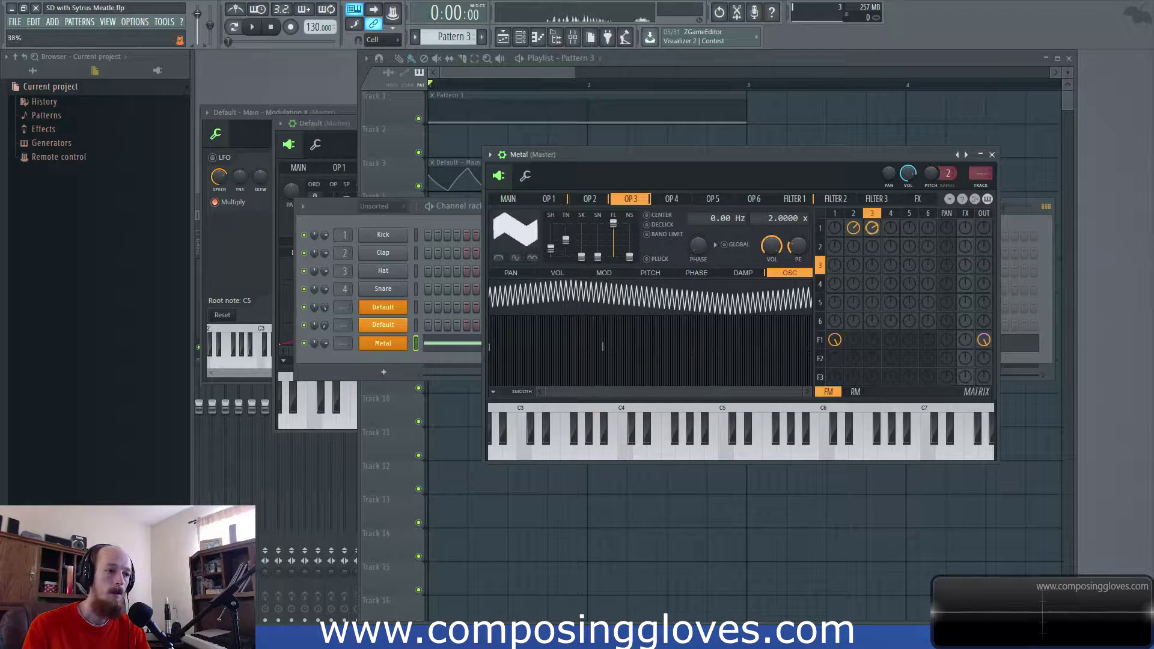
{"action": "left_click_drag", "start_coordinate": [551, 248], "coordinate": [551, 253]}
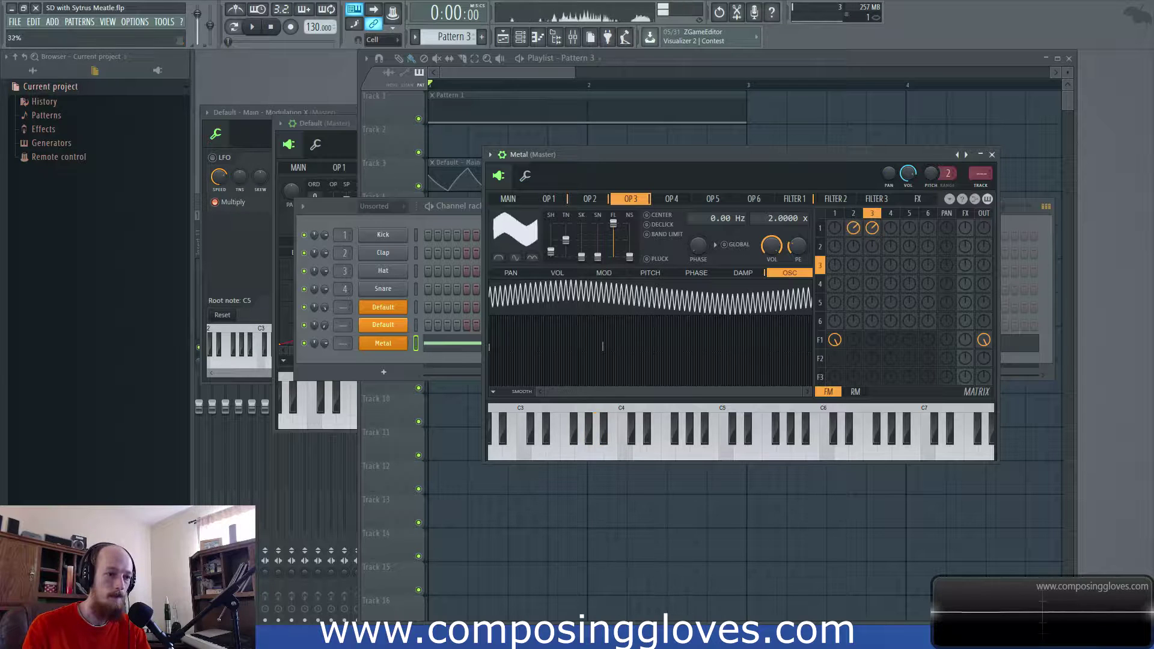
Turn on filter 1's waveshaper and bend its curve to rise steeply and flatten out
{"action": "left_click", "coordinate": [853, 213]}
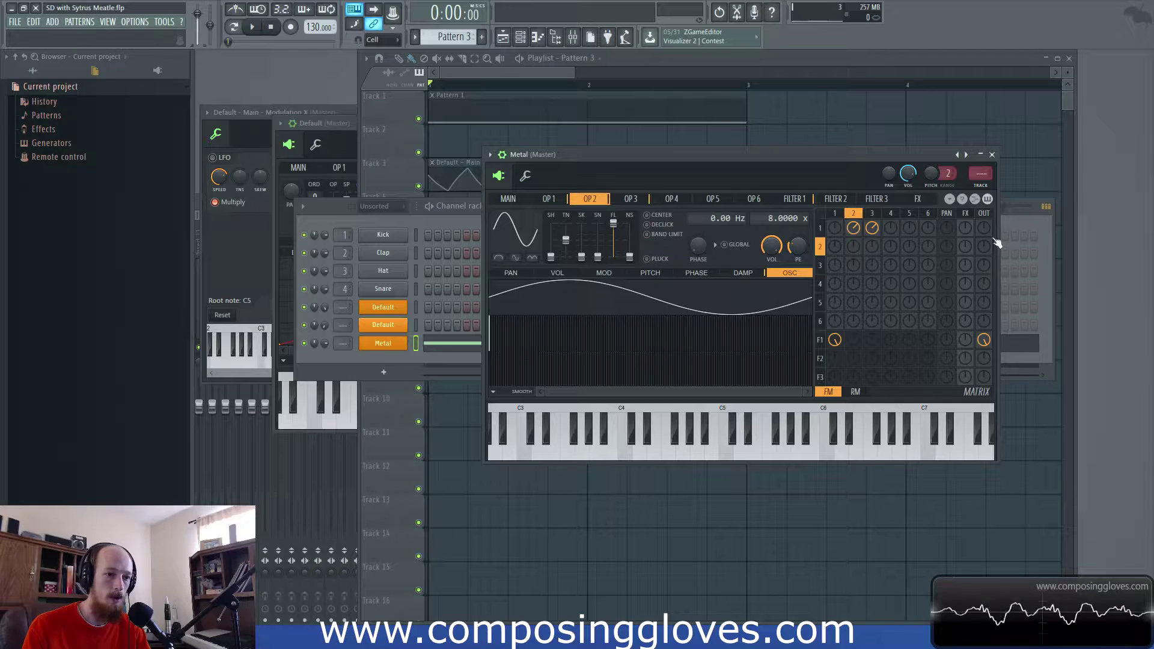
{"action": "left_click", "coordinate": [821, 341]}
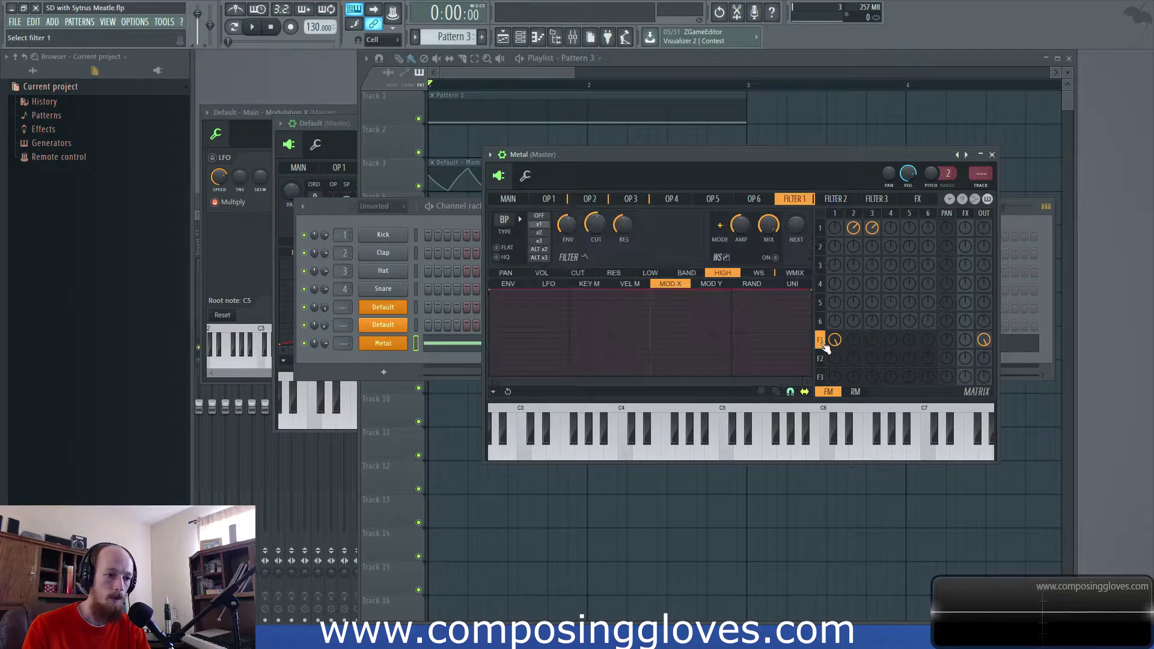
{"action": "left_click", "coordinate": [775, 258]}
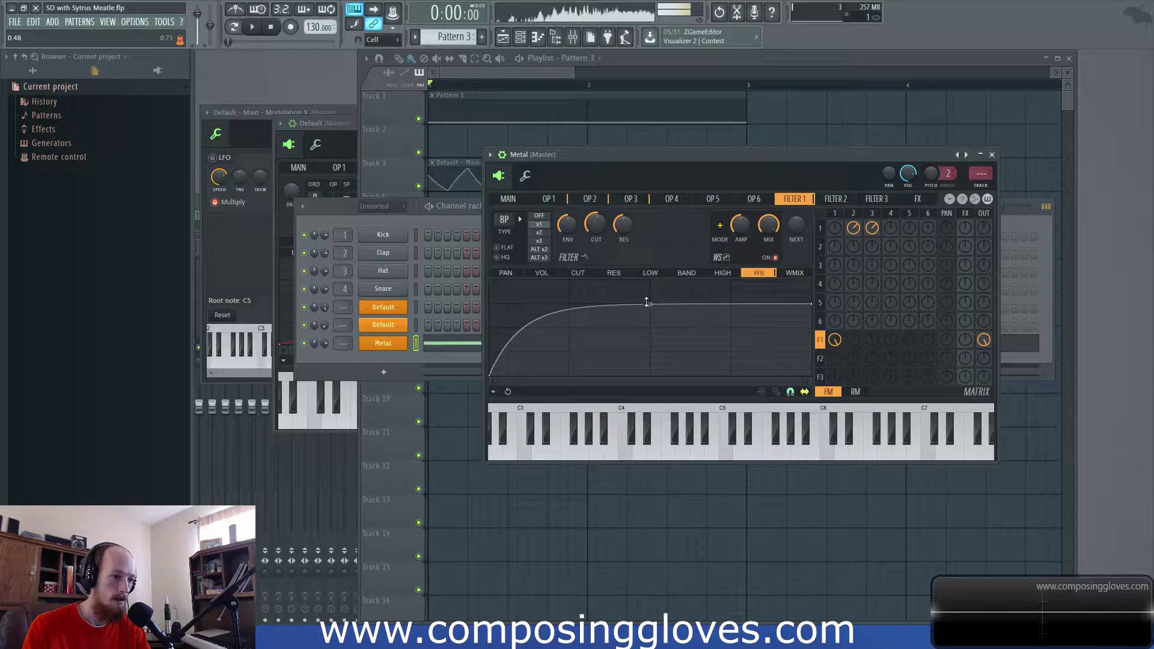
Increase operator 2's modulation of operator 1 to 44% and set operator 3's frequency ratio to 1.5810
{"action": "left_click", "coordinate": [820, 247]}
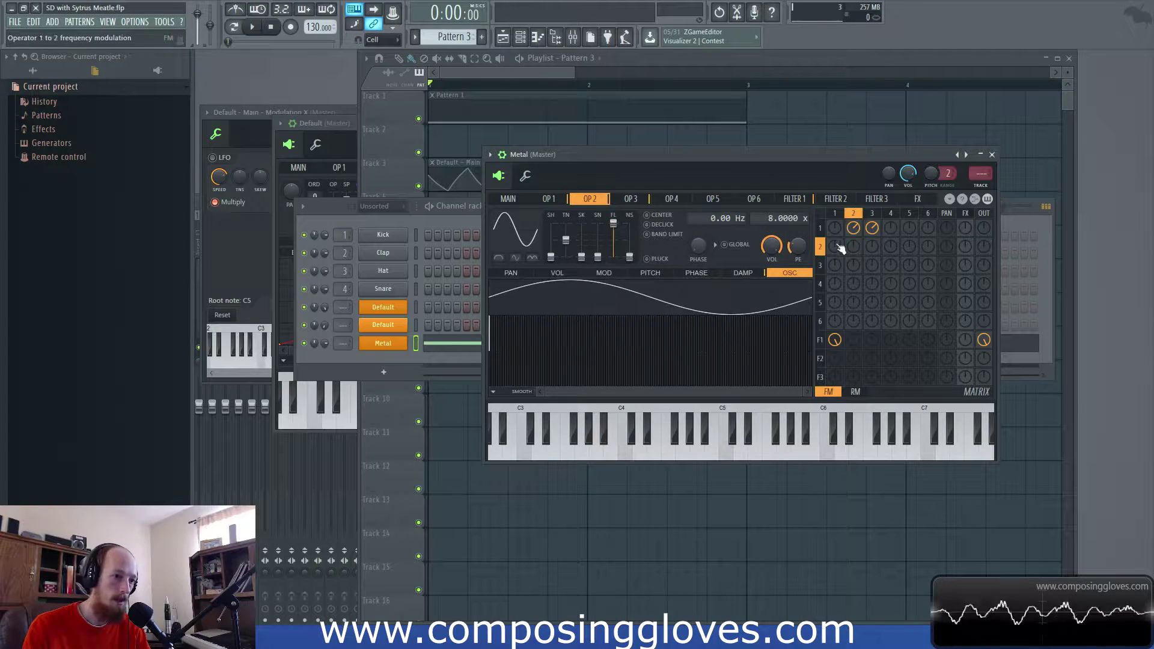
{"action": "left_click_drag", "start_coordinate": [856, 231], "coordinate": [856, 228]}
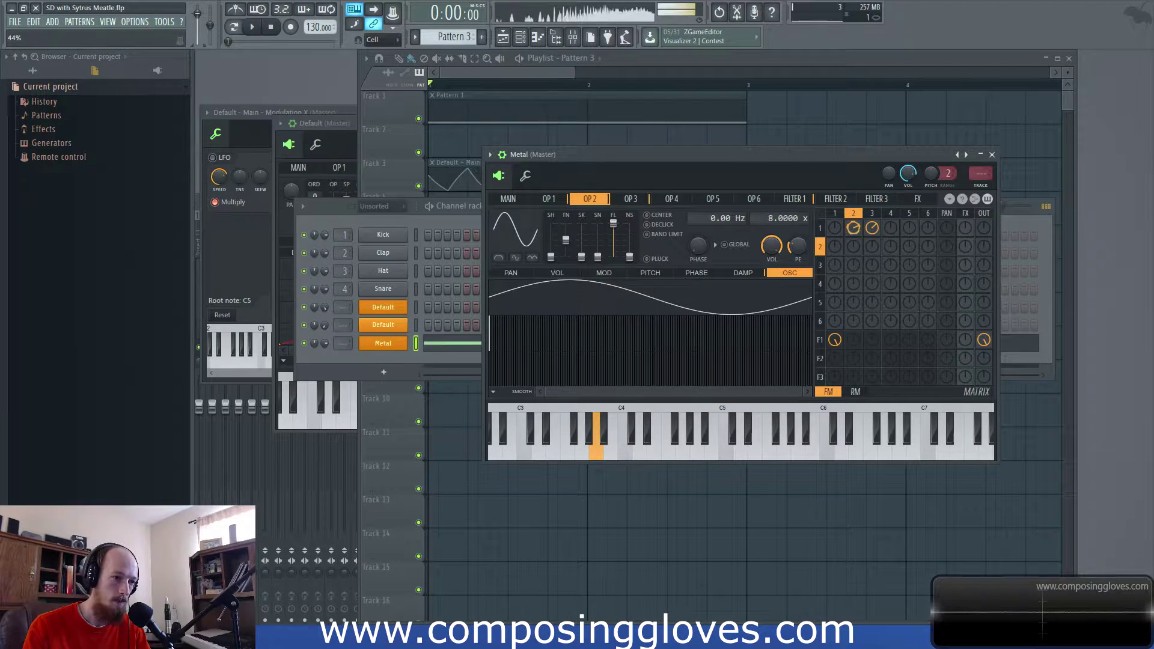
{"action": "left_click", "coordinate": [639, 203]}
{"action": "left_click_drag", "start_coordinate": [780, 218], "coordinate": [780, 214]}
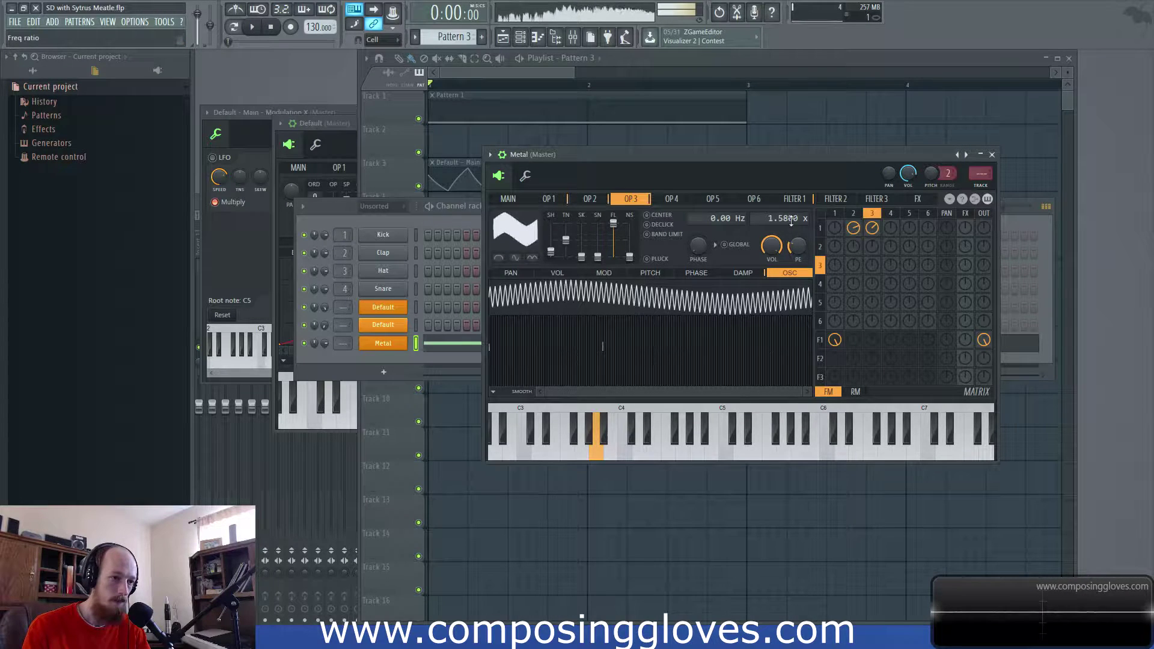
Strengthen operator 3's high harmonic, add a few faint harmonics just below it, and raise harmonic 1 to about 35%
{"action": "left_click", "coordinate": [603, 336]}
{"action": "left_click_drag", "start_coordinate": [606, 341], "coordinate": [590, 350]}
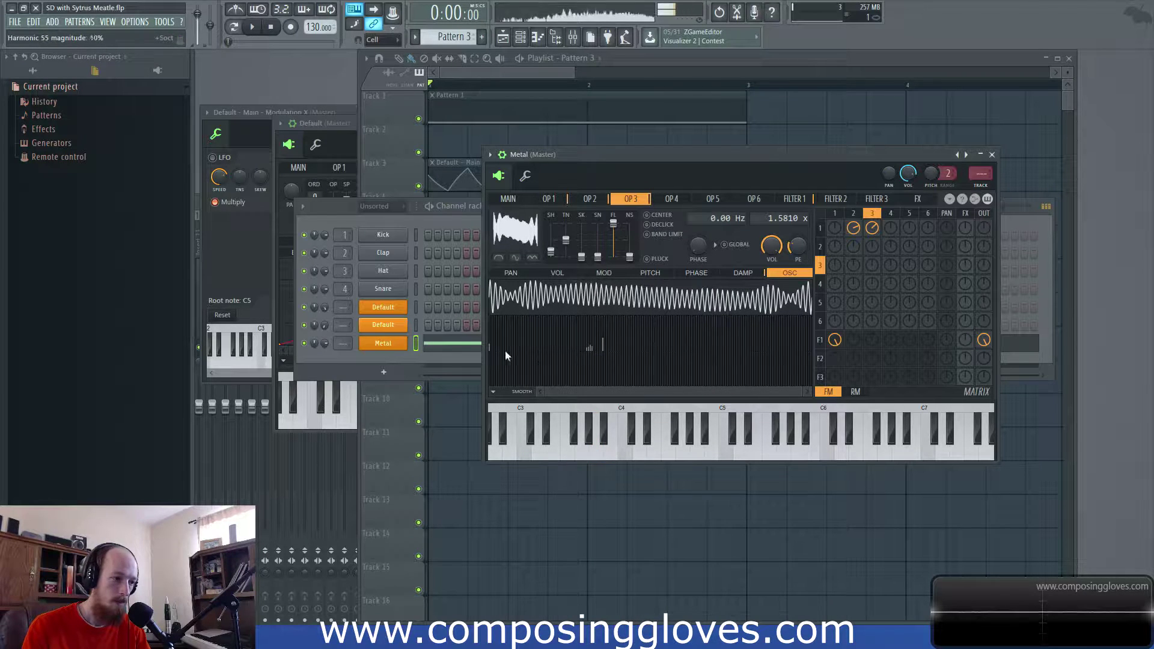
{"action": "left_click", "coordinate": [490, 338]}
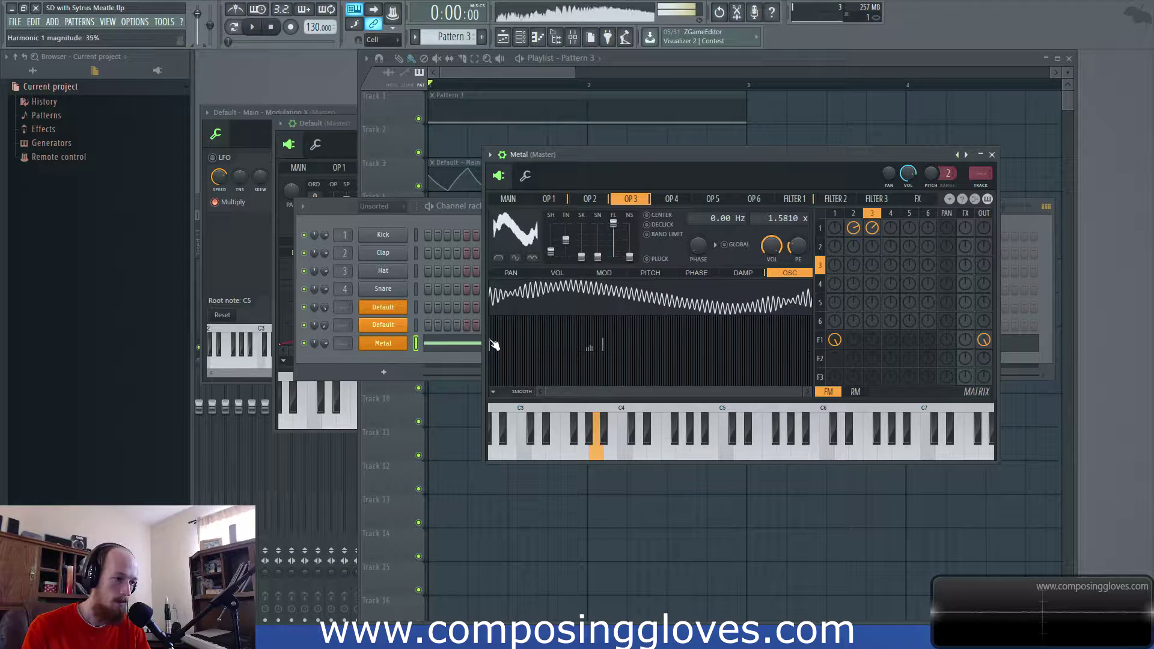
{"action": "left_click", "coordinate": [490, 343]}
Clear operator 3's existing high harmonics and add a faint cluster of harmonics farther up the spectrum
{"action": "mouse_move", "coordinate": [585, 346]}
{"action": "left_mouse_down"}
{"action": "mouse_move", "coordinate": [596, 352]}
{"action": "mouse_move", "coordinate": [502, 346]}
{"action": "mouse_move", "coordinate": [619, 353]}
{"action": "left_mouse_up"}
{"action": "left_click", "coordinate": [499, 336]}
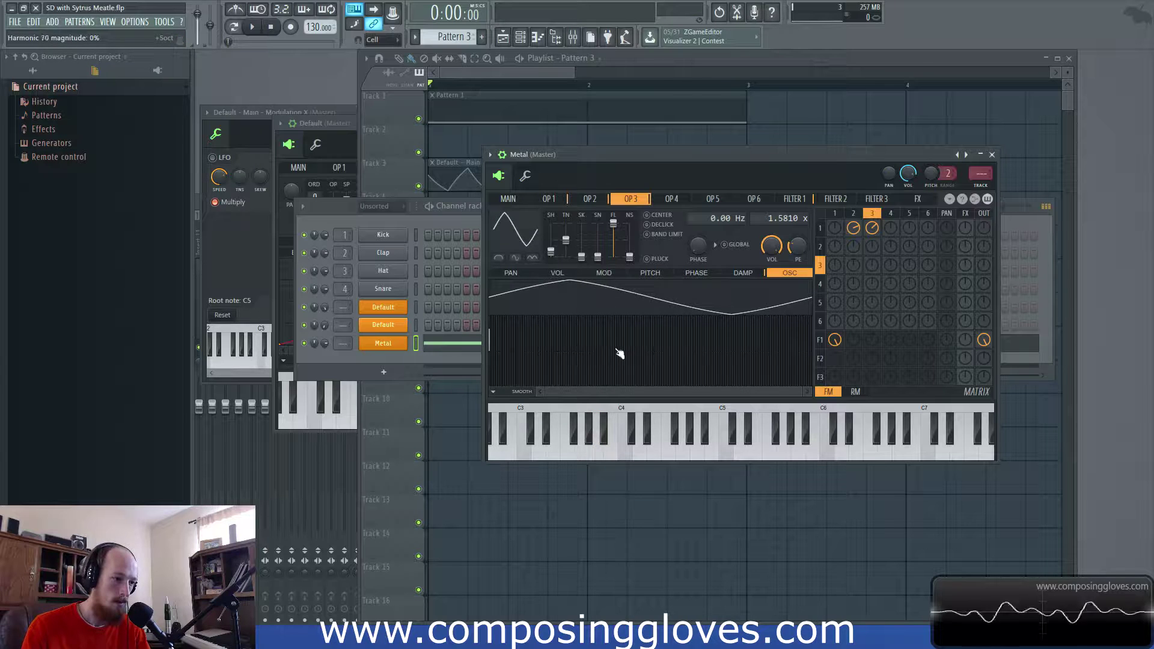
{"action": "left_click_drag", "start_coordinate": [722, 346], "coordinate": [719, 355]}
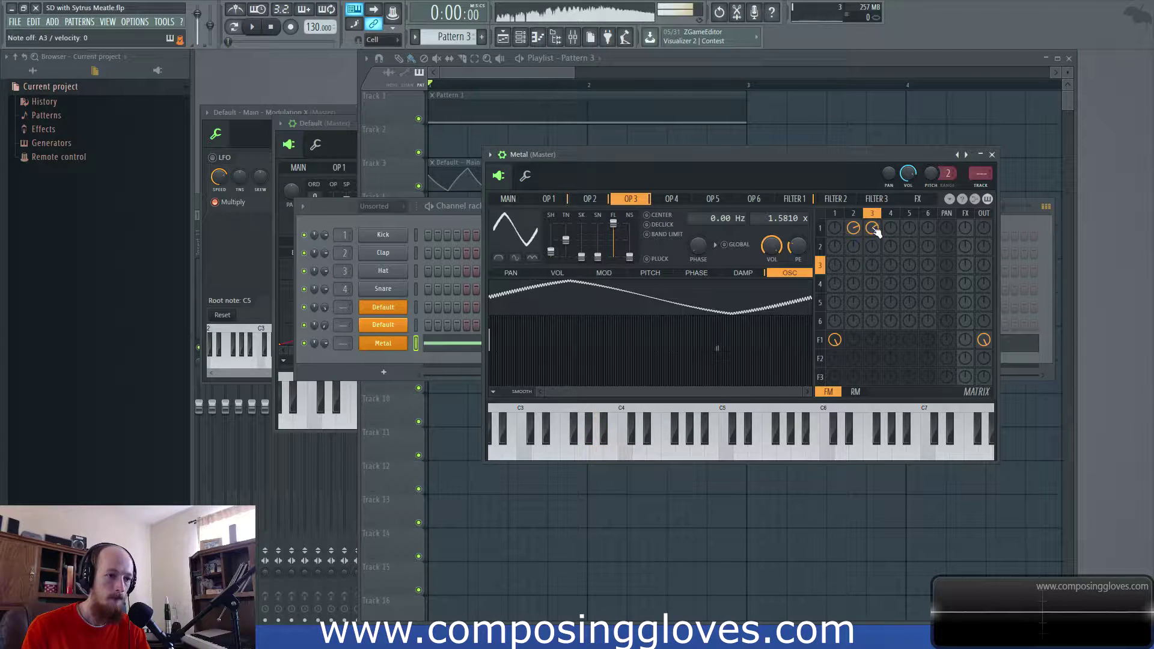
Set operator 1's frequency ratio to 4.0000 and operator 2's frequency ratio to 16.0000
{"action": "left_click", "coordinate": [836, 215]}
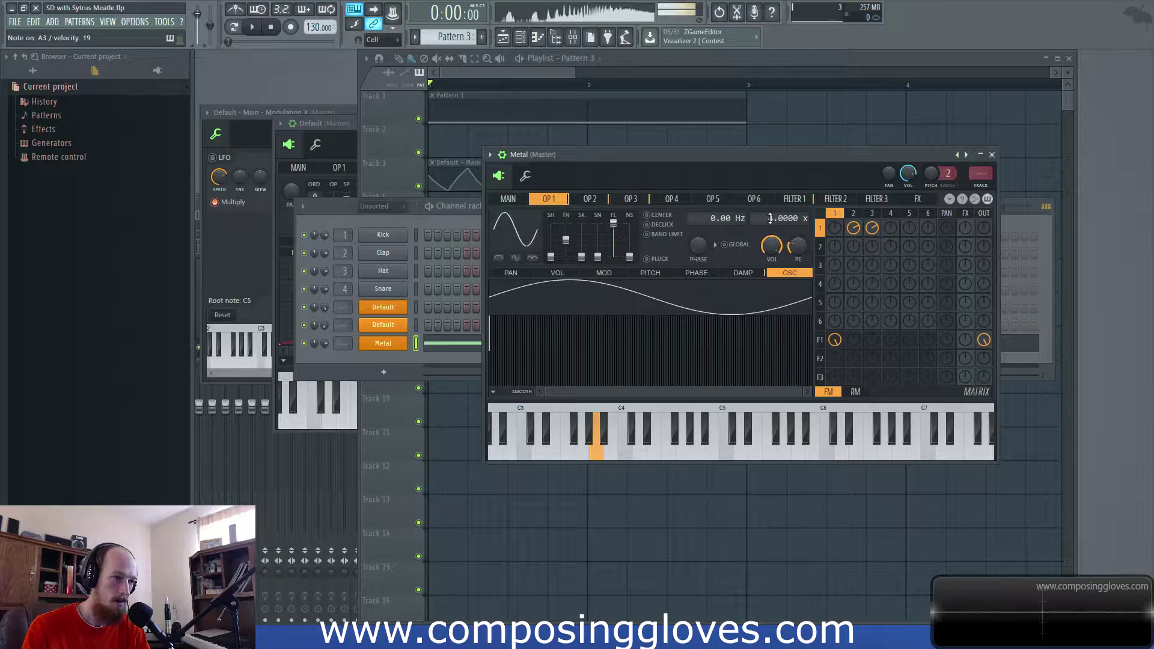
{"action": "left_click", "coordinate": [589, 199]}
{"action": "left_click", "coordinate": [632, 199]}
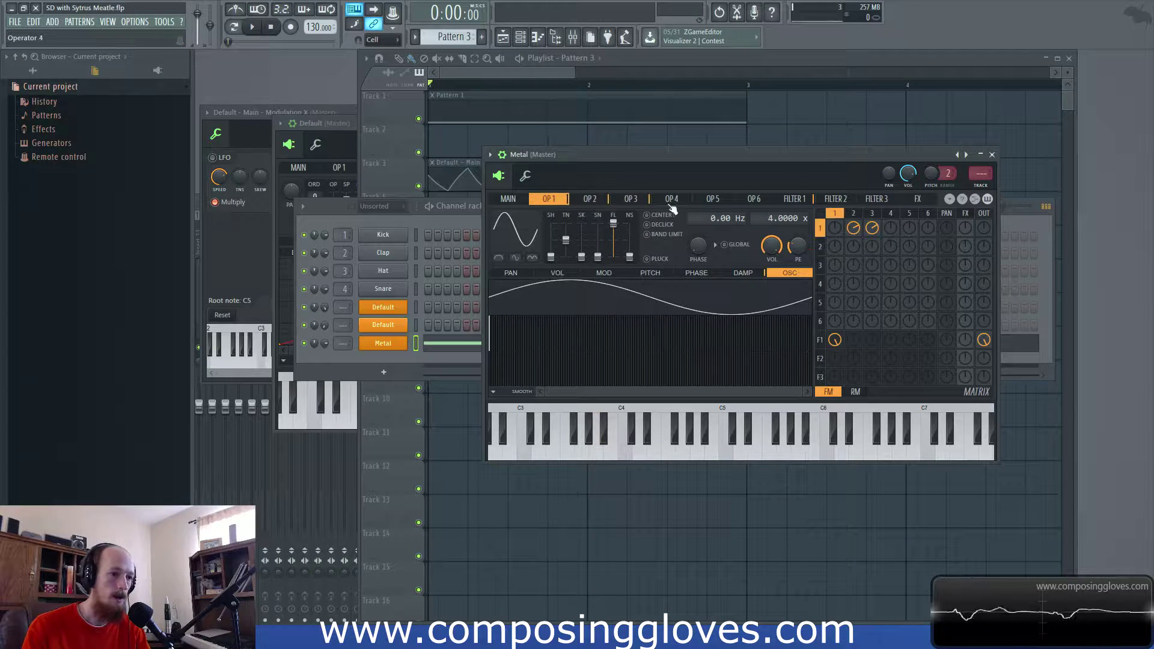
{"action": "left_click", "coordinate": [590, 199]}
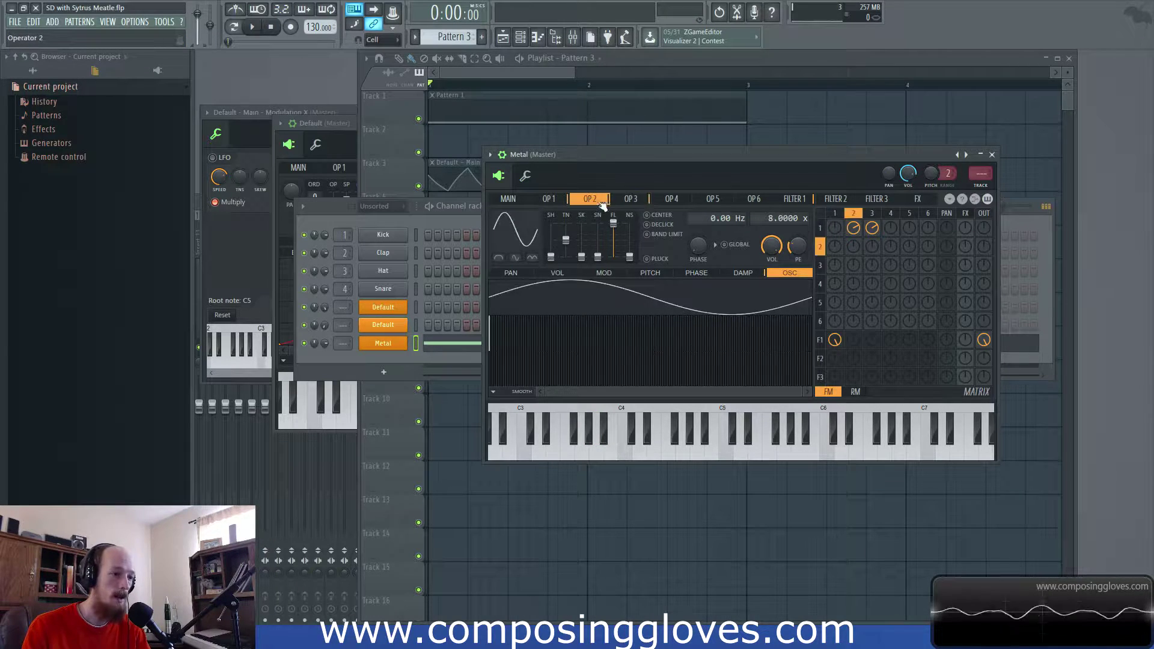
{"action": "mouse_move", "coordinate": [781, 219]}
{"action": "left_mouse_down"}
{"action": "mouse_move", "coordinate": [781, 198]}
{"action": "mouse_move", "coordinate": [772, 218]}
{"action": "left_mouse_up"}
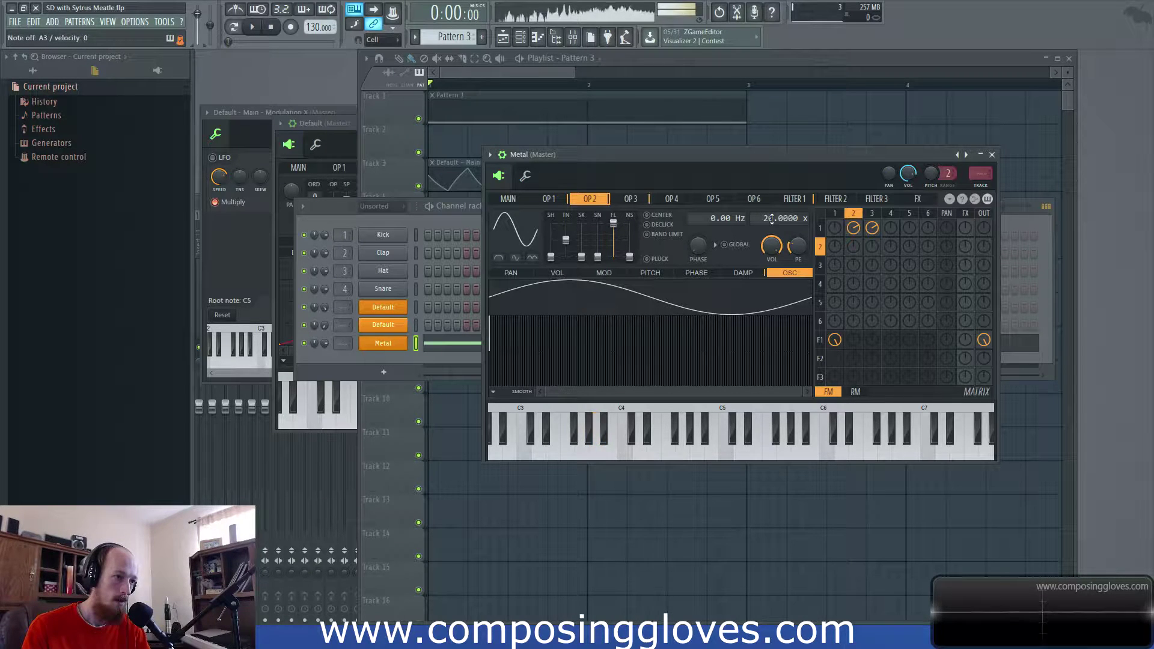
{"action": "left_click", "coordinate": [549, 199]}
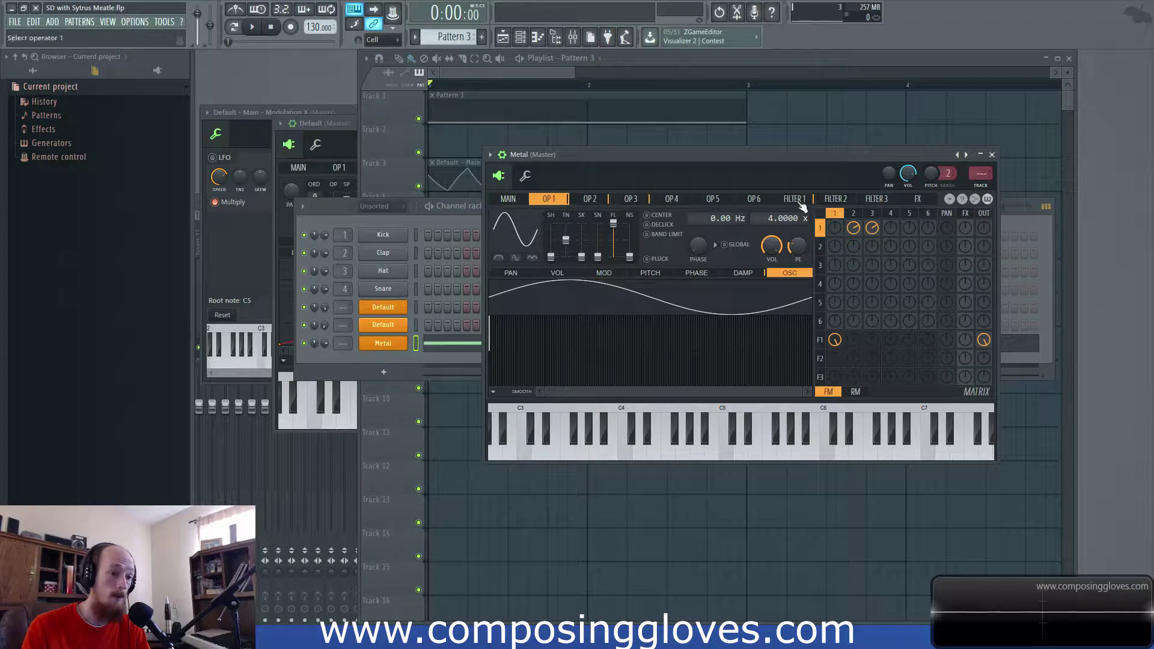
Add frequency modulation of operator 2 by operator 3 and map operator 2's modulation to Mod X as a rising ramp from zero
{"action": "left_click_drag", "start_coordinate": [873, 246], "coordinate": [875, 250]}
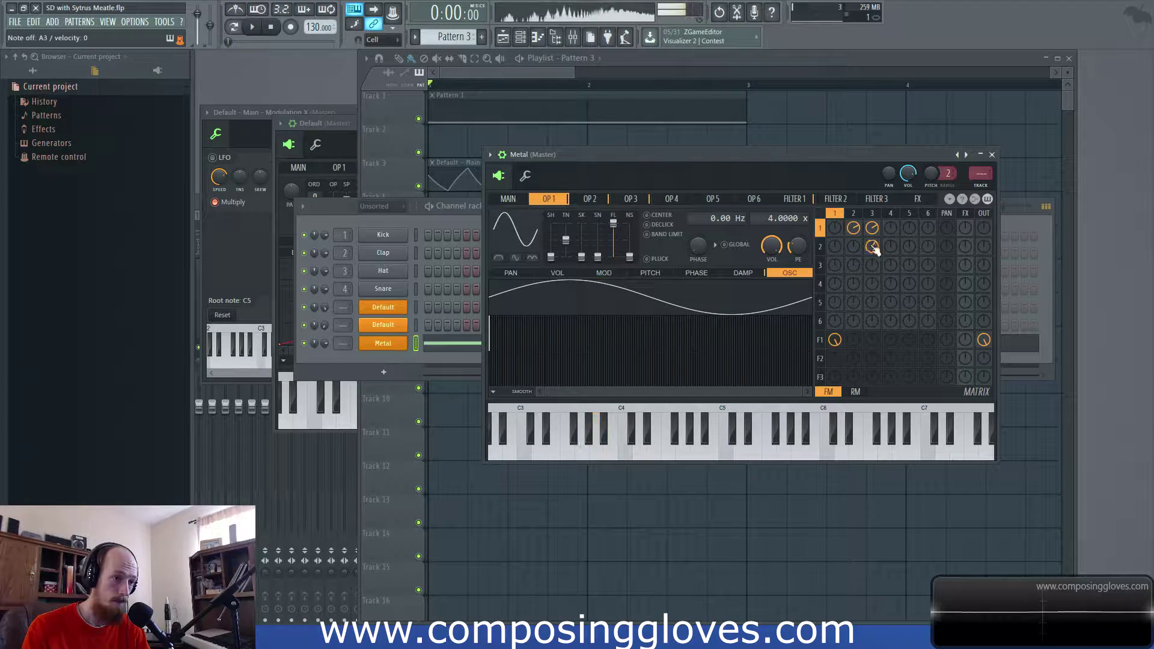
{"action": "left_click", "coordinate": [821, 248]}
{"action": "left_click", "coordinate": [606, 274]}
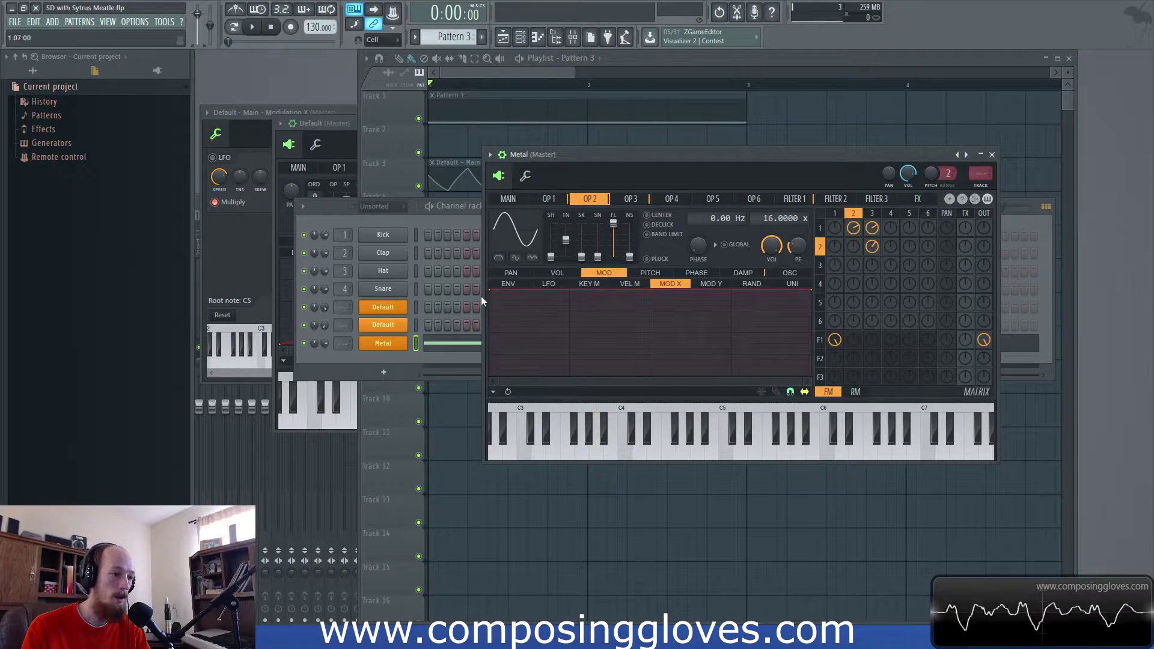
{"action": "left_click", "coordinate": [493, 292]}
{"action": "left_click", "coordinate": [535, 441]}
{"action": "left_click", "coordinate": [564, 199]}
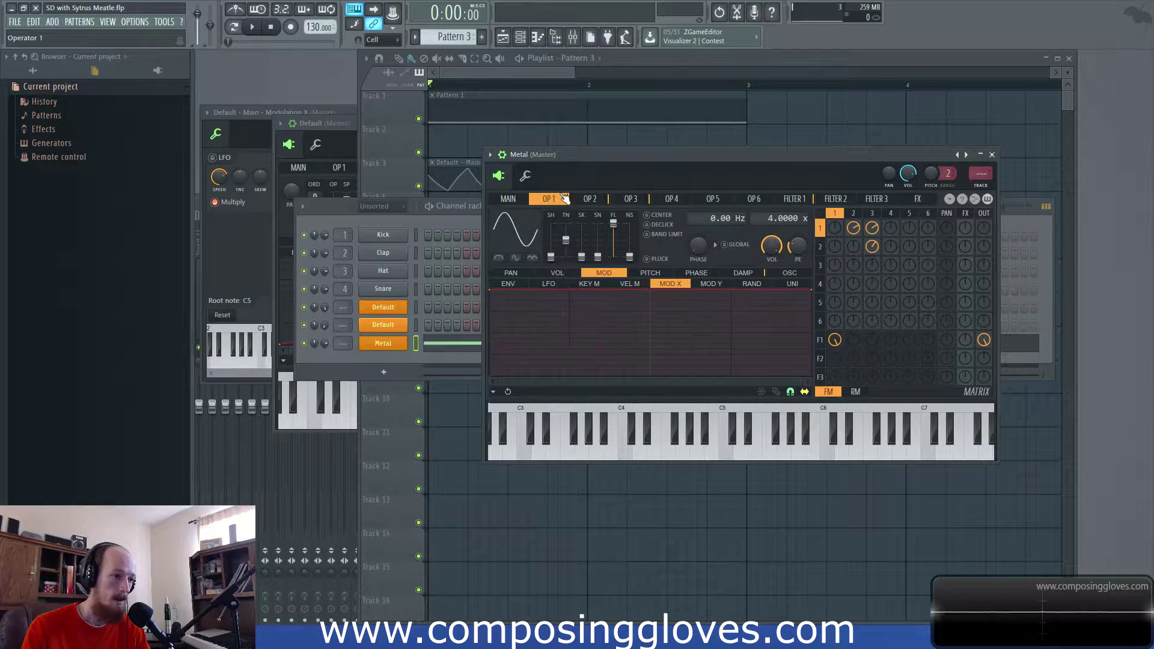
{"action": "left_click", "coordinate": [592, 200]}
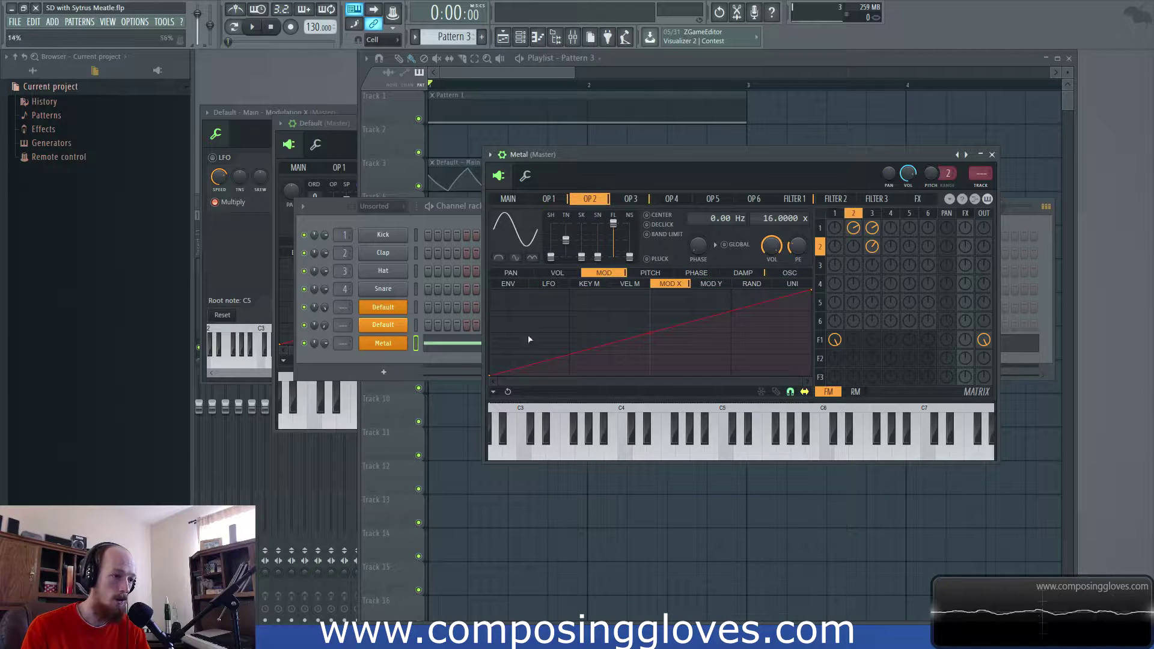
{"action": "left_click_drag", "start_coordinate": [497, 379], "coordinate": [558, 398]}
Map operator 1's modulation to Mod X as a straight ramp from zero to full
{"action": "left_click", "coordinate": [553, 277]}
{"action": "left_click", "coordinate": [566, 200]}
{"action": "left_click", "coordinate": [603, 274]}
{"action": "left_click_drag", "start_coordinate": [493, 291], "coordinate": [646, 320]}
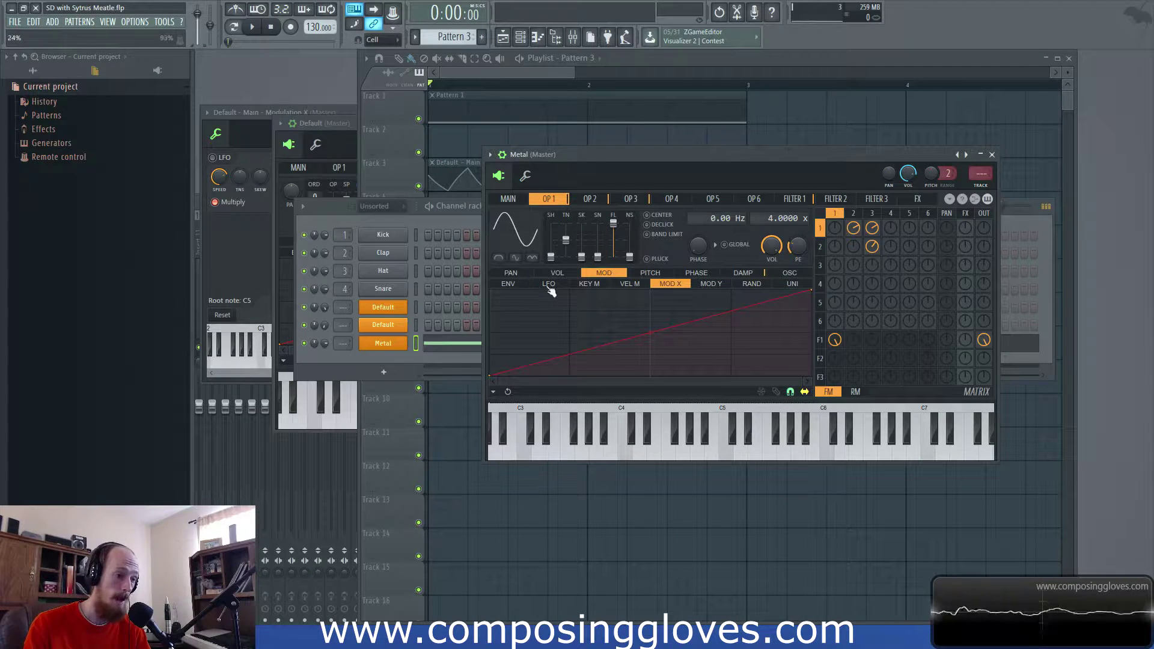
Sweep the main Modulation X control to audition the ramps and leave it at 0%
{"action": "left_click", "coordinate": [508, 199]}
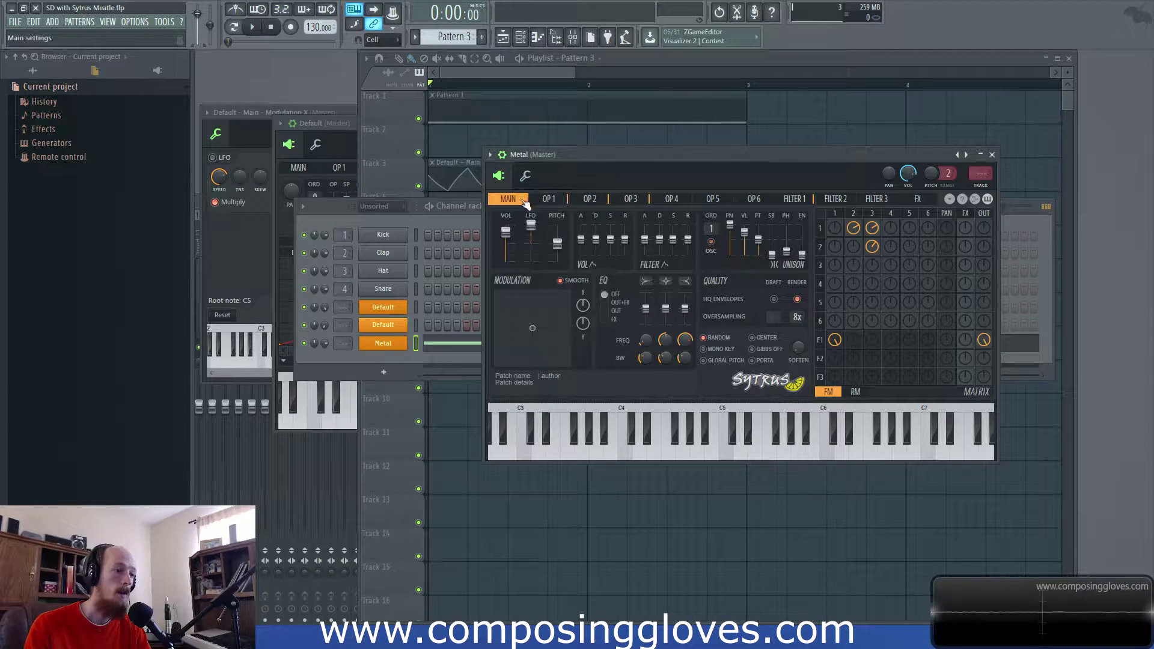
{"action": "left_click", "coordinate": [582, 306]}
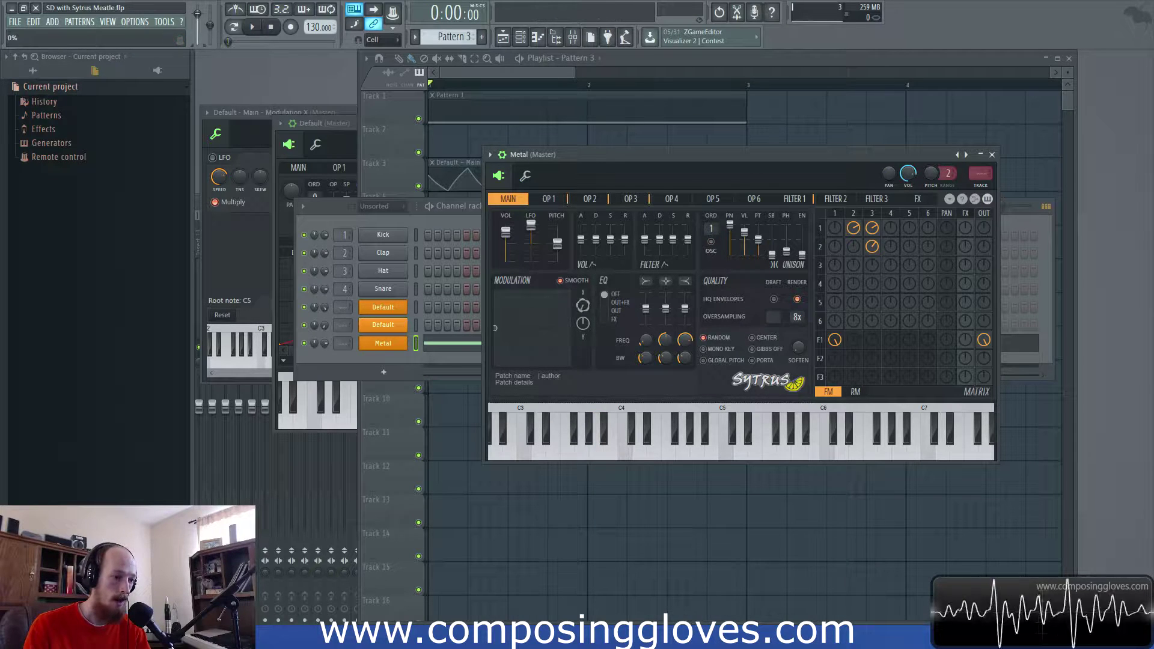
{"action": "left_click", "coordinate": [581, 306]}
{"action": "left_click_drag", "start_coordinate": [583, 306], "coordinate": [582, 308]}
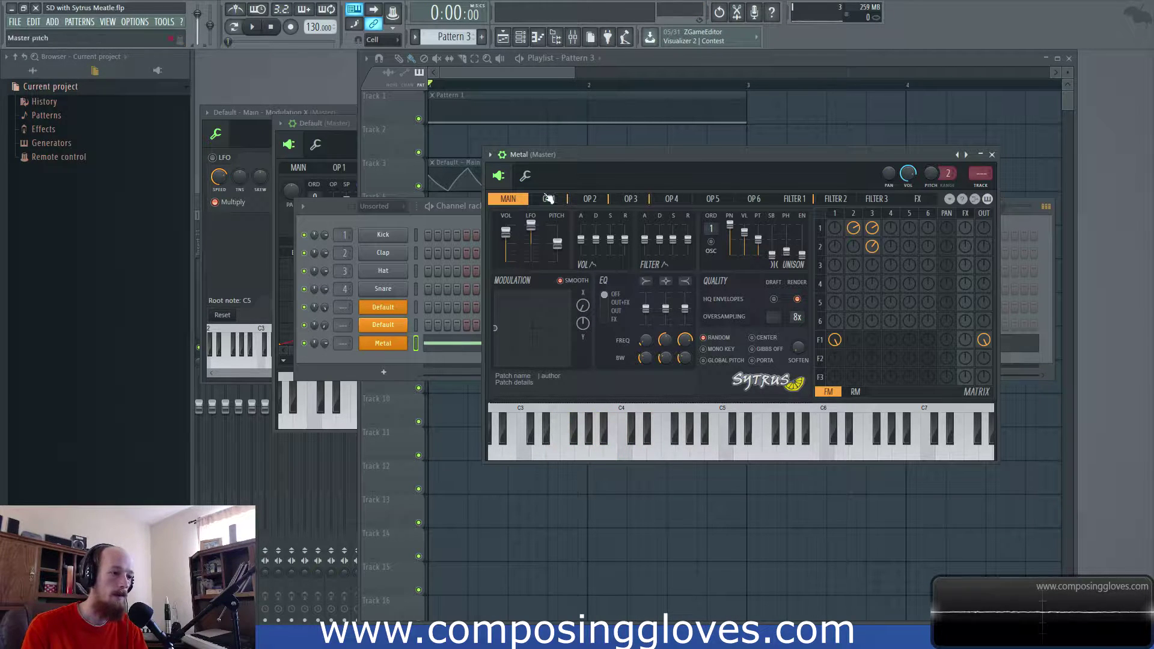
{"action": "left_click", "coordinate": [546, 199]}
{"action": "left_click", "coordinate": [523, 202]}
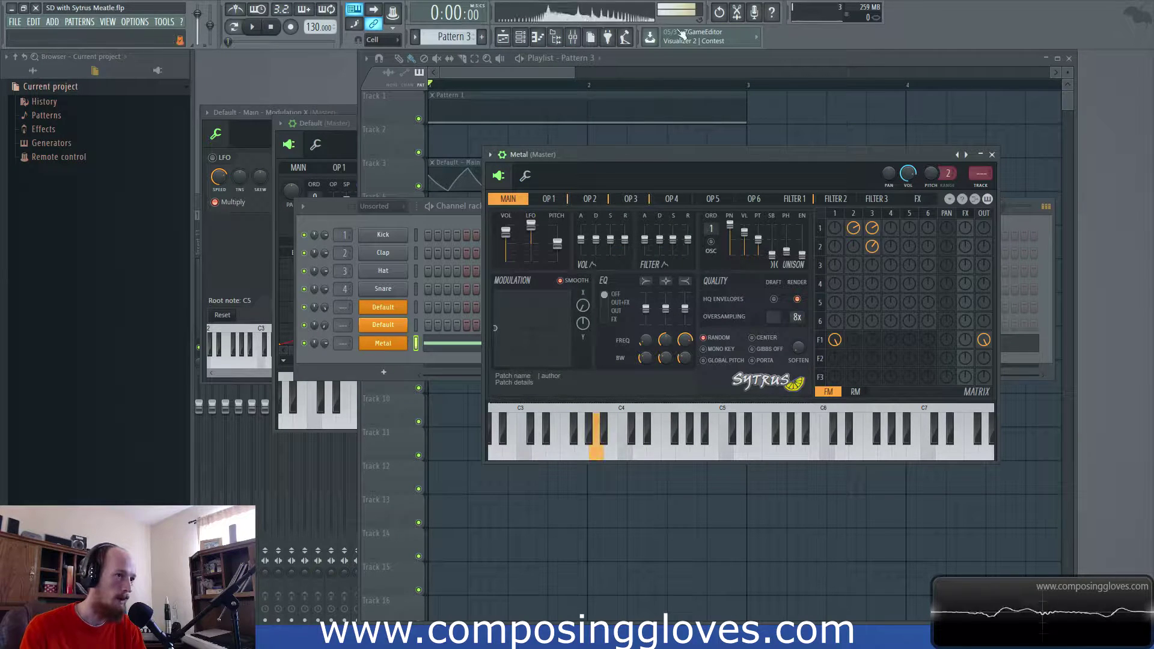
{"action": "left_click", "coordinate": [556, 198]}
{"action": "left_click", "coordinate": [509, 198]}
Shape operator 1's volume Mod X curve to start at zero, bend upward steeply, and reach full about a third across
{"action": "left_click", "coordinate": [548, 199]}
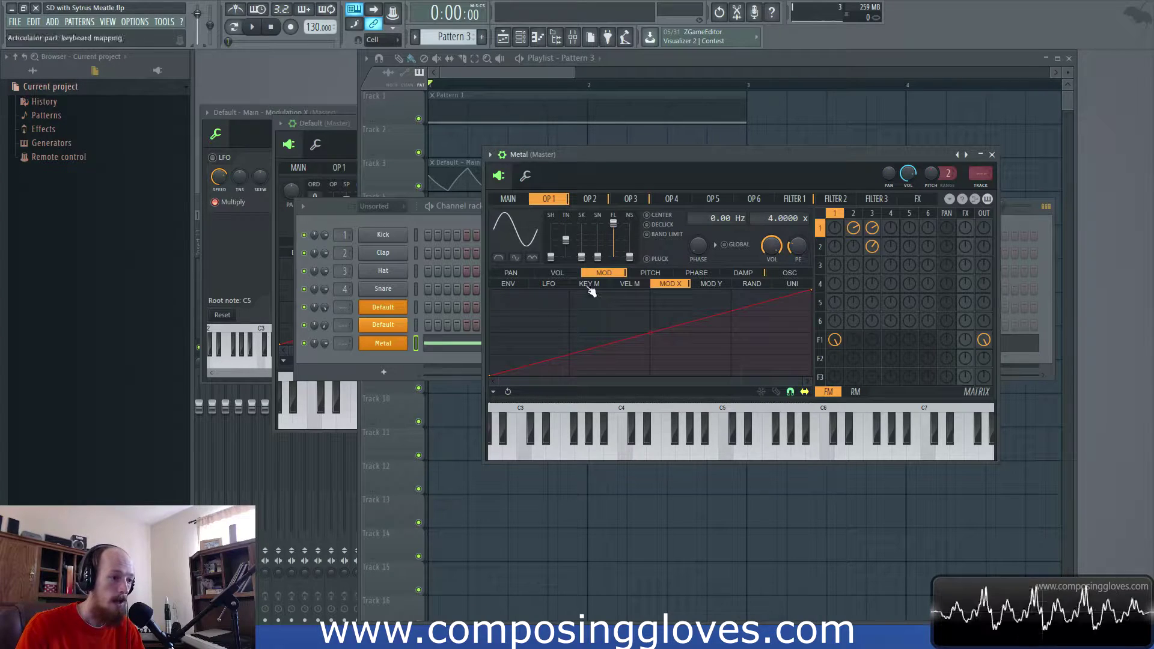
{"action": "left_click", "coordinate": [568, 274]}
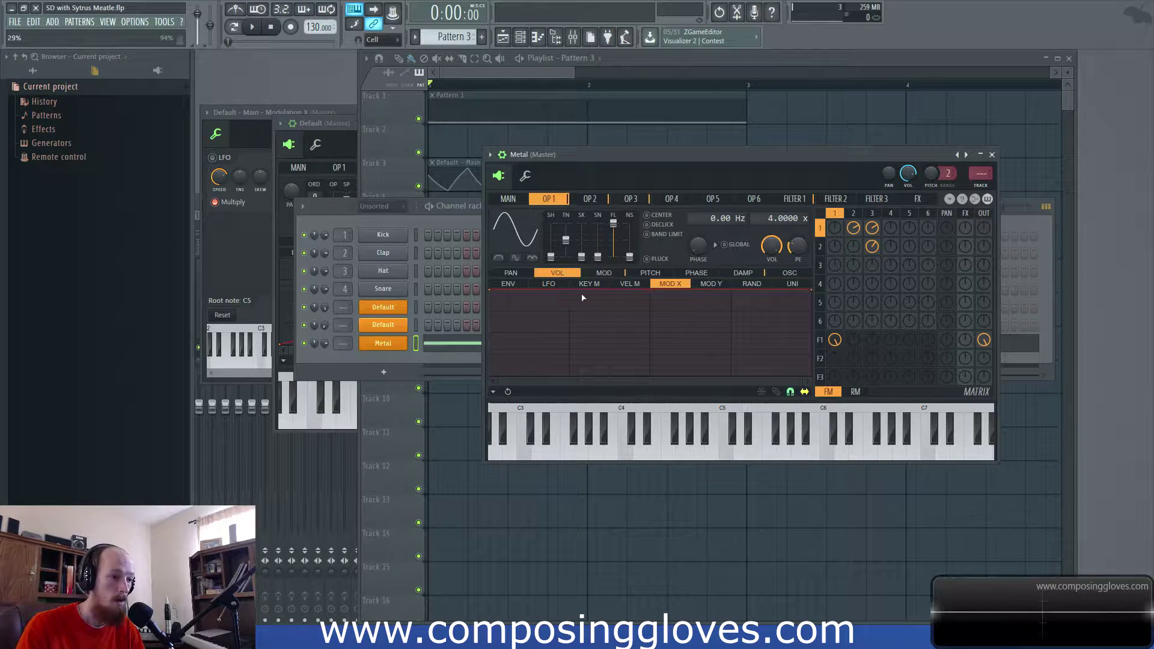
{"action": "left_click_drag", "start_coordinate": [488, 291], "coordinate": [490, 468]}
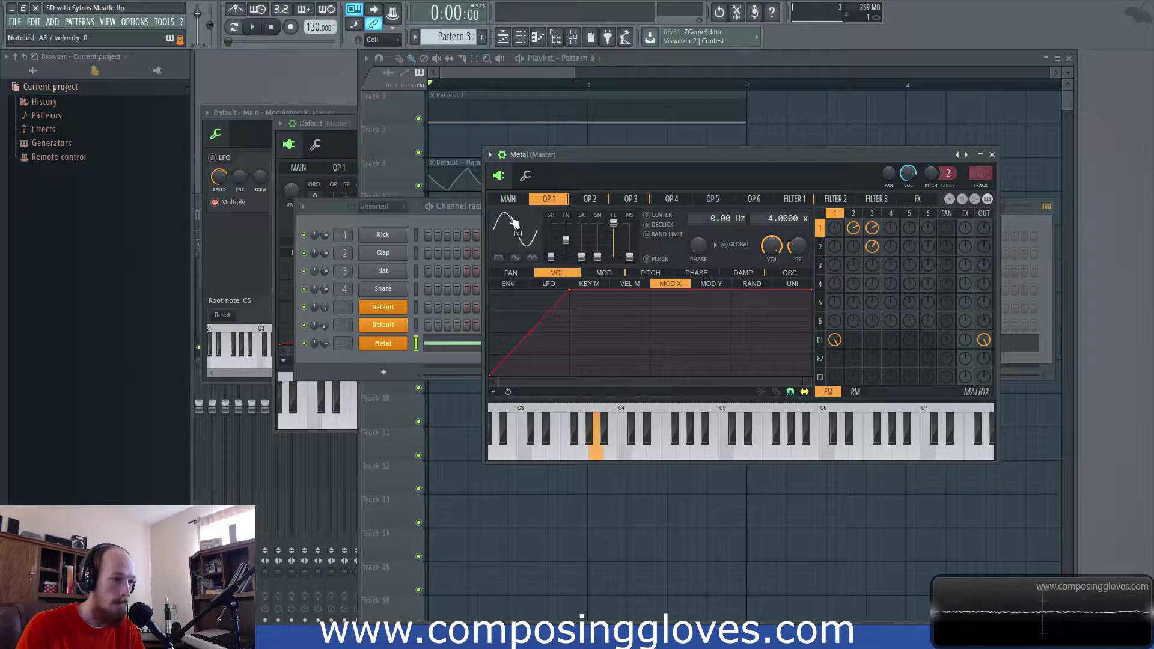
{"action": "left_click", "coordinate": [516, 199]}
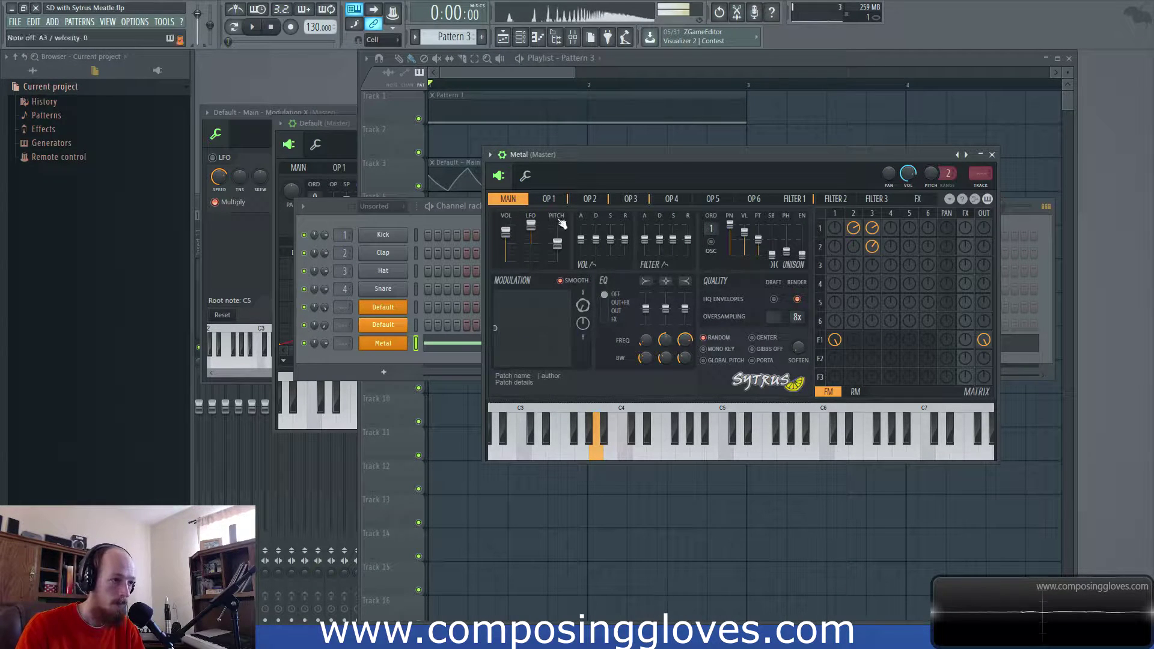
{"action": "left_click", "coordinate": [549, 199]}
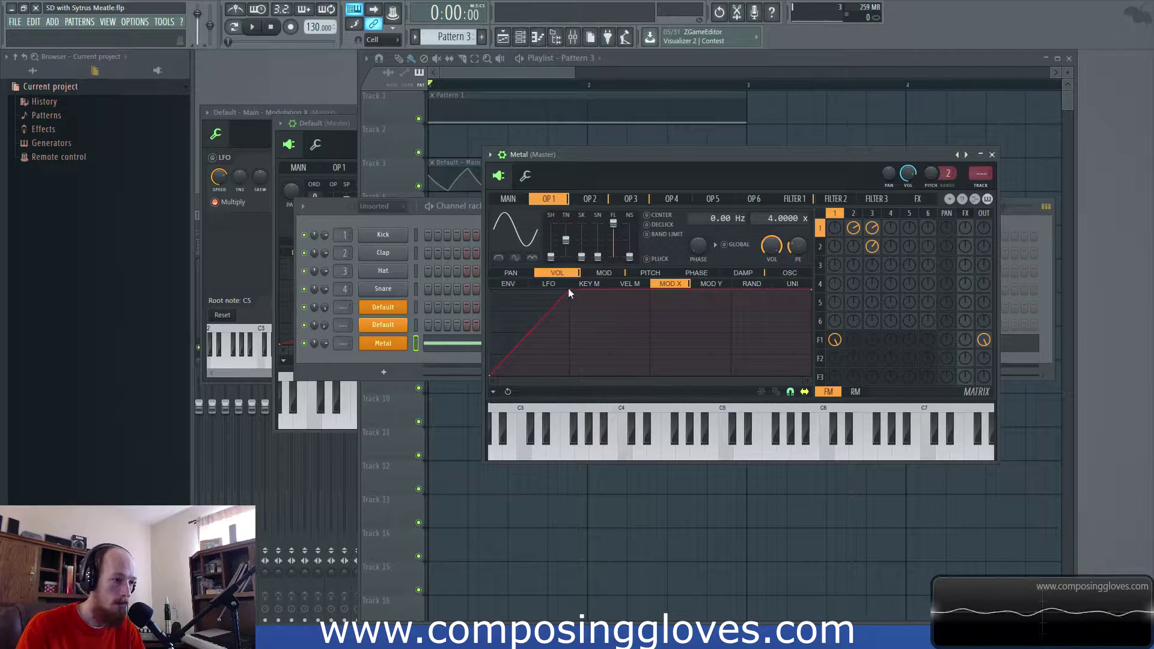
{"action": "left_click_drag", "start_coordinate": [575, 295], "coordinate": [594, 289]}
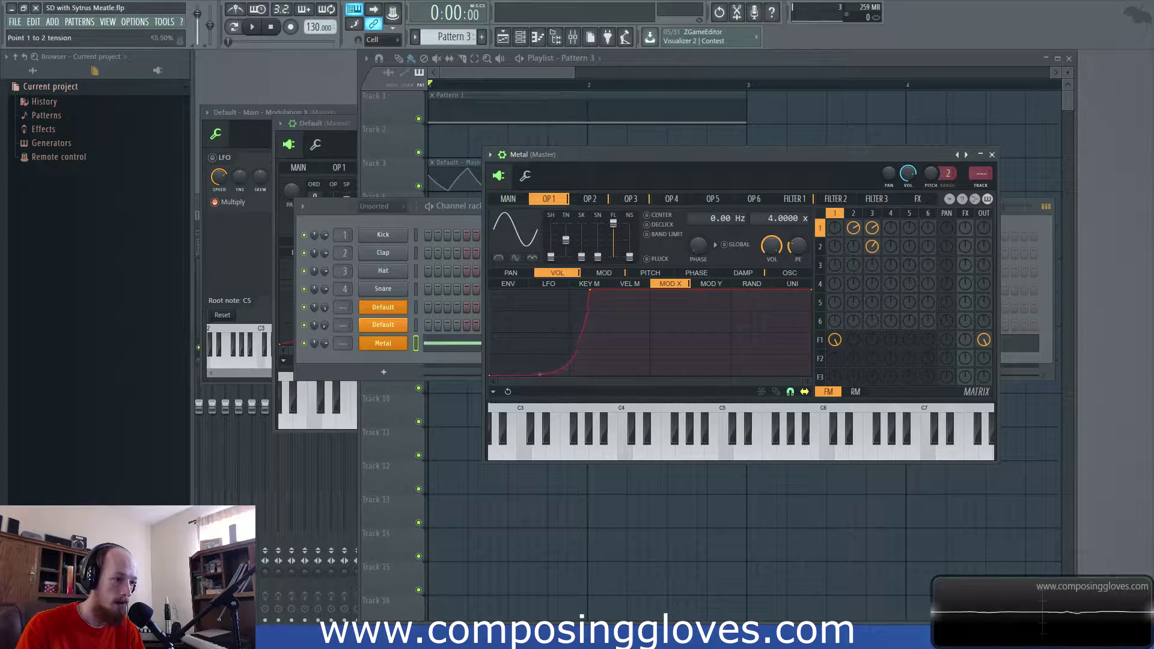
Sweep Modulation X to audition the volume curve and review operator 1's volume and modulation mappings
{"action": "left_click", "coordinate": [510, 200]}
{"action": "left_click_drag", "start_coordinate": [505, 328], "coordinate": [551, 329]}
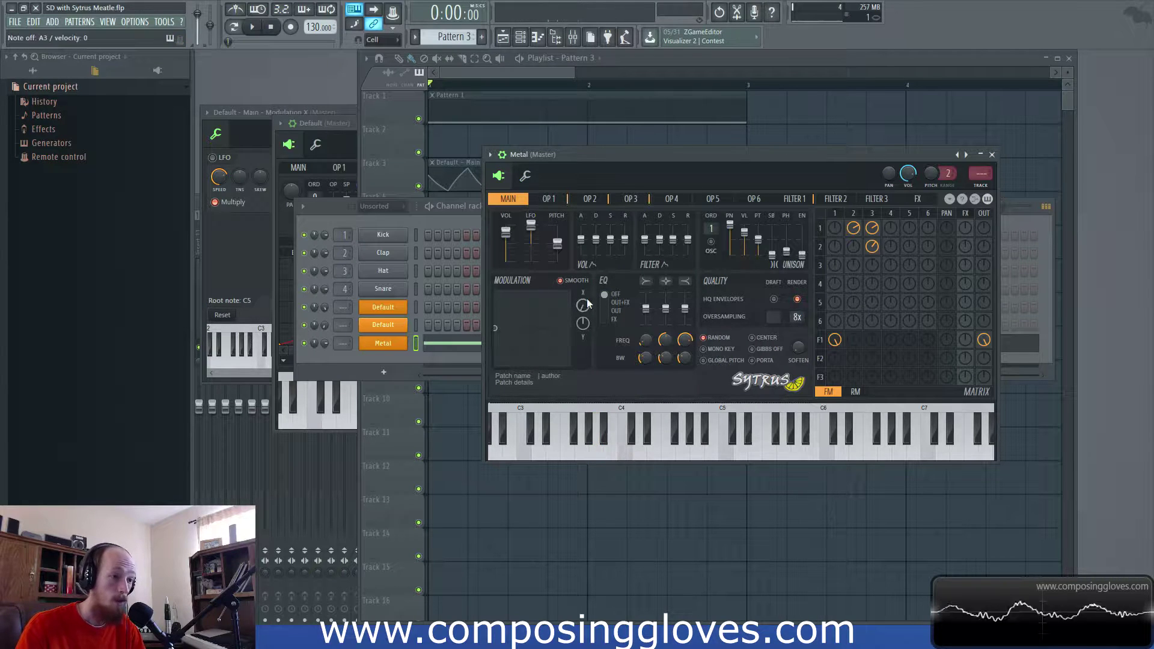
{"action": "left_click", "coordinate": [550, 200]}
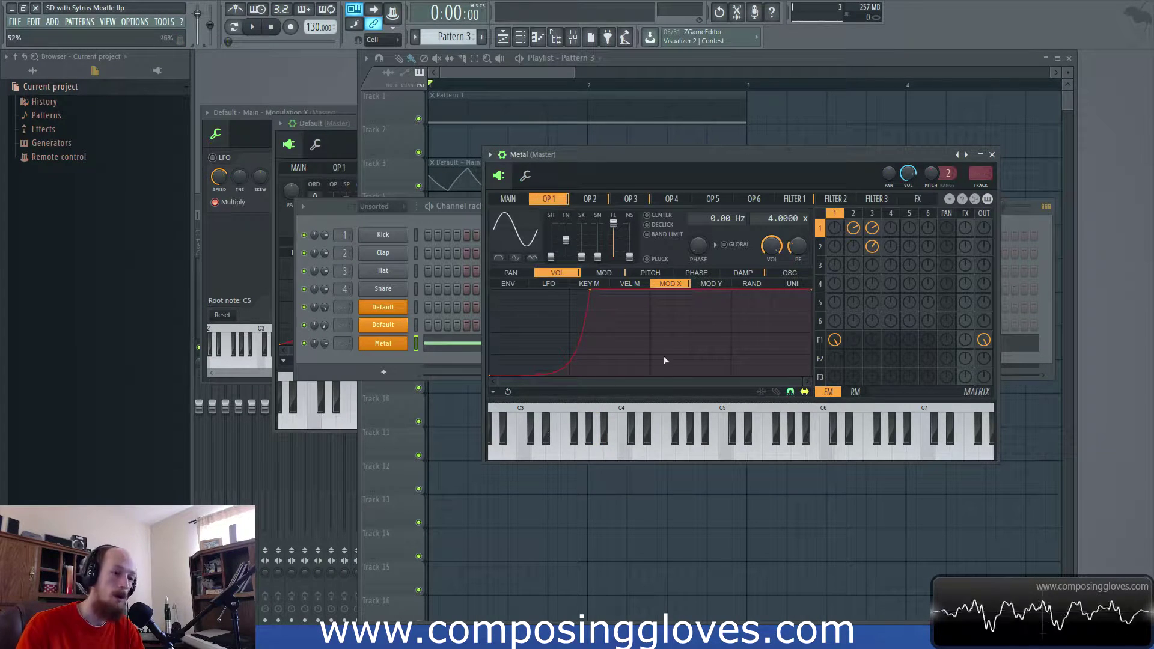
{"action": "left_click", "coordinate": [605, 273]}
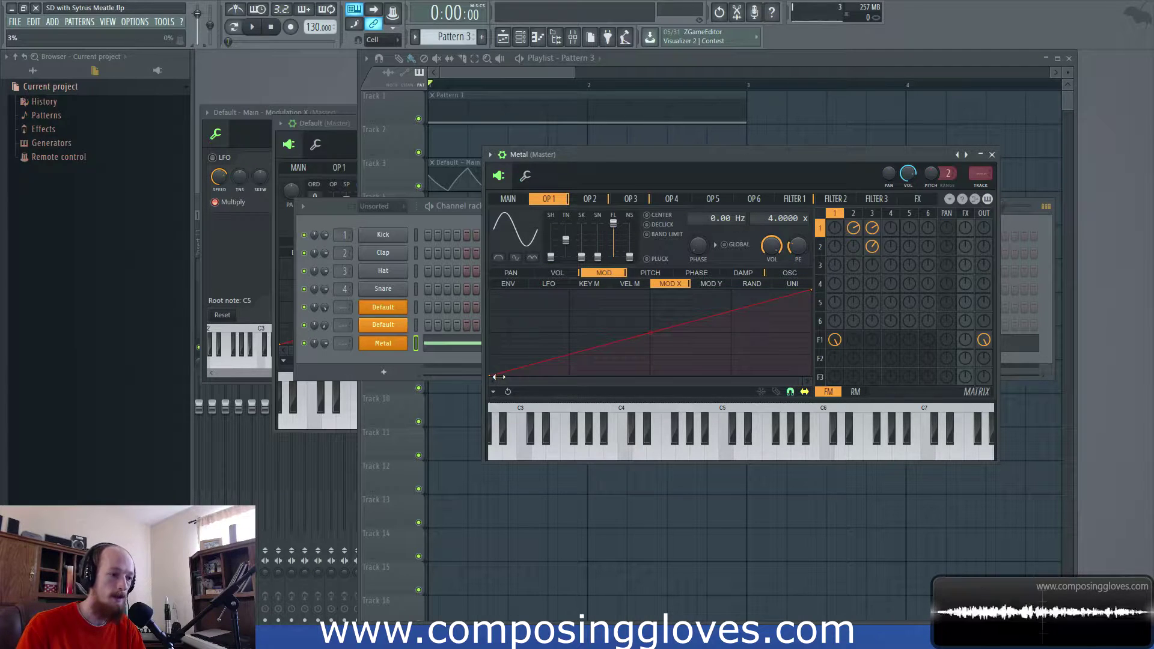
Send filter 1's output to the effects section and turn on the reverb
{"action": "left_click", "coordinate": [821, 339]}
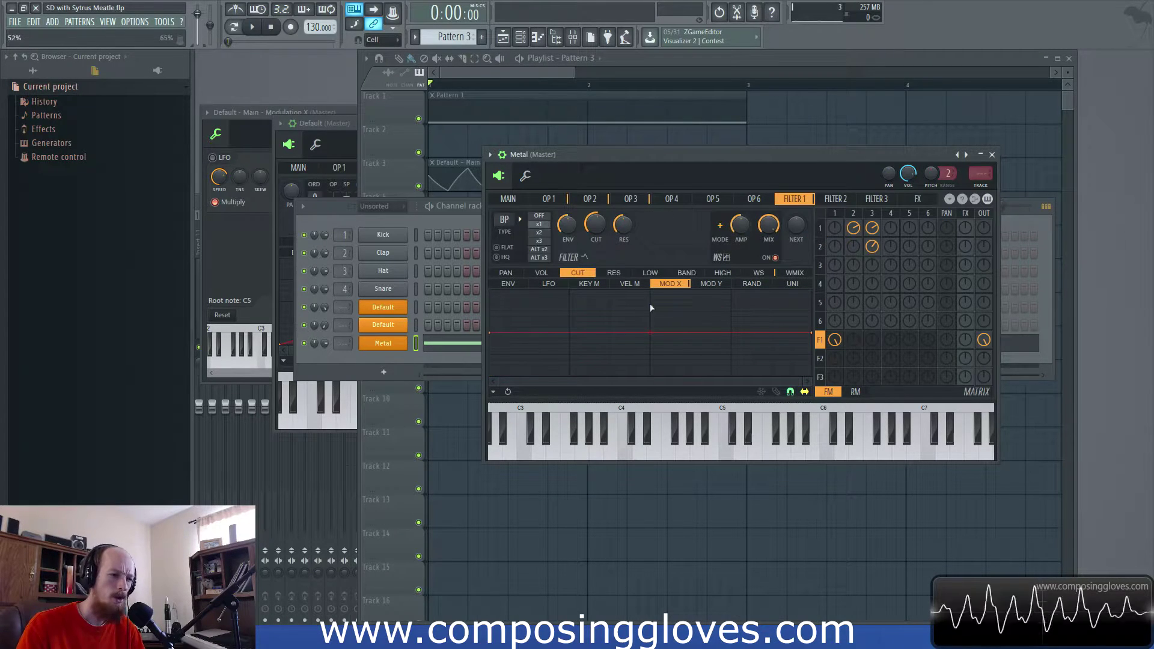
{"action": "left_click_drag", "start_coordinate": [966, 340], "coordinate": [969, 343]}
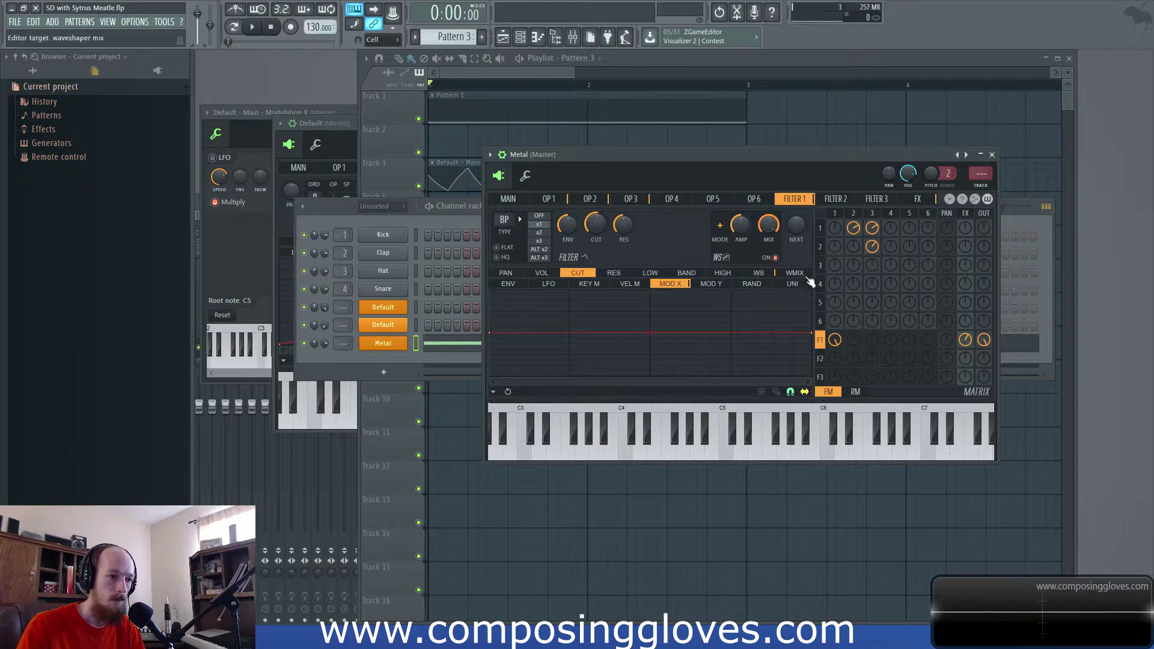
{"action": "left_click", "coordinate": [918, 199]}
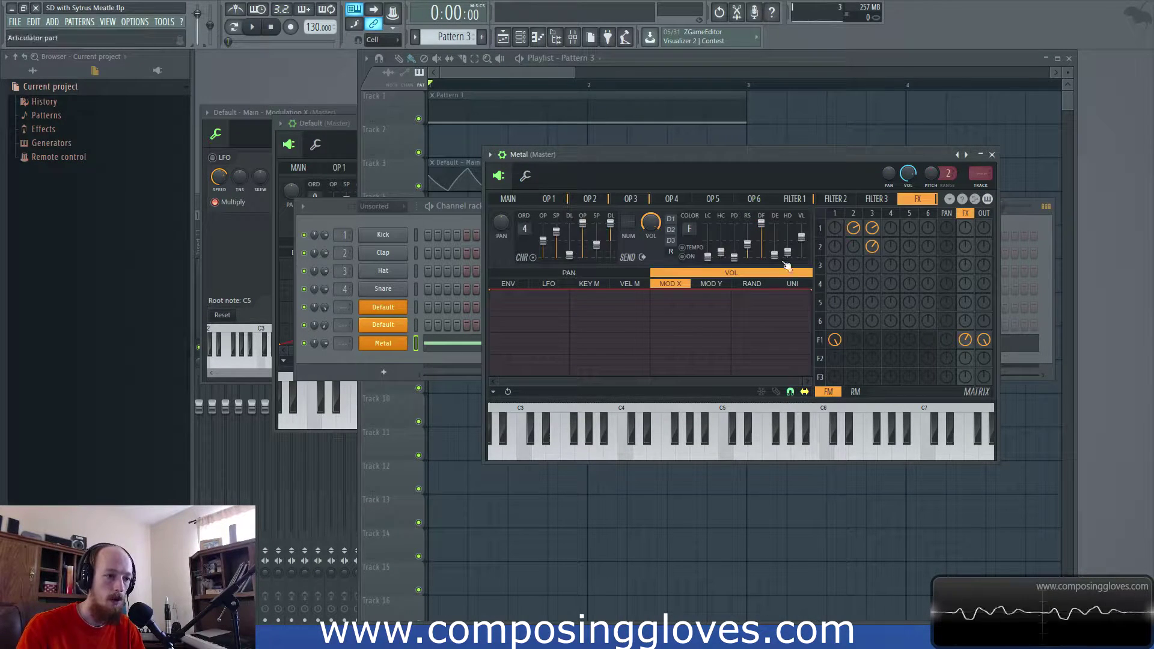
{"action": "left_click", "coordinate": [682, 257]}
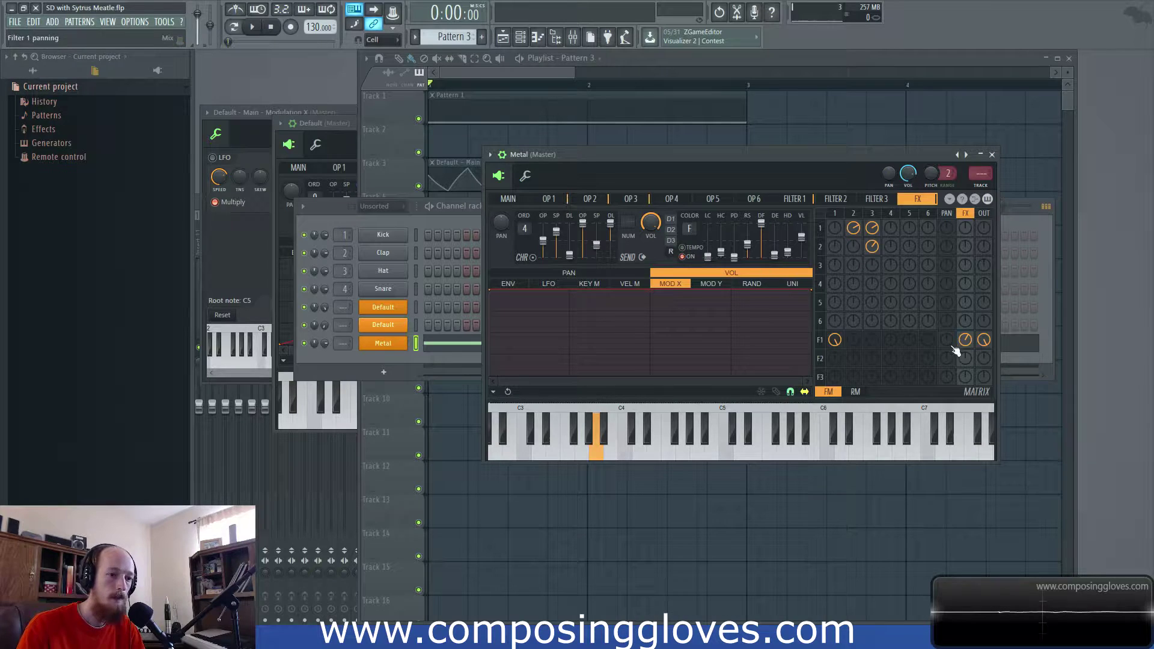
{"action": "left_click", "coordinate": [820, 341]}
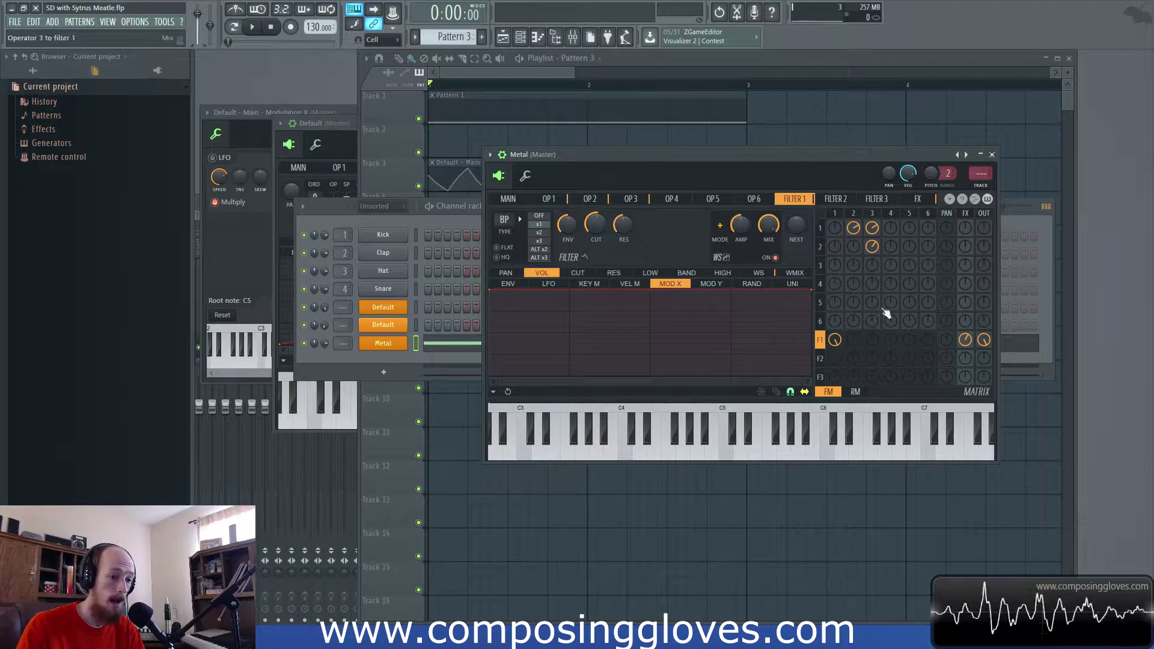
Set the unison order to 3 and sweep Modulation X to audition the patch, returning it to its minimum
{"action": "left_click", "coordinate": [506, 199]}
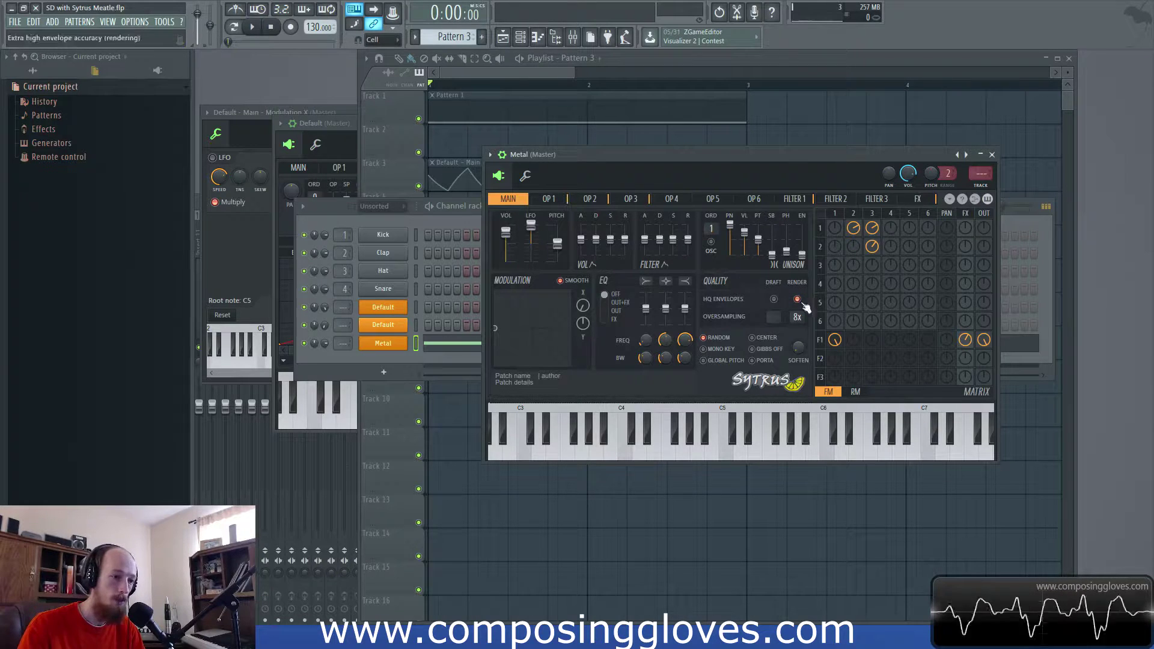
{"action": "left_click", "coordinate": [549, 200]}
{"action": "left_click", "coordinate": [508, 199]}
{"action": "left_click_drag", "start_coordinate": [711, 229], "coordinate": [711, 223]}
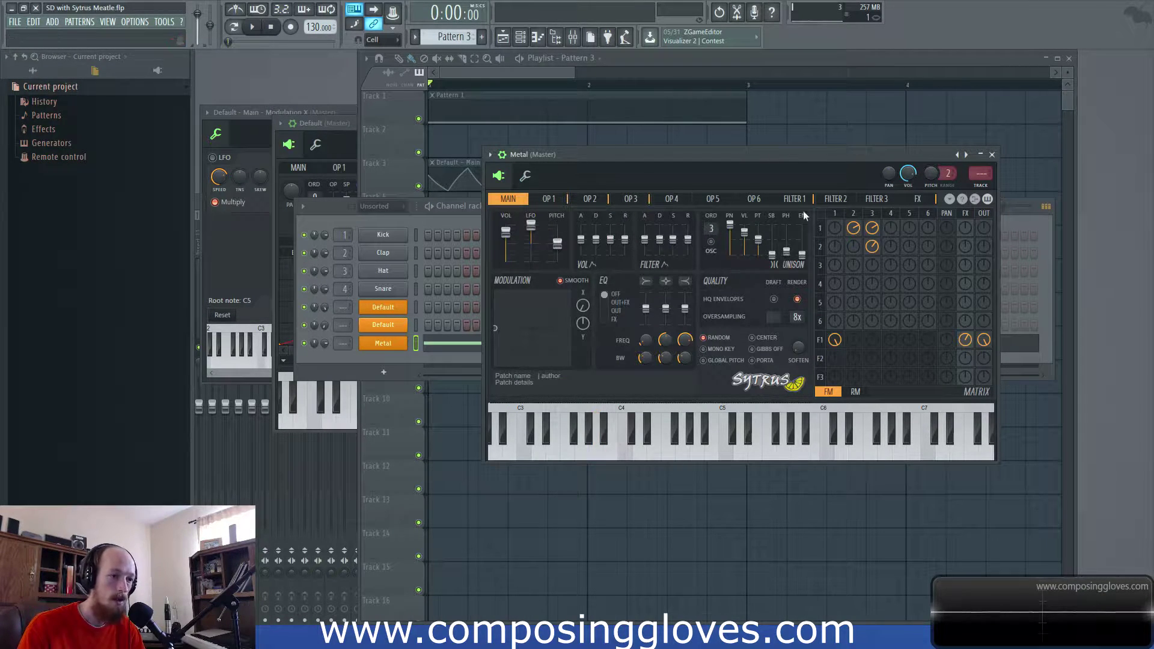
{"action": "left_click", "coordinate": [887, 200]}
{"action": "left_click", "coordinate": [911, 200]}
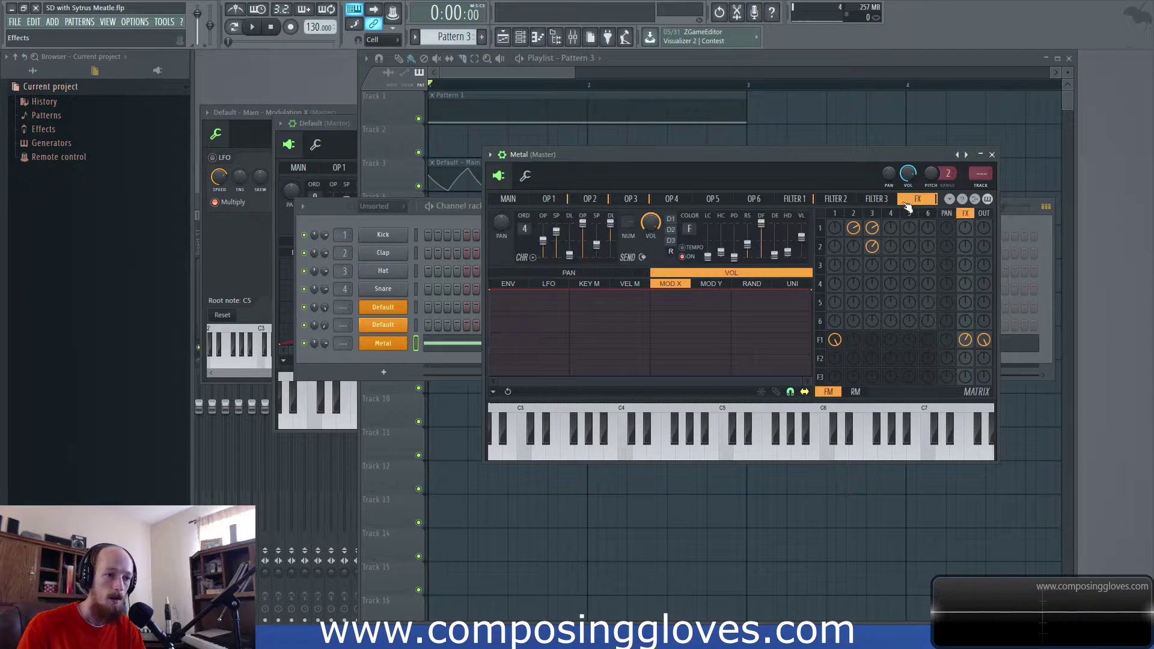
{"action": "left_click", "coordinate": [508, 200]}
{"action": "left_click_drag", "start_coordinate": [583, 307], "coordinate": [583, 308]}
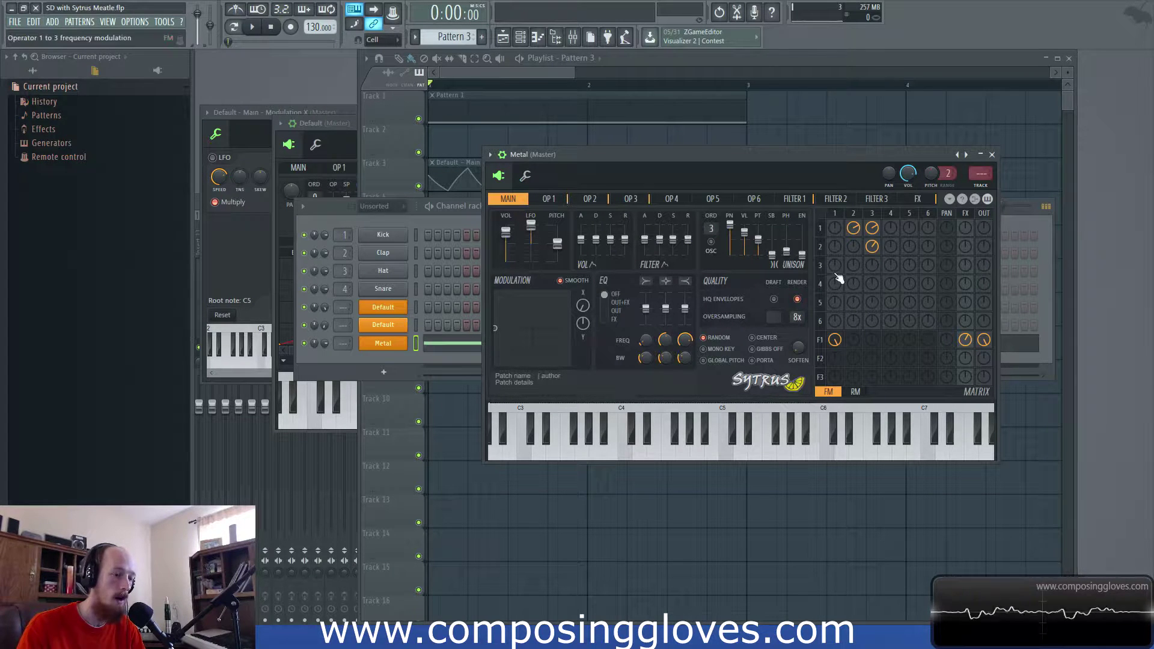
Create an automation clip for the Metal channel's Modulation X control
{"action": "left_click", "coordinate": [395, 356]}
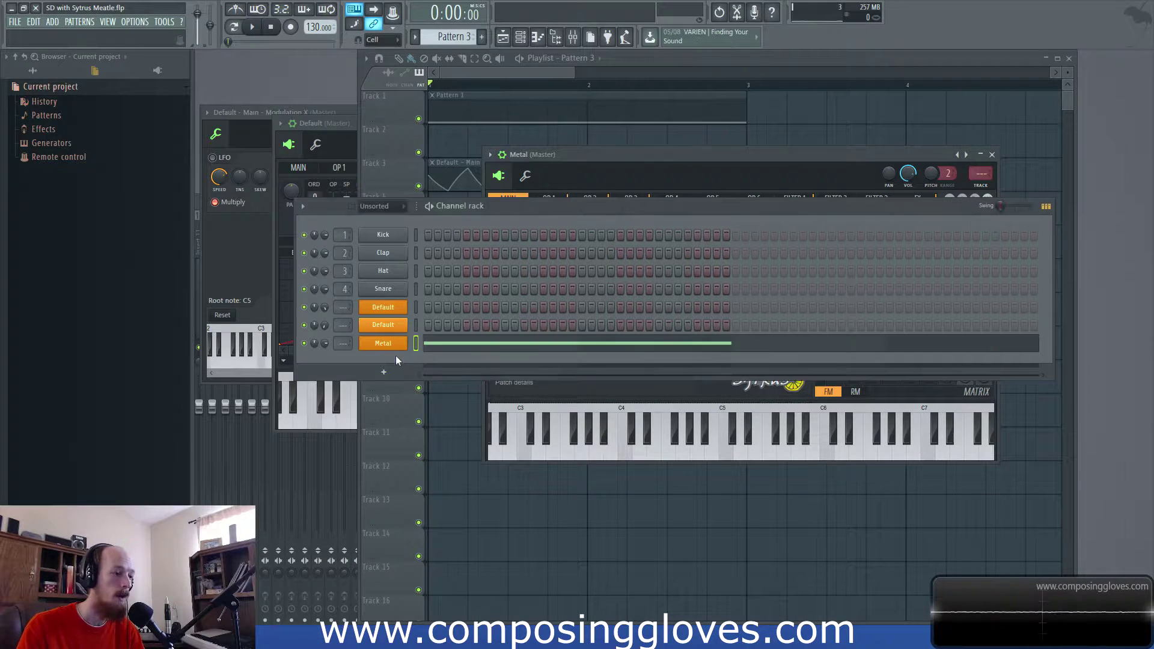
{"action": "left_click", "coordinate": [467, 93]}
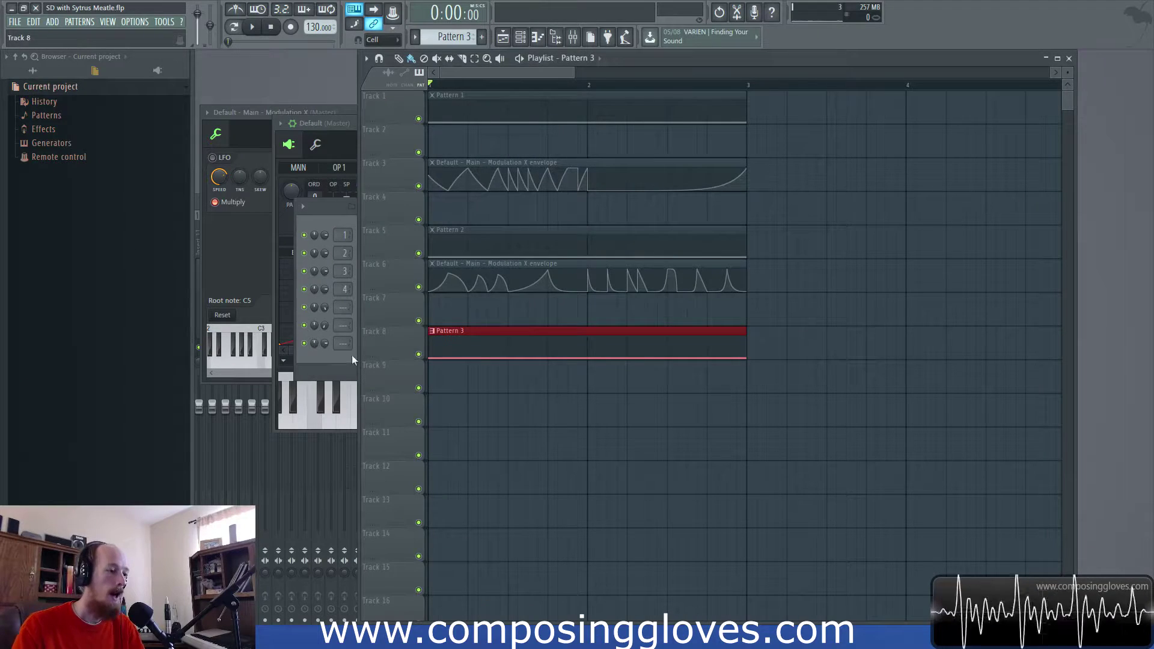
{"action": "left_click", "coordinate": [335, 359]}
{"action": "left_click", "coordinate": [395, 349]}
{"action": "right_click", "coordinate": [589, 312]}
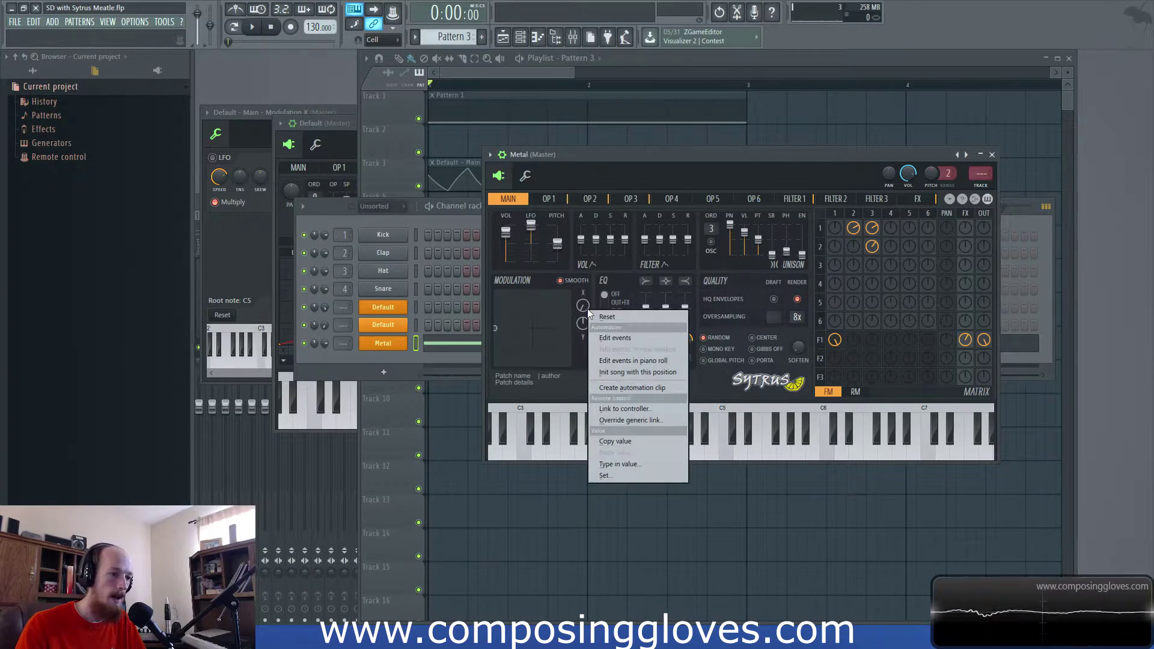
{"action": "left_click", "coordinate": [658, 387]}
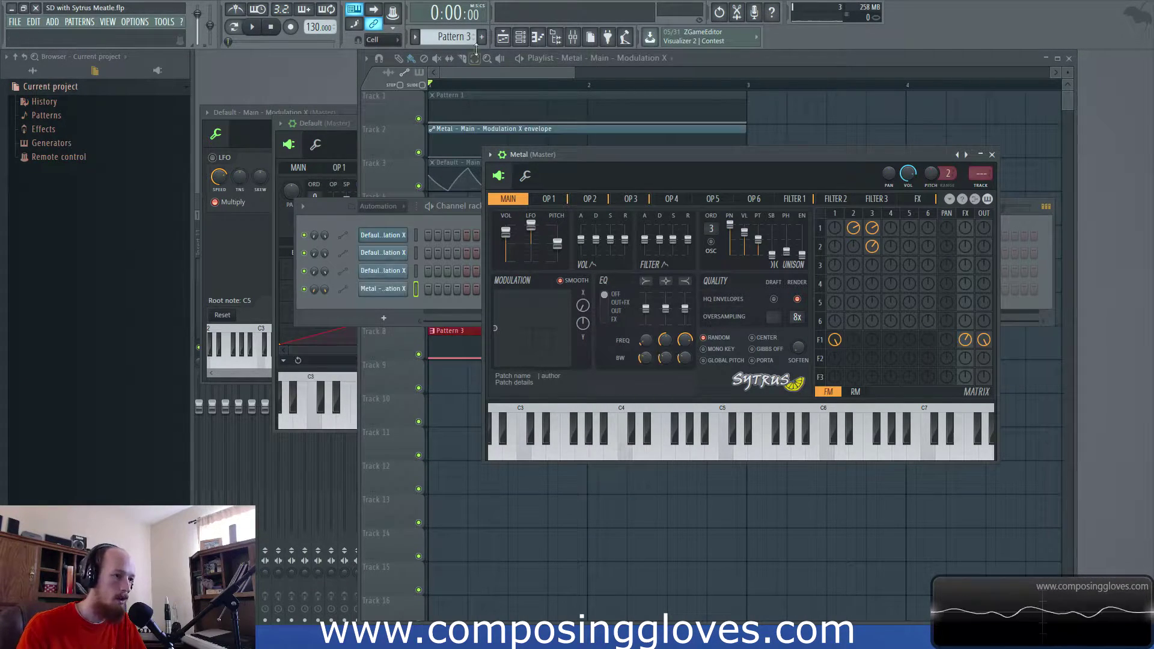
Move the Metal Modulation X envelope clip to Track 9, directly below the Pattern 3 clip
{"action": "left_click", "coordinate": [486, 77]}
{"action": "scroll", "coordinate": [453, 421], "scroll_direction": "up", "scroll_amount": 3}
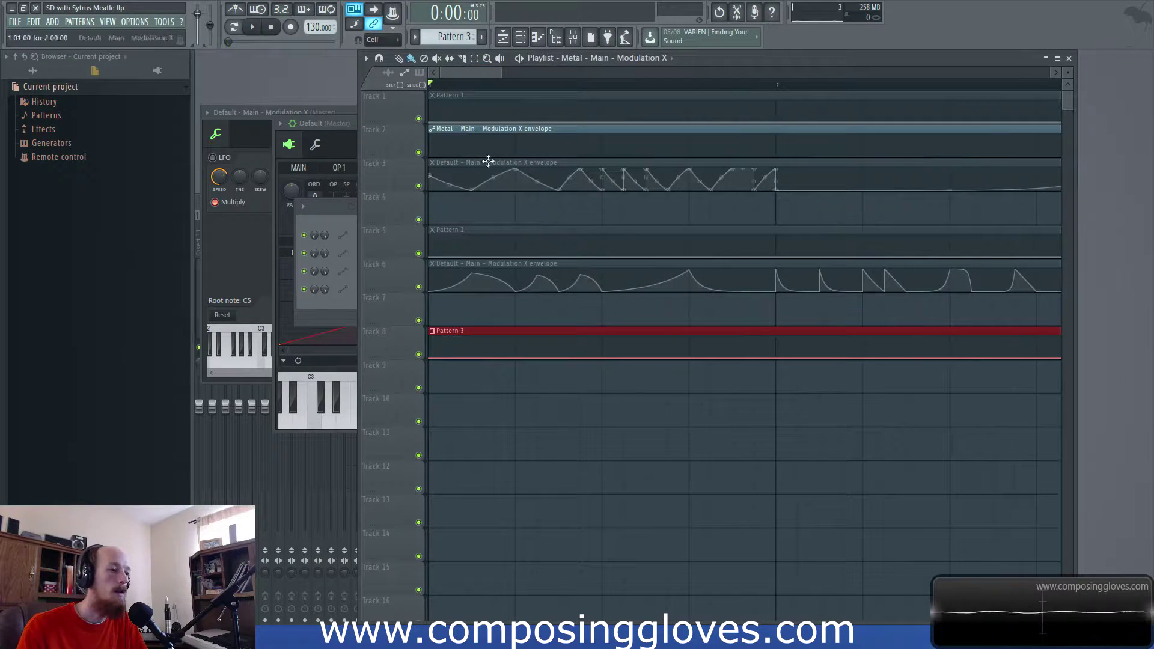
{"action": "left_click_drag", "start_coordinate": [502, 140], "coordinate": [502, 377]}
{"action": "scroll", "coordinate": [503, 377], "scroll_direction": "down", "scroll_amount": 2}
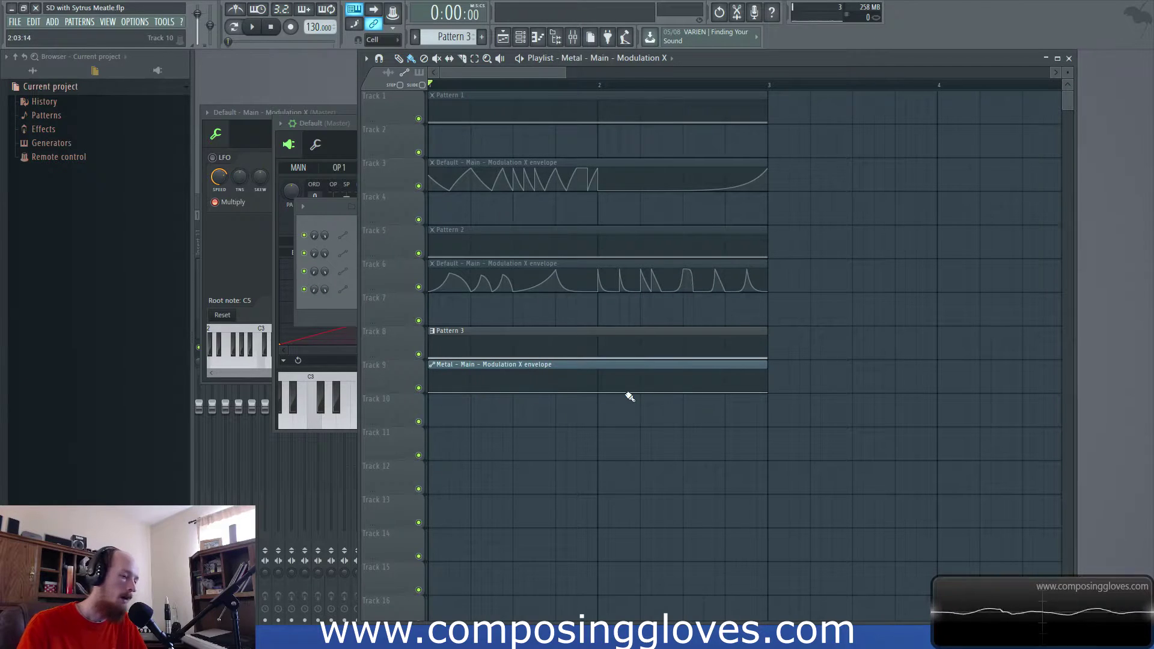
Draw two sharp spikes in the first beat of the Metal Modulation X envelope, returning to zero at beat 2
{"action": "right_click", "coordinate": [442, 384]}
{"action": "right_click", "coordinate": [448, 383]}
{"action": "right_click", "coordinate": [461, 372]}
{"action": "right_click", "coordinate": [472, 392]}
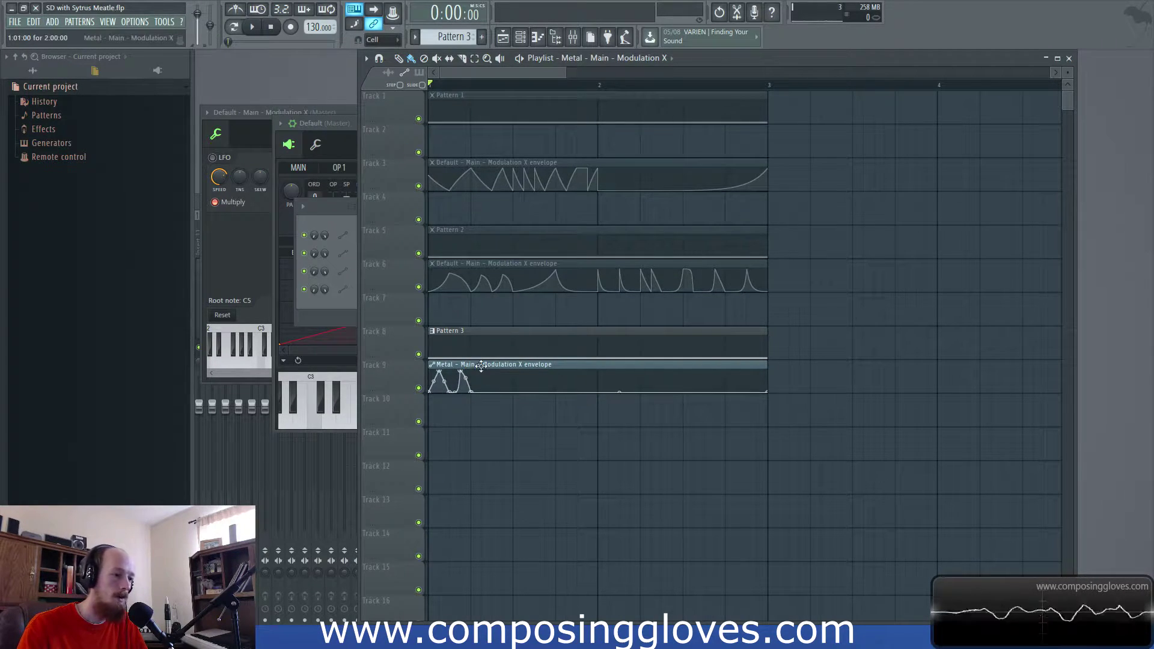
Overlay the Metal Modulation X clip on Pattern 3 in Track 8 and make that track several times taller
{"action": "left_click_drag", "start_coordinate": [480, 365], "coordinate": [473, 325]}
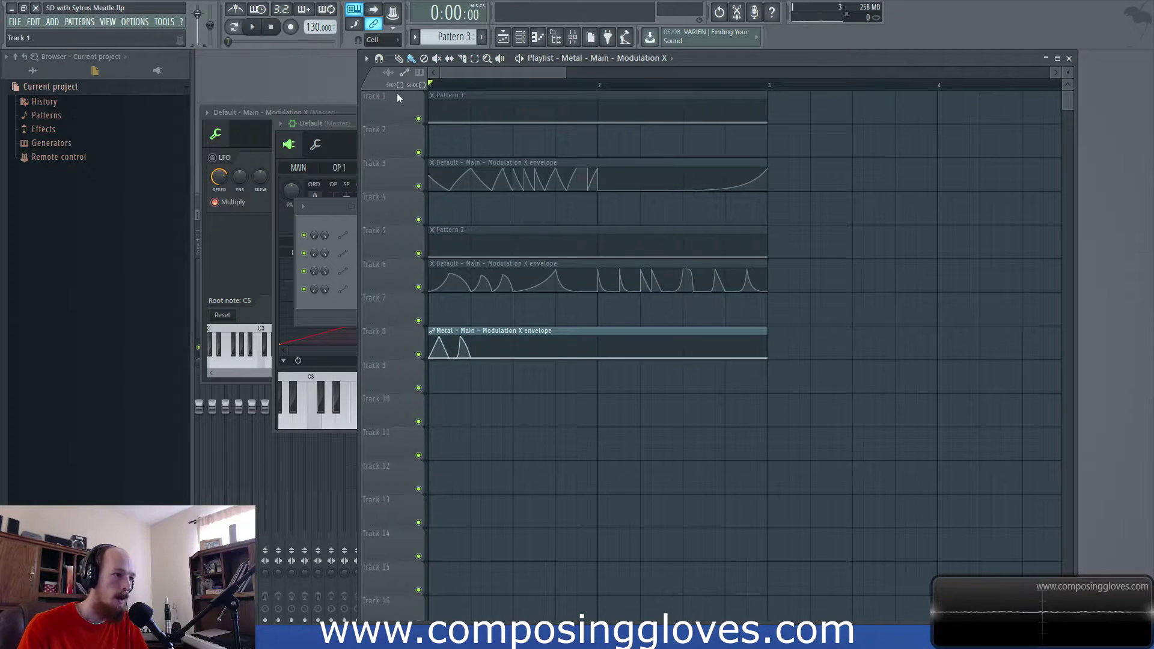
{"action": "left_click", "coordinate": [419, 73]}
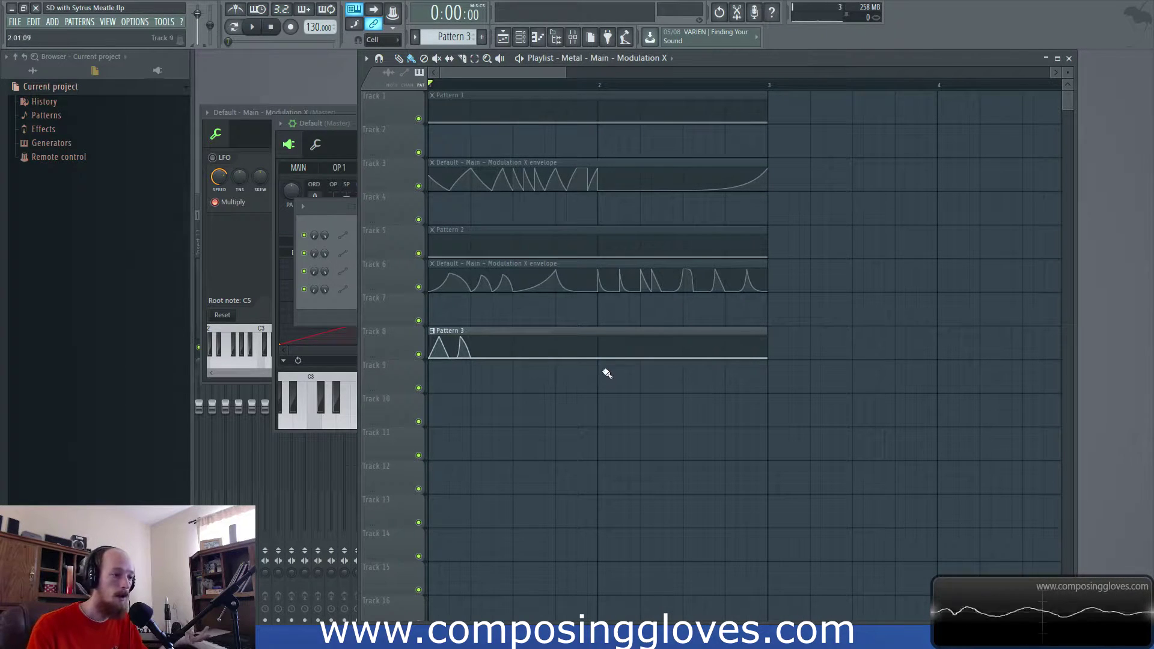
{"action": "left_click", "coordinate": [405, 73]}
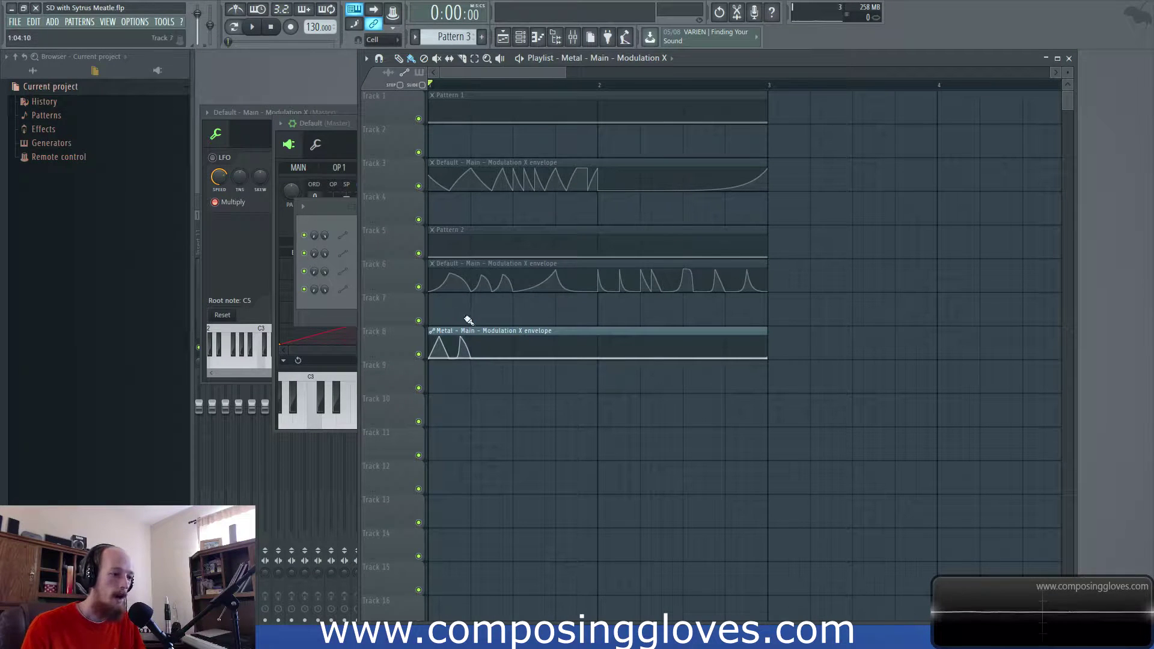
{"action": "left_click_drag", "start_coordinate": [381, 358], "coordinate": [403, 468]}
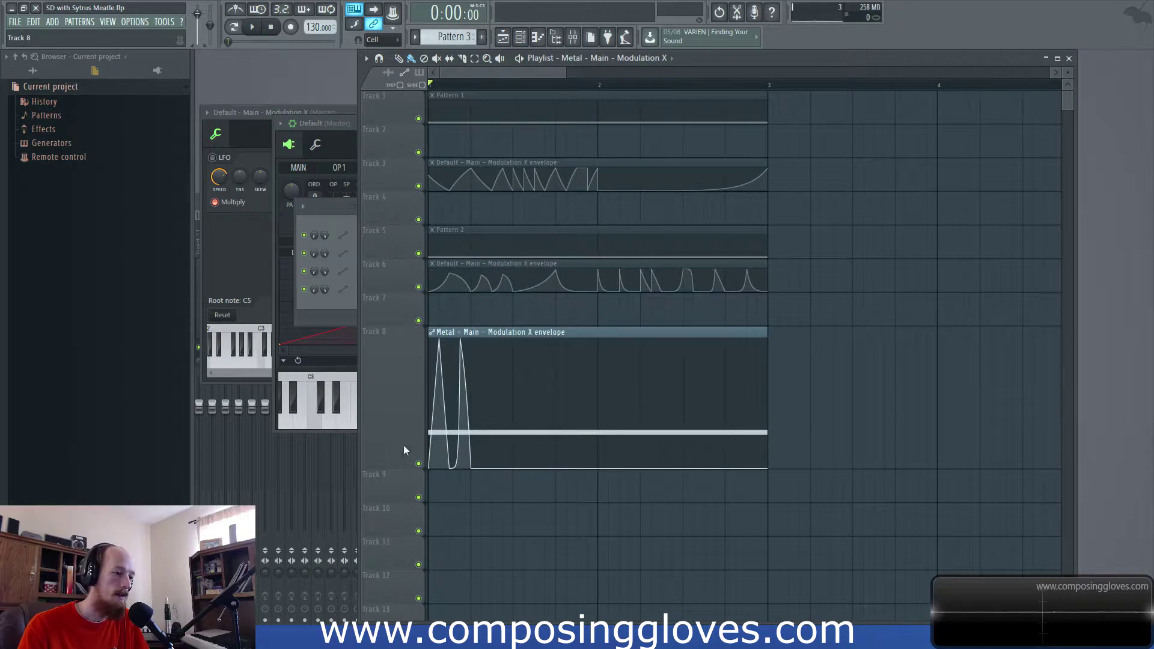
Add three tall spikes between beats 2 and 4 of bar 1 in the Metal envelope, ending at zero
{"action": "left_click_drag", "start_coordinate": [499, 444], "coordinate": [518, 469]}
{"action": "left_click_drag", "start_coordinate": [517, 388], "coordinate": [517, 358]}
{"action": "left_click_drag", "start_coordinate": [541, 412], "coordinate": [543, 482]}
{"action": "left_click_drag", "start_coordinate": [539, 388], "coordinate": [563, 483]}
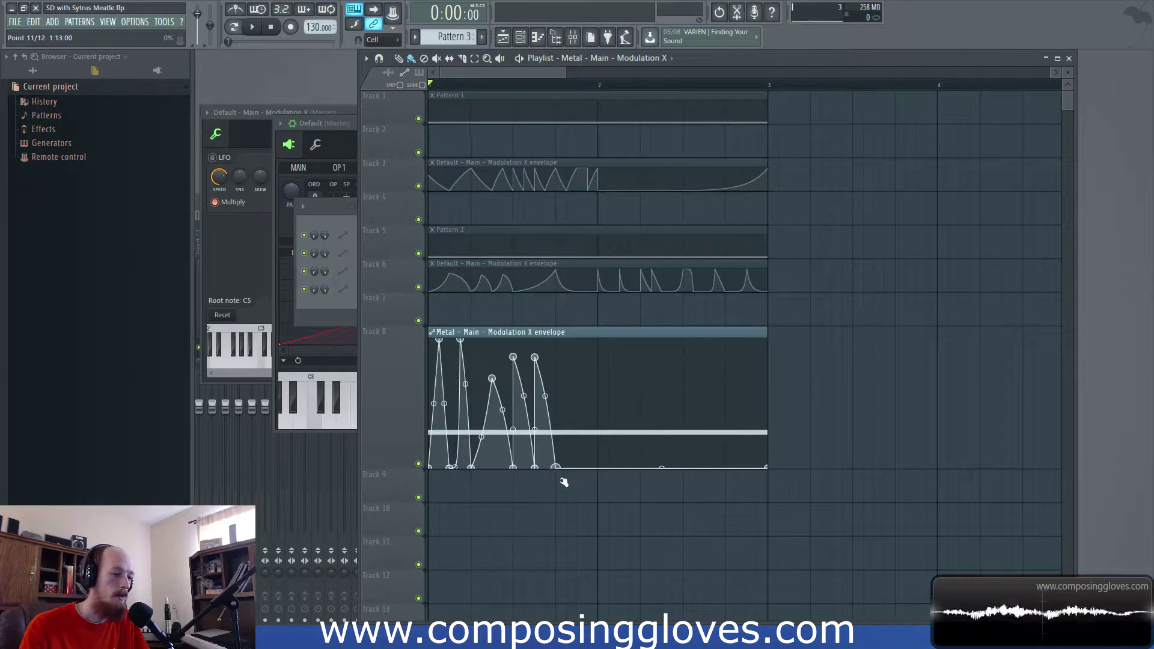
{"action": "scroll", "coordinate": [549, 390], "scroll_direction": "down", "scroll_amount": 3}
{"action": "key", "text": "super"}
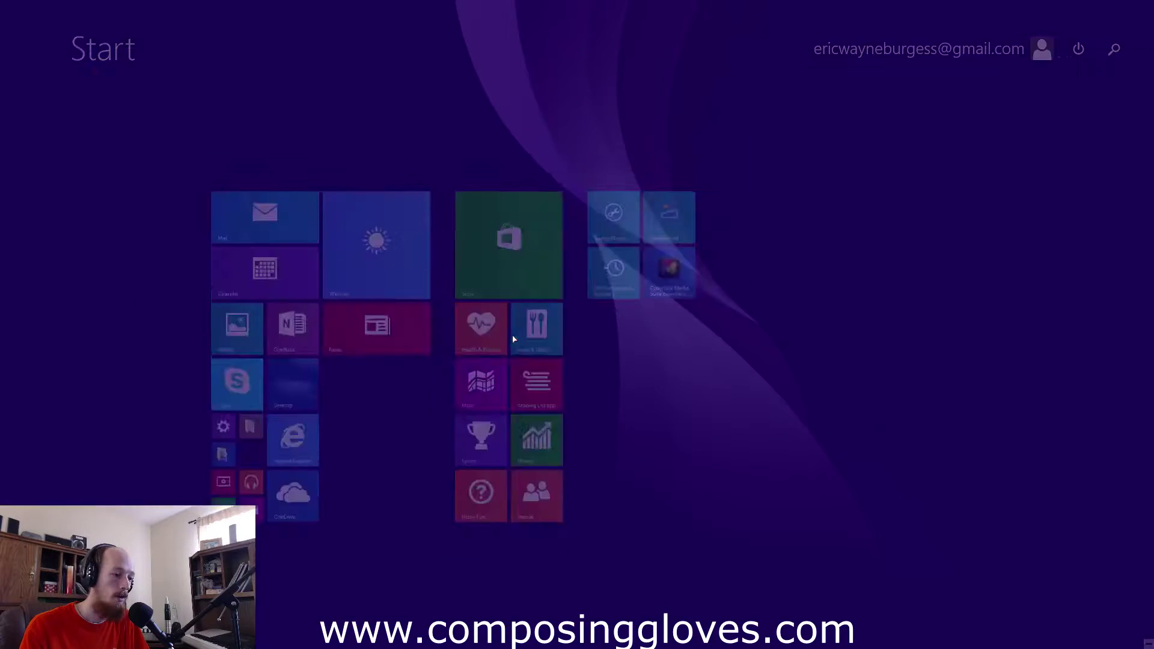
{"action": "key", "text": "super"}
Fill the rest of the Metal envelope through bar 2 with spikes of varying heights and play it back
{"action": "left_click_drag", "start_coordinate": [587, 344], "coordinate": [581, 371]}
{"action": "left_click_drag", "start_coordinate": [594, 322], "coordinate": [628, 388]}
{"action": "left_click_drag", "start_coordinate": [639, 318], "coordinate": [649, 392]}
{"action": "left_click_drag", "start_coordinate": [657, 283], "coordinate": [688, 377]}
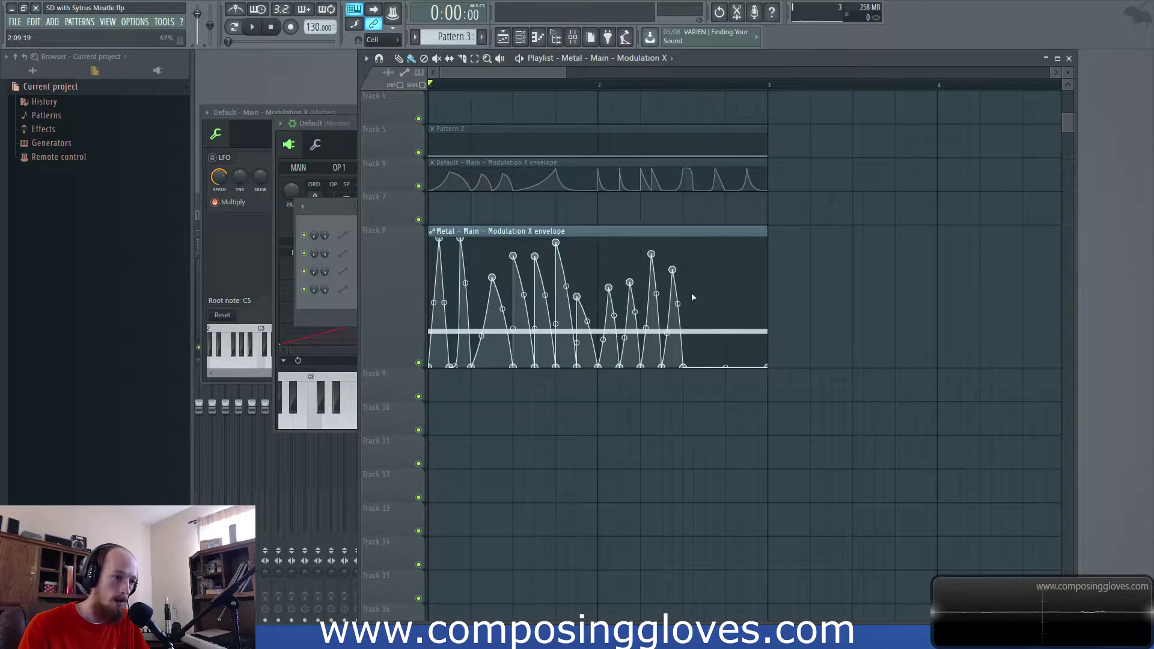
{"action": "left_click_drag", "start_coordinate": [715, 293], "coordinate": [727, 369]}
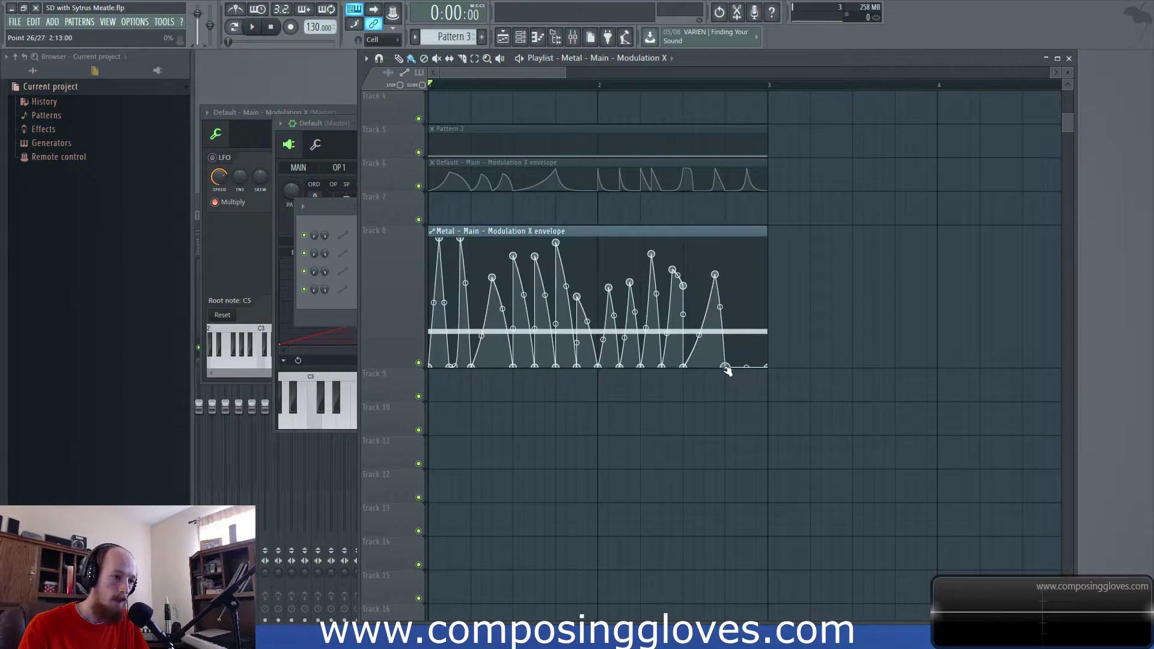
{"action": "left_click_drag", "start_coordinate": [752, 316], "coordinate": [747, 295]}
{"action": "key", "text": "space"}
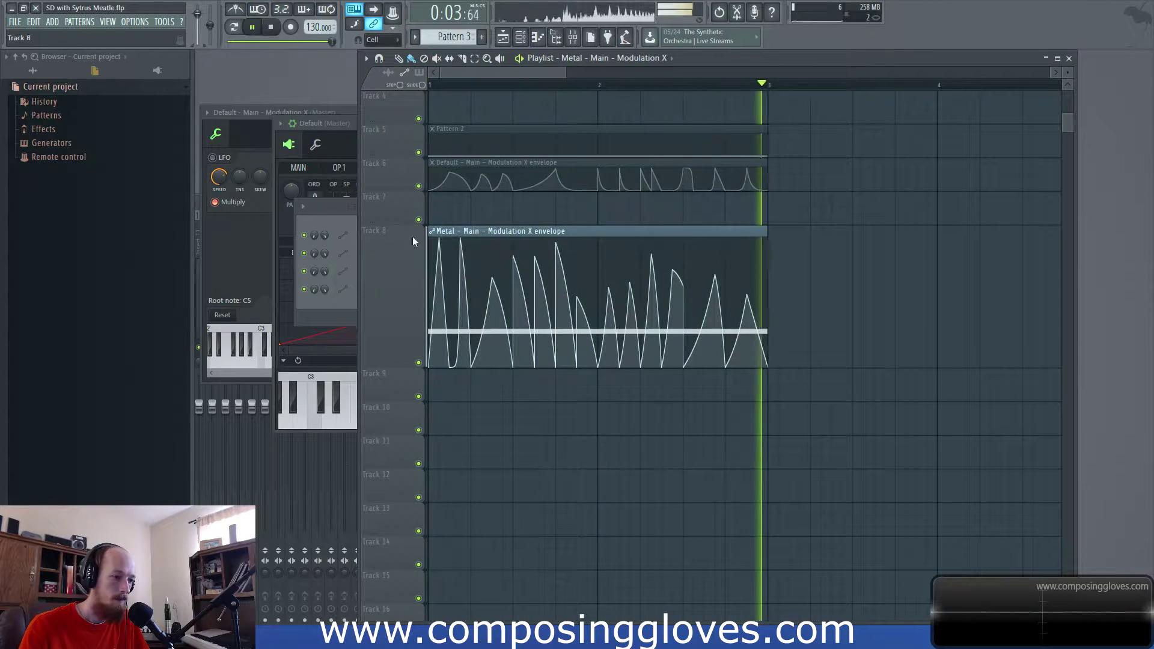
{"action": "key", "text": "space"}
Lower the Metal channel's sustained note to F4 in the piano roll and play the pattern
{"action": "left_click", "coordinate": [336, 292]}
{"action": "left_click", "coordinate": [384, 206]}
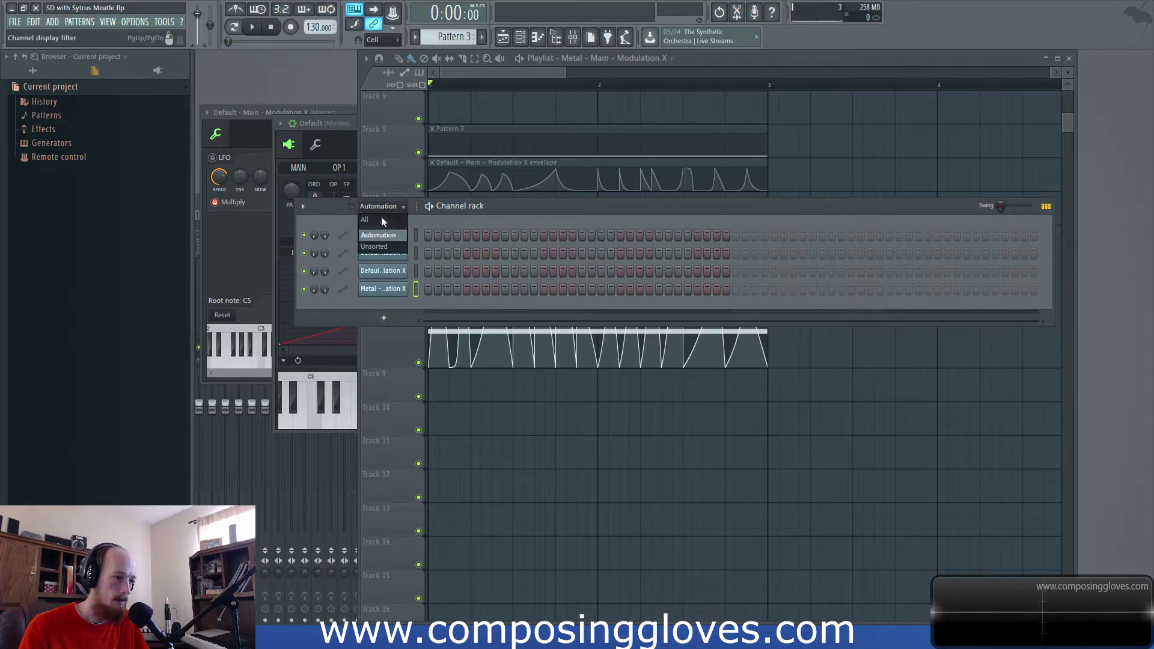
{"action": "left_click", "coordinate": [379, 248]}
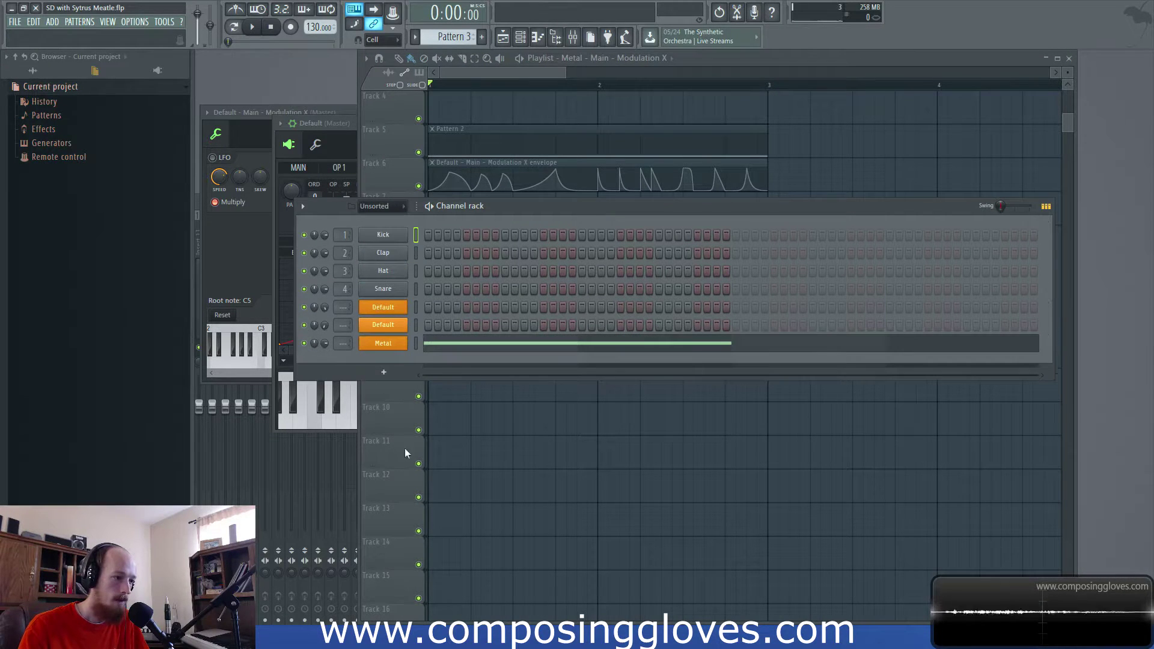
{"action": "left_click", "coordinate": [460, 349]}
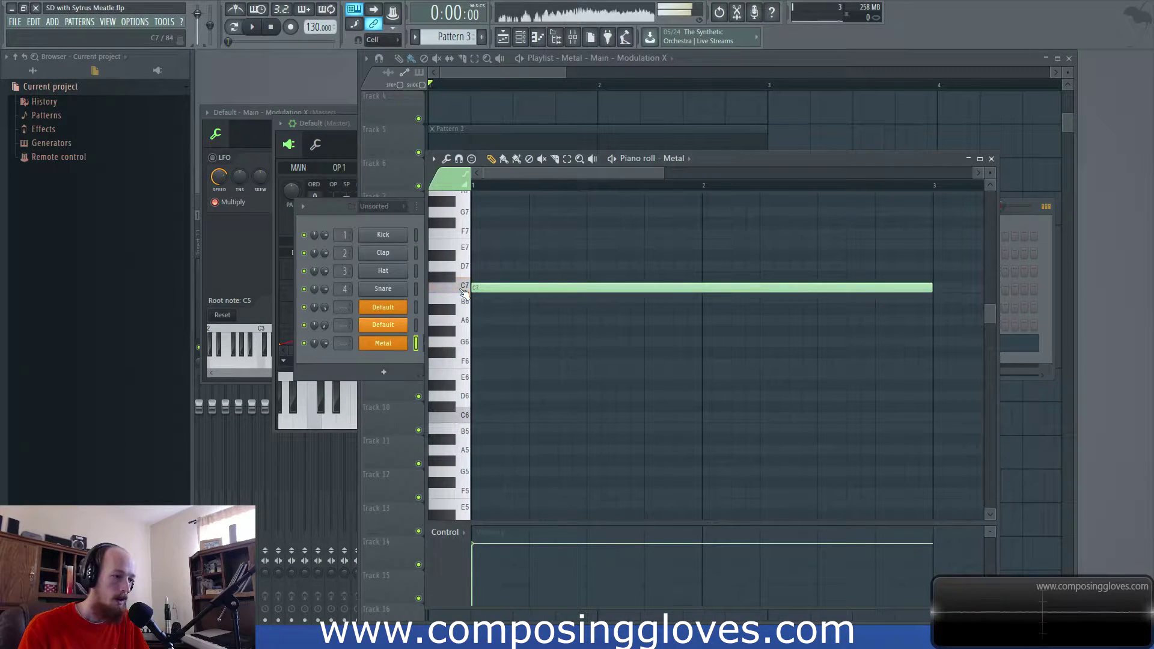
{"action": "left_click_drag", "start_coordinate": [490, 223], "coordinate": [469, 402]}
{"action": "key", "text": "space"}
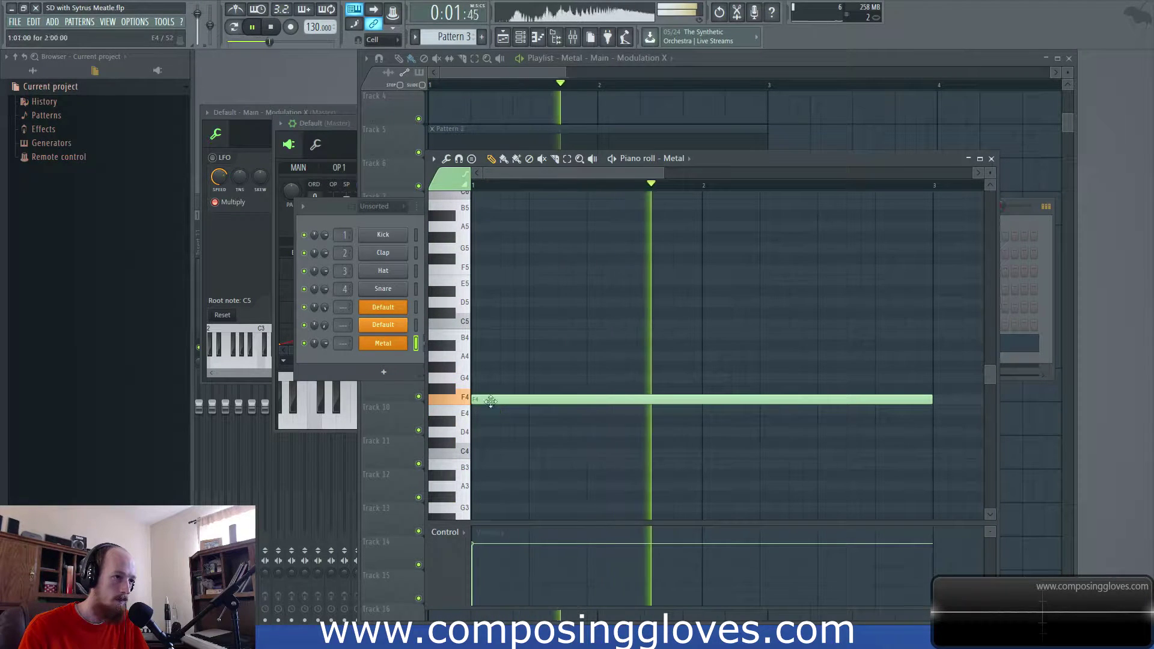
{"action": "scroll", "coordinate": [499, 403], "scroll_direction": "down", "scroll_amount": 1}
{"action": "scroll", "coordinate": [527, 365], "scroll_direction": "down", "scroll_amount": 2}
{"action": "key", "text": "space"}
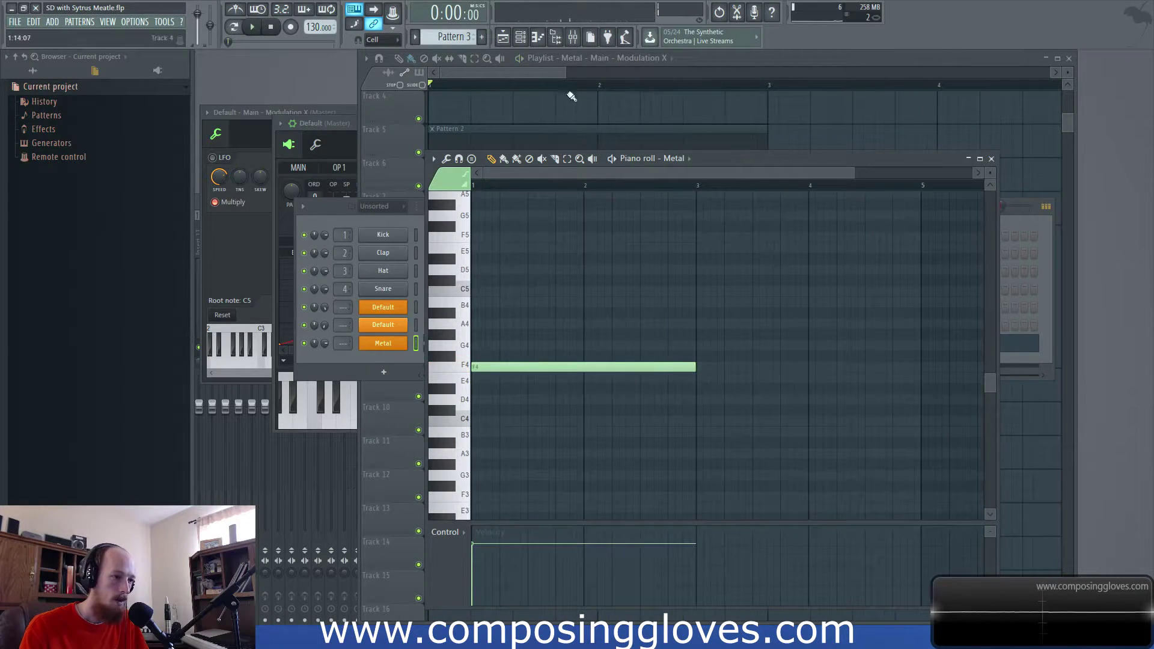
Delete the peaks just before and on beat 3 of bar 1 in the Metal envelope, plus beat 3's zero point
{"action": "left_click", "coordinate": [527, 76]}
{"action": "mouse_move", "coordinate": [507, 265]}
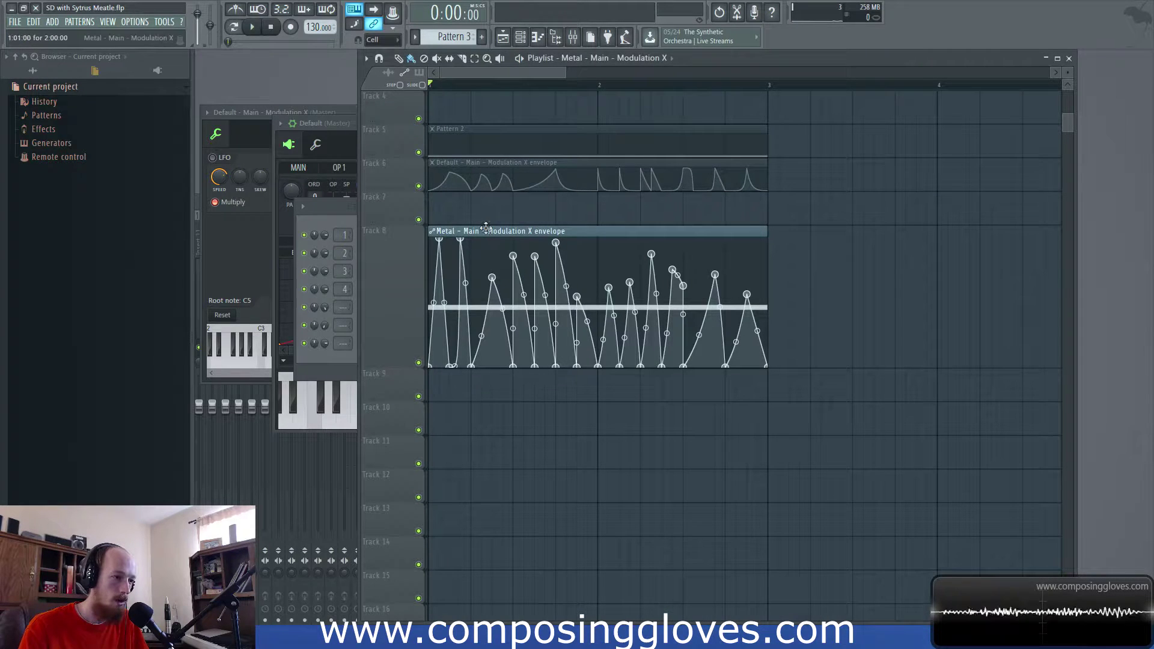
{"action": "right_click", "coordinate": [493, 286]}
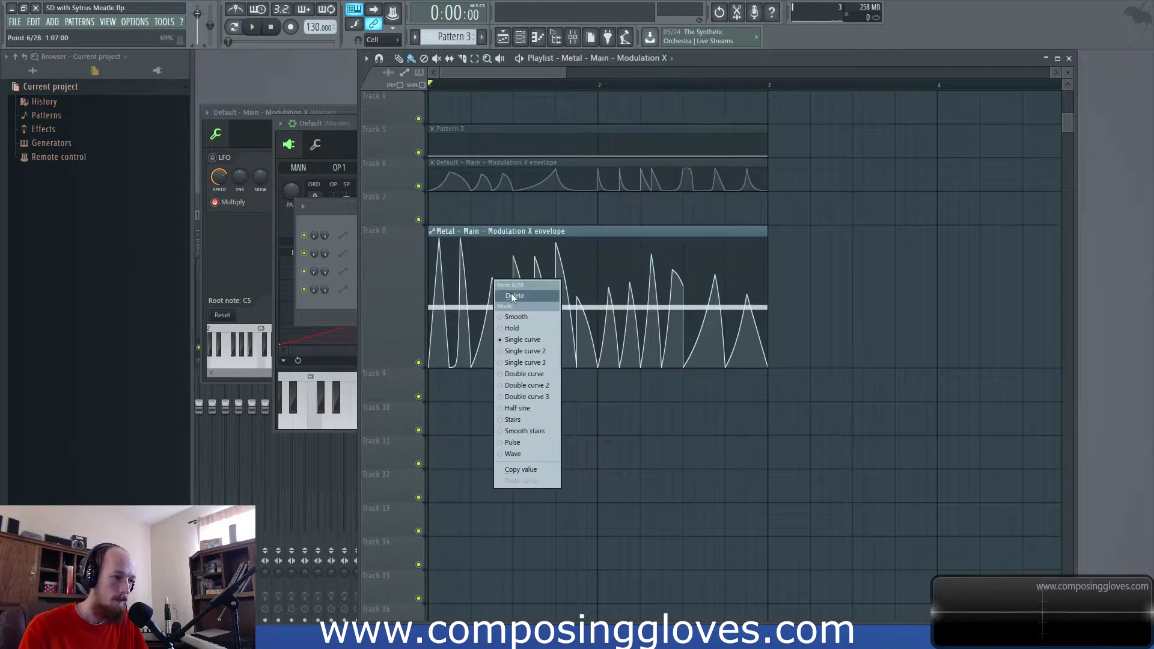
{"action": "left_click", "coordinate": [512, 295]}
{"action": "right_click", "coordinate": [515, 257]}
{"action": "left_click", "coordinate": [525, 271]}
{"action": "right_click", "coordinate": [515, 367]}
{"action": "left_click", "coordinate": [532, 382]}
Draw two full-height spikes with vertical rises and sloping falls from beat 2 of bar 1, reaching zero at beat 3
{"action": "left_click_drag", "start_coordinate": [534, 366], "coordinate": [468, 230]}
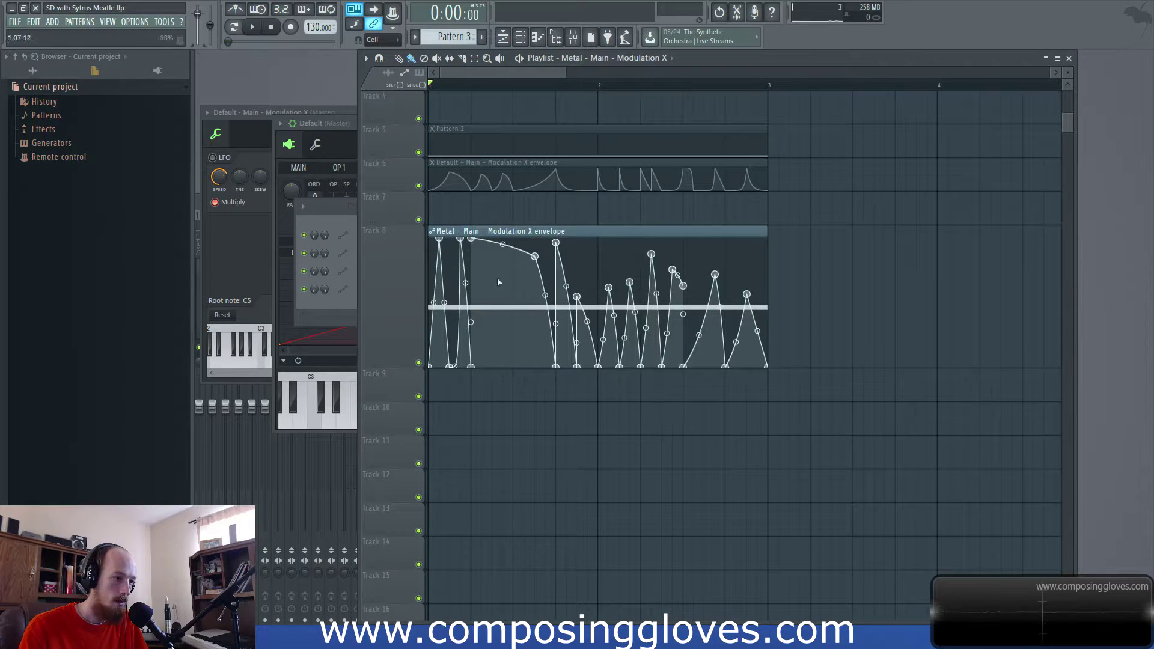
{"action": "right_click", "coordinate": [504, 352]}
{"action": "right_click", "coordinate": [511, 259]}
{"action": "right_click", "coordinate": [515, 355]}
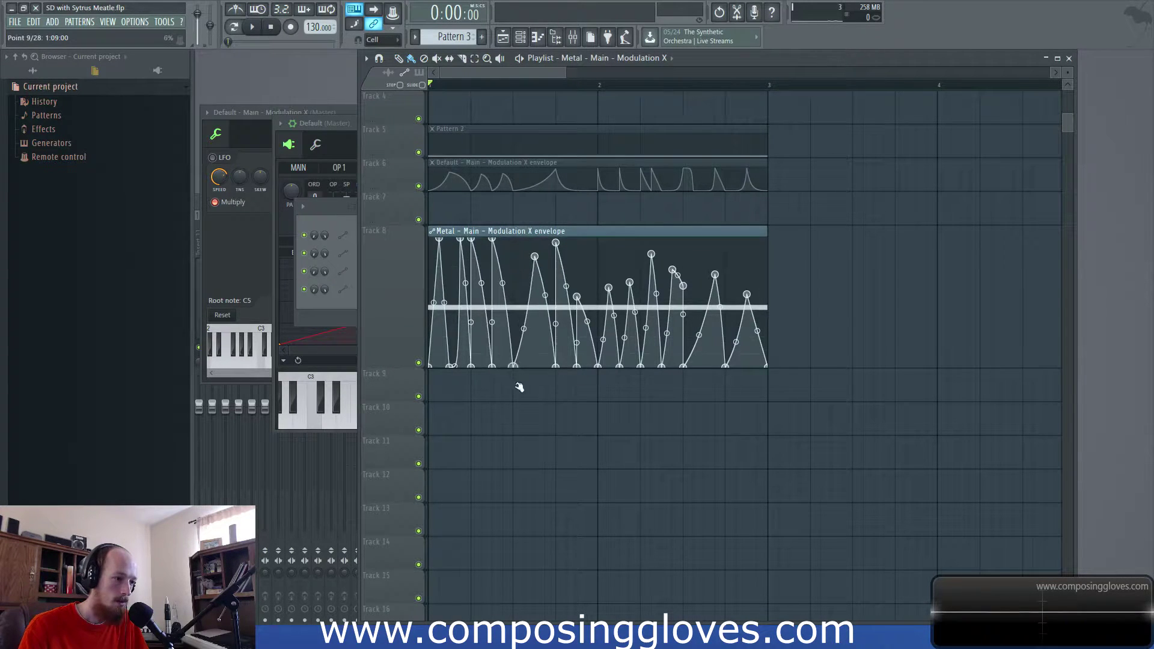
Replace the spikes in bar 1's second half with one full-height peak at beat 4, and move bar 2's first peak to the bar start
{"action": "right_click", "coordinate": [535, 257]}
{"action": "left_click", "coordinate": [558, 277]}
{"action": "right_click", "coordinate": [555, 243]}
{"action": "left_click", "coordinate": [577, 261]}
{"action": "right_click", "coordinate": [577, 298]}
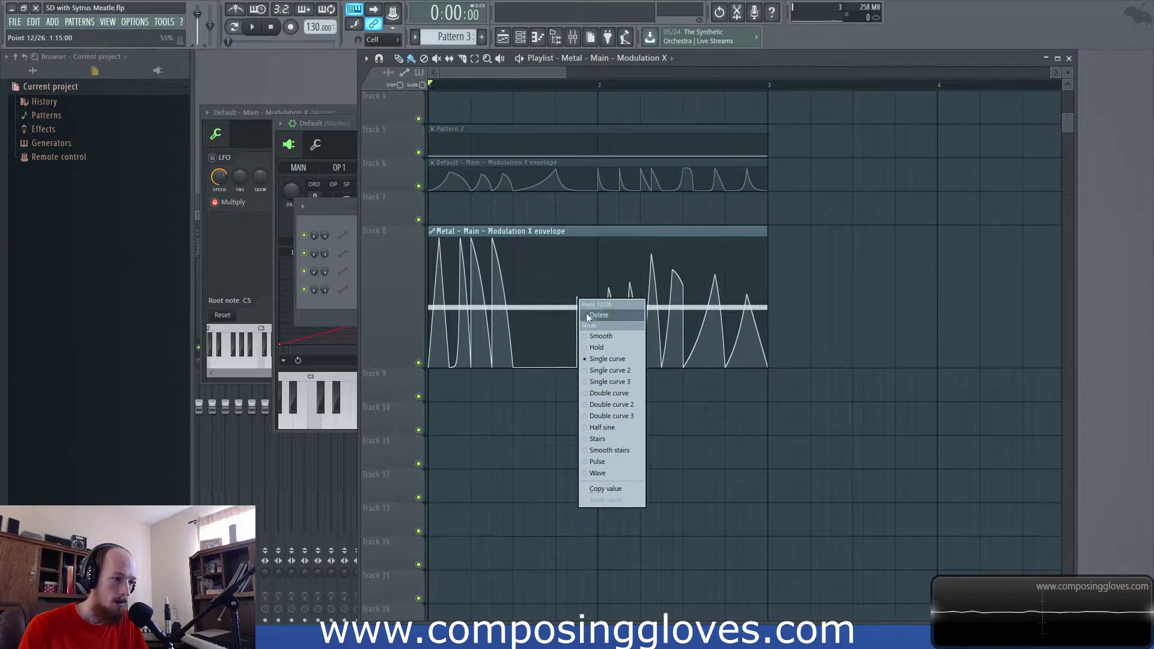
{"action": "left_click", "coordinate": [595, 315]}
{"action": "right_click", "coordinate": [558, 366]}
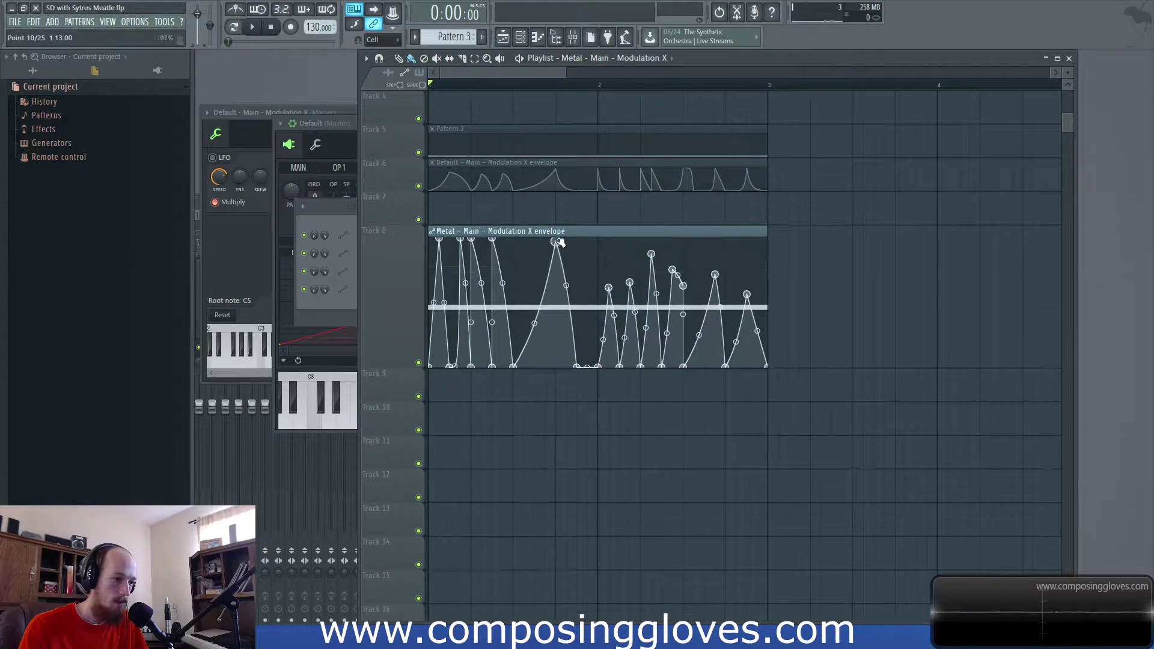
{"action": "left_click_drag", "start_coordinate": [610, 290], "coordinate": [600, 288]}
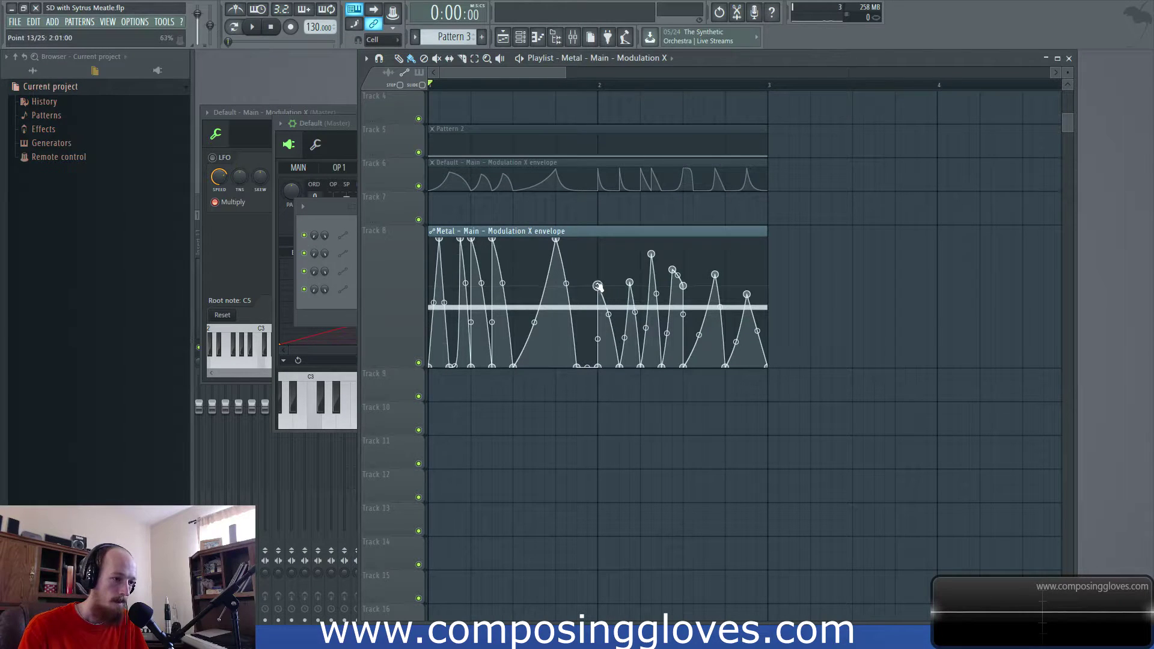
Open the Metal patch to review its Modulation X control, and return to the playlist
{"action": "key", "text": "F6"}
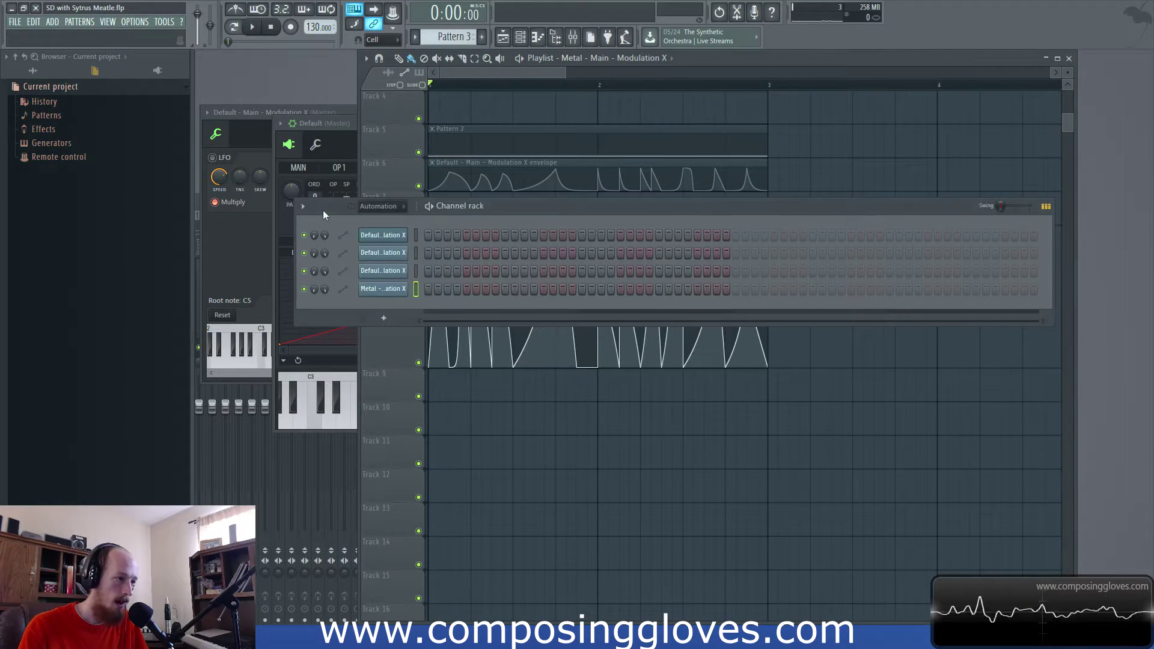
{"action": "left_click", "coordinate": [385, 206]}
{"action": "left_click", "coordinate": [386, 247]}
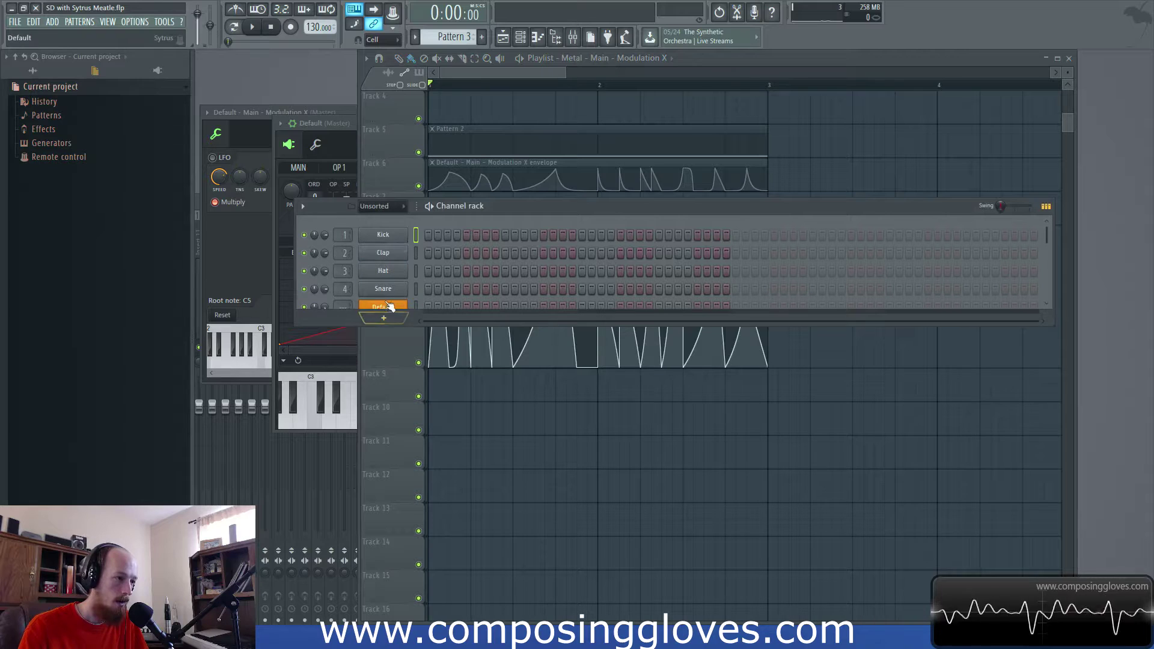
{"action": "left_click", "coordinate": [384, 344]}
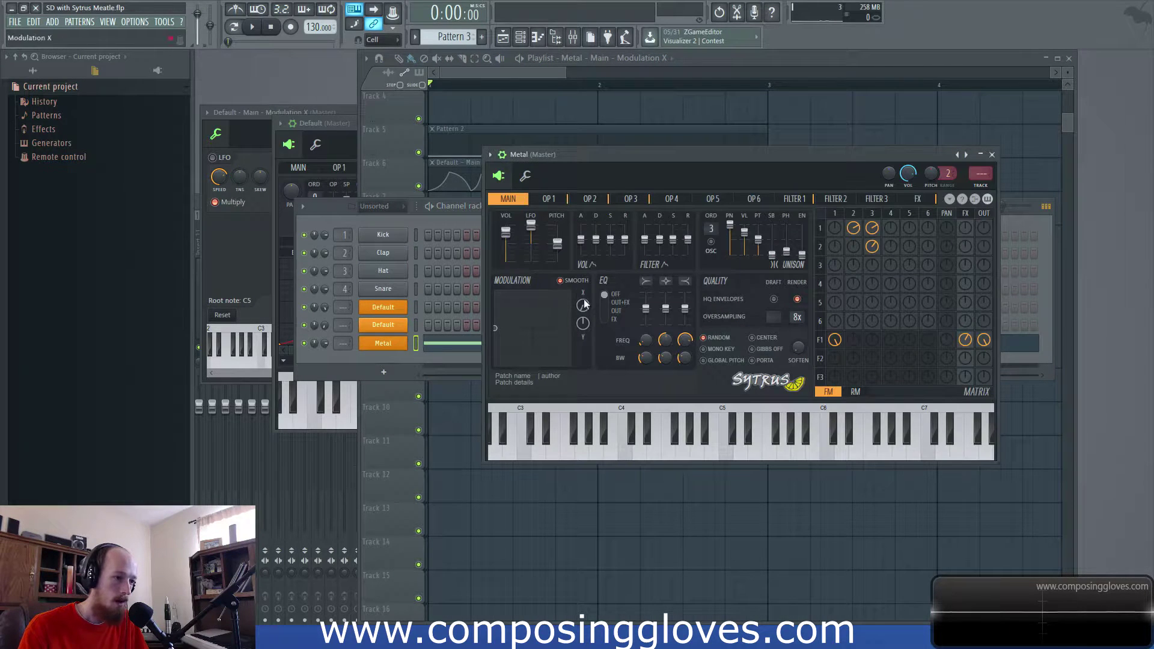
{"action": "left_click", "coordinate": [475, 68]}
Shift the following bar 2 peaks of the Metal envelope, except the last one, earlier for steeper rises, and play the pattern
{"action": "key", "text": "p"}
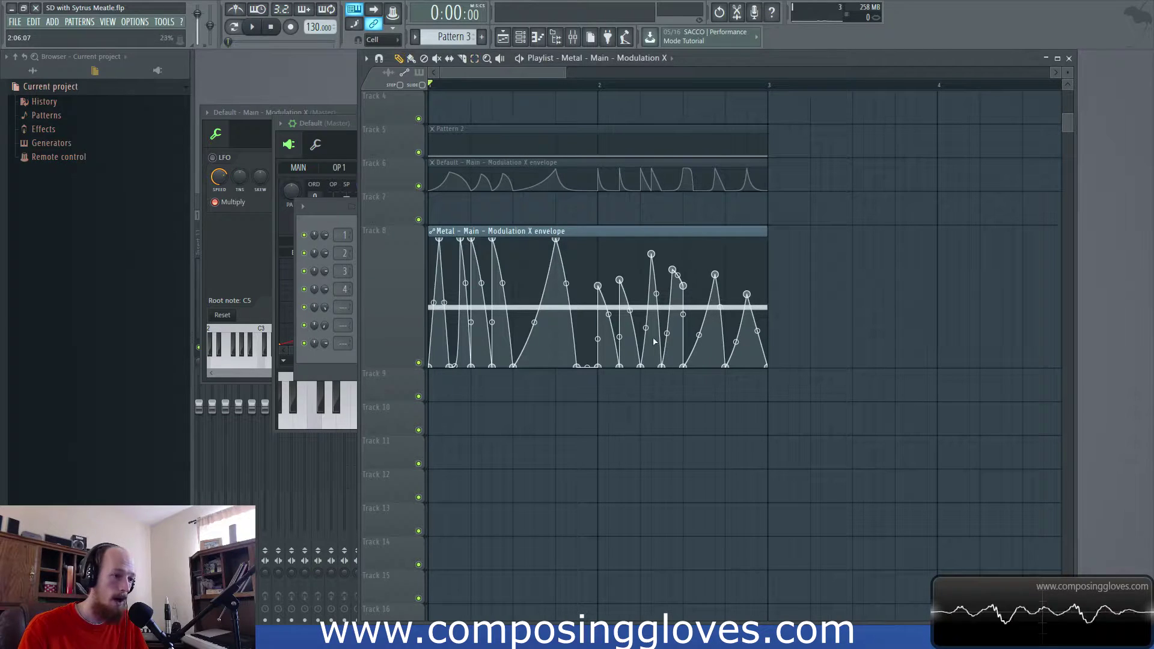
{"action": "left_click_drag", "start_coordinate": [656, 256], "coordinate": [681, 316]}
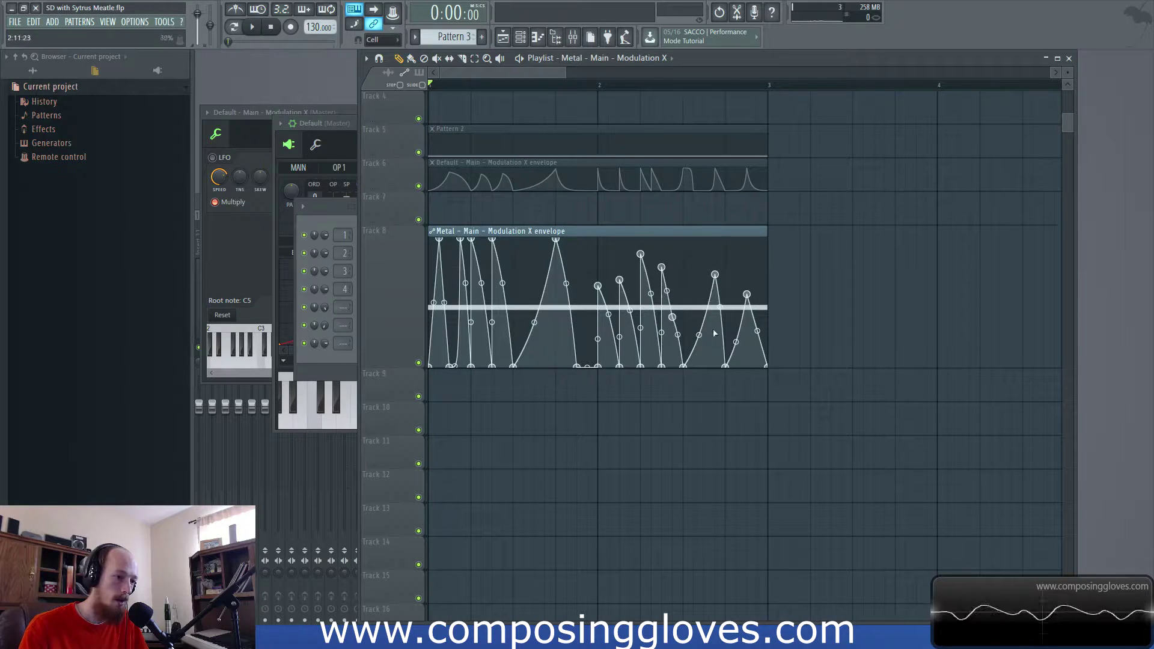
{"action": "left_click_drag", "start_coordinate": [711, 276], "coordinate": [700, 275]}
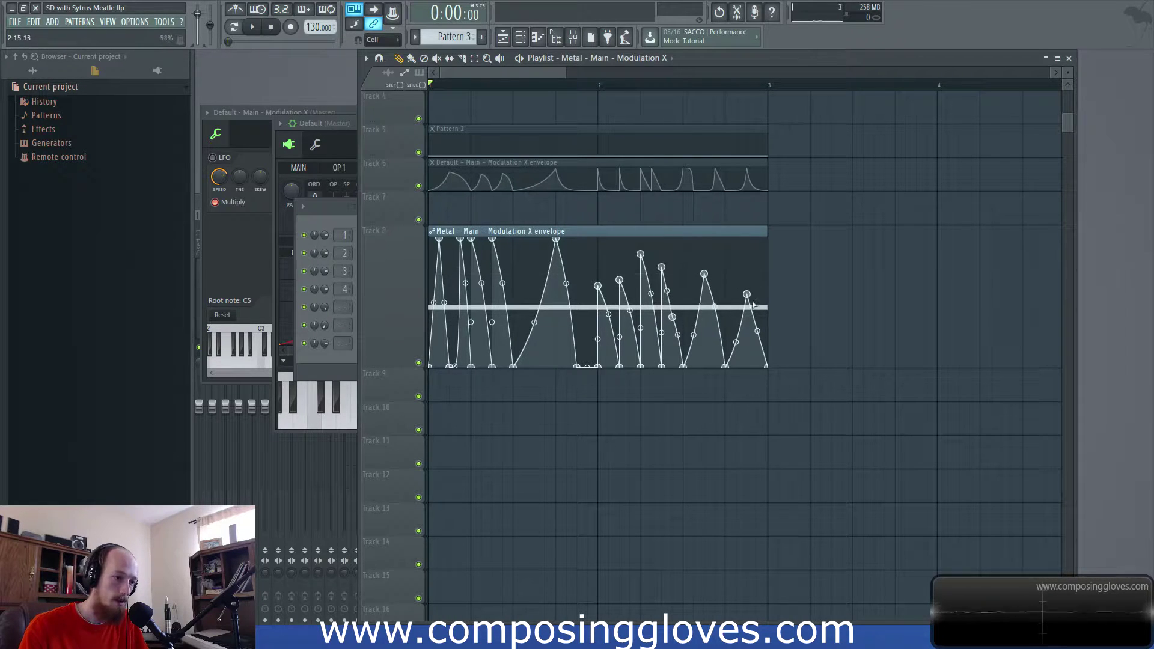
{"action": "key", "text": "space"}
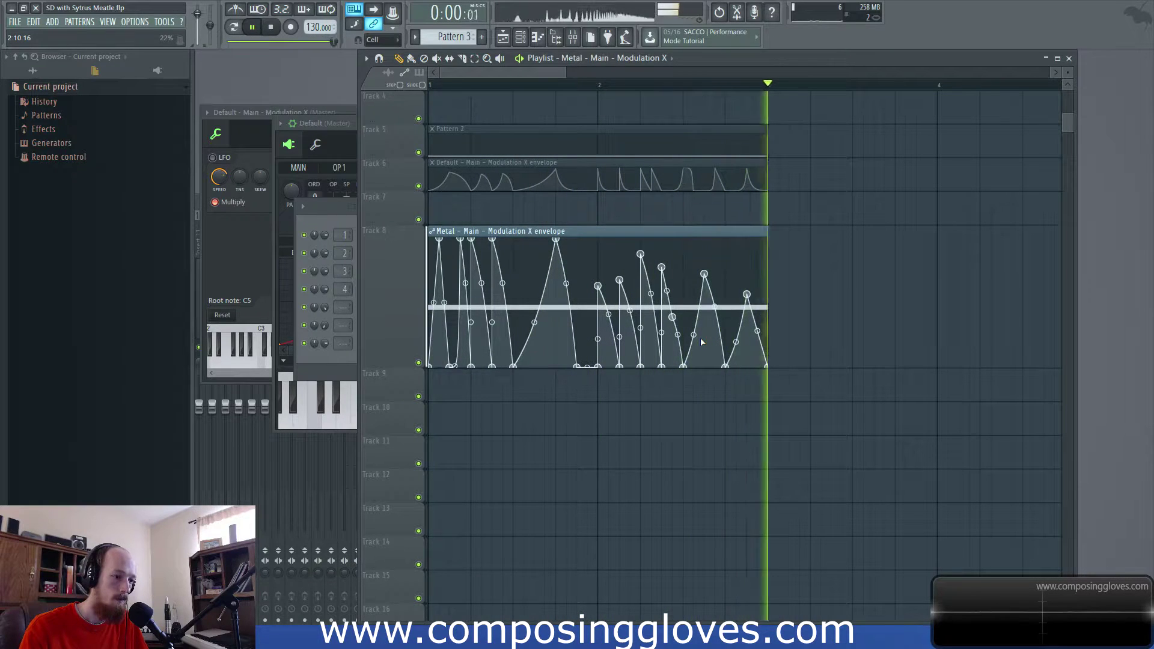
Stop playback, slice an empty extension off the Metal Modulation X clip at bar 3, and put it at bar 1 in place of the original
{"action": "key", "text": "space"}
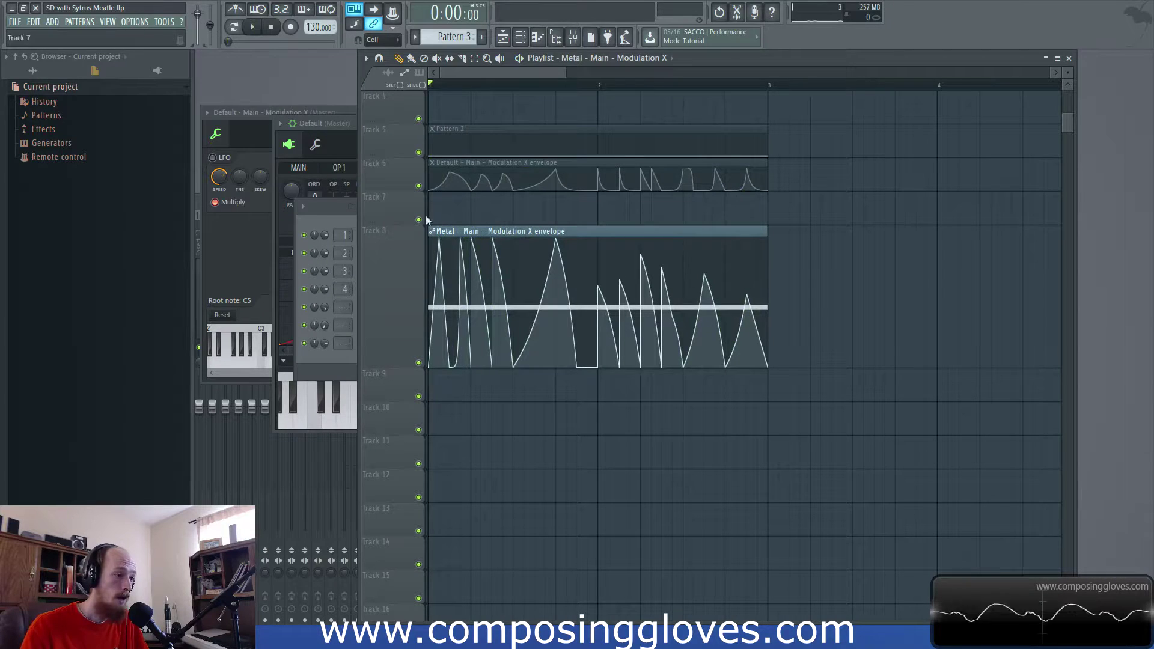
{"action": "left_click_drag", "start_coordinate": [765, 233], "coordinate": [1058, 235]}
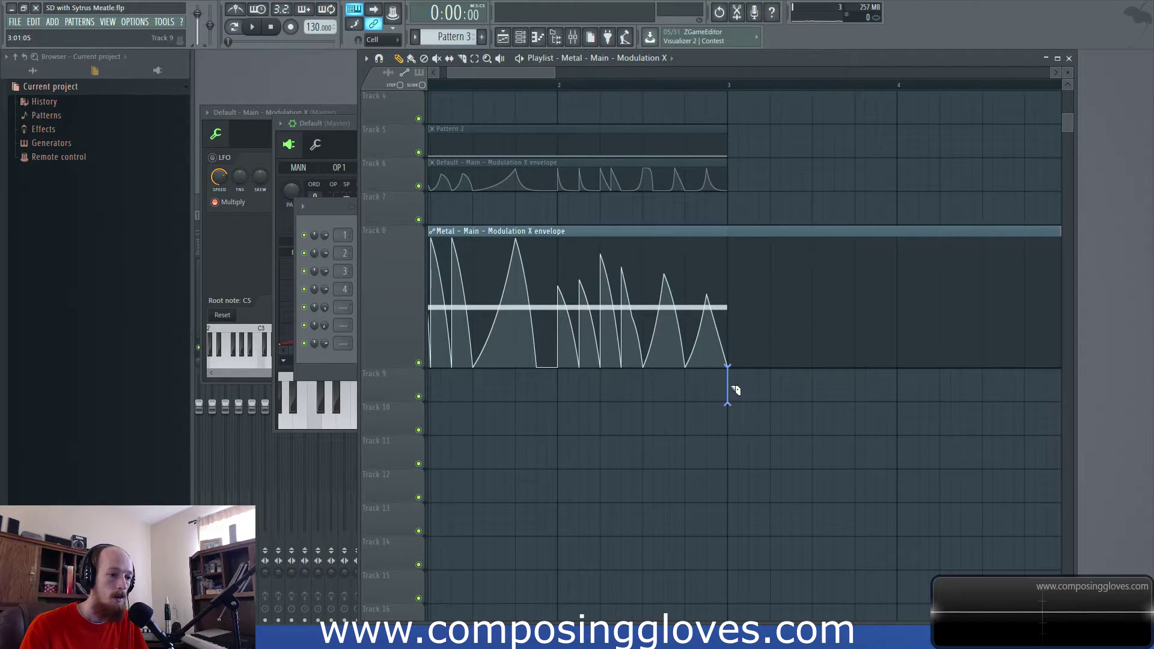
{"action": "left_click", "coordinate": [736, 306]}
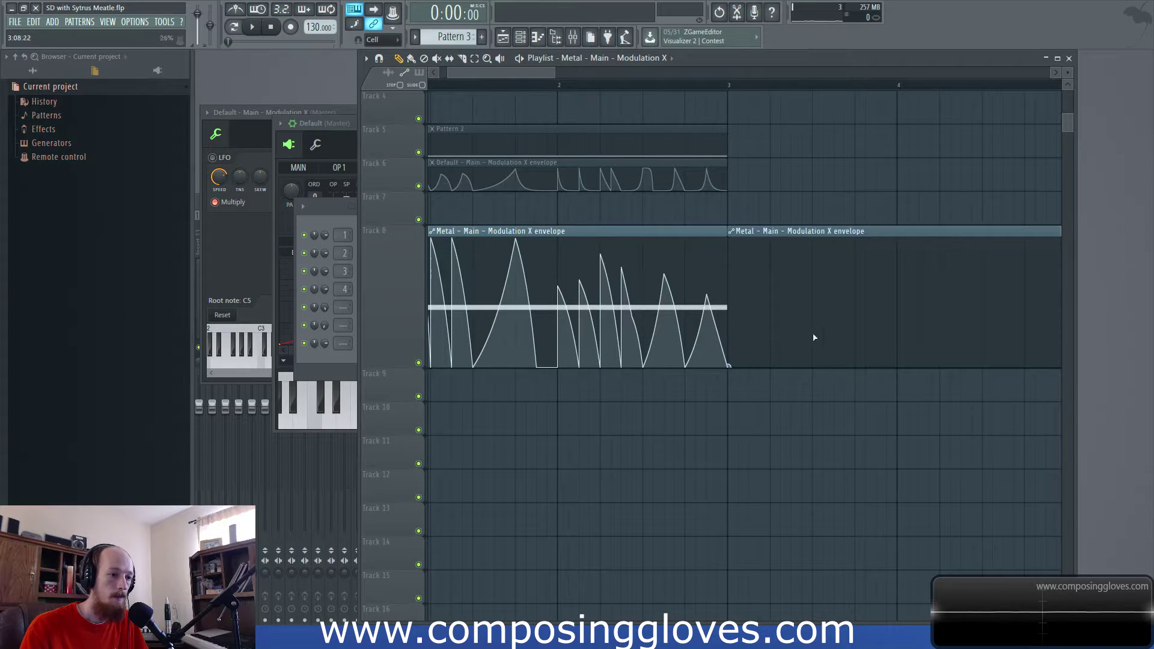
{"action": "right_click", "coordinate": [574, 232]}
{"action": "left_click_drag", "start_coordinate": [776, 232], "coordinate": [230, 227]}
Draw two equal full-height peaks across beat 1 of the blank Metal envelope, each falling to zero
{"action": "left_click_drag", "start_coordinate": [449, 270], "coordinate": [461, 399]}
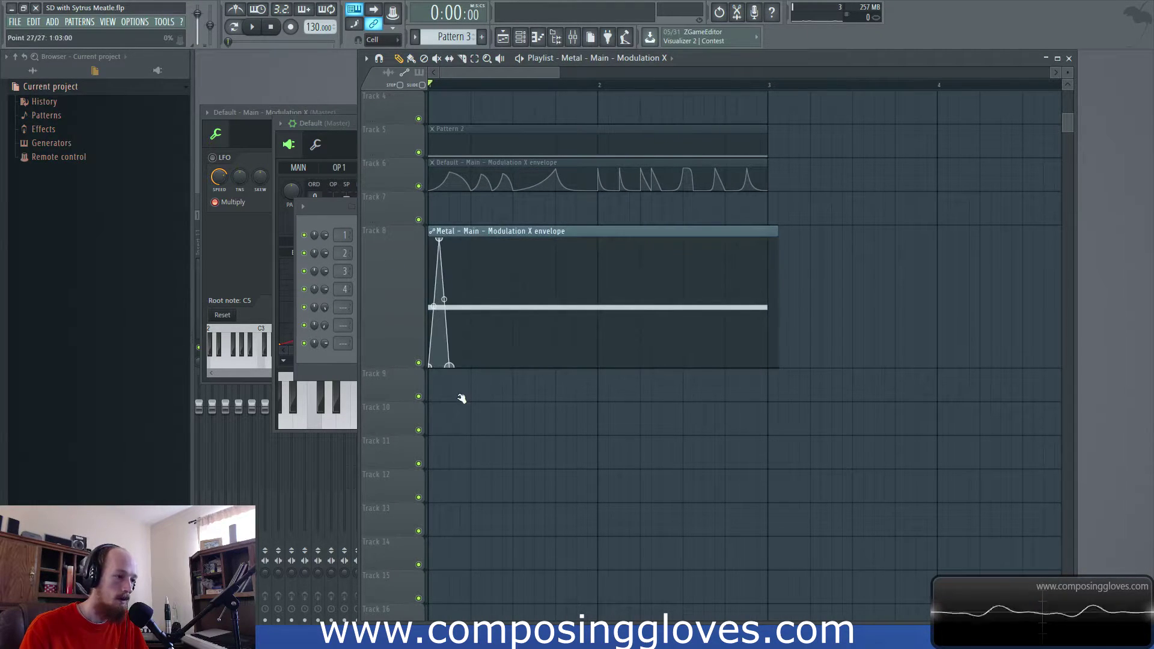
{"action": "right_click", "coordinate": [449, 239]}
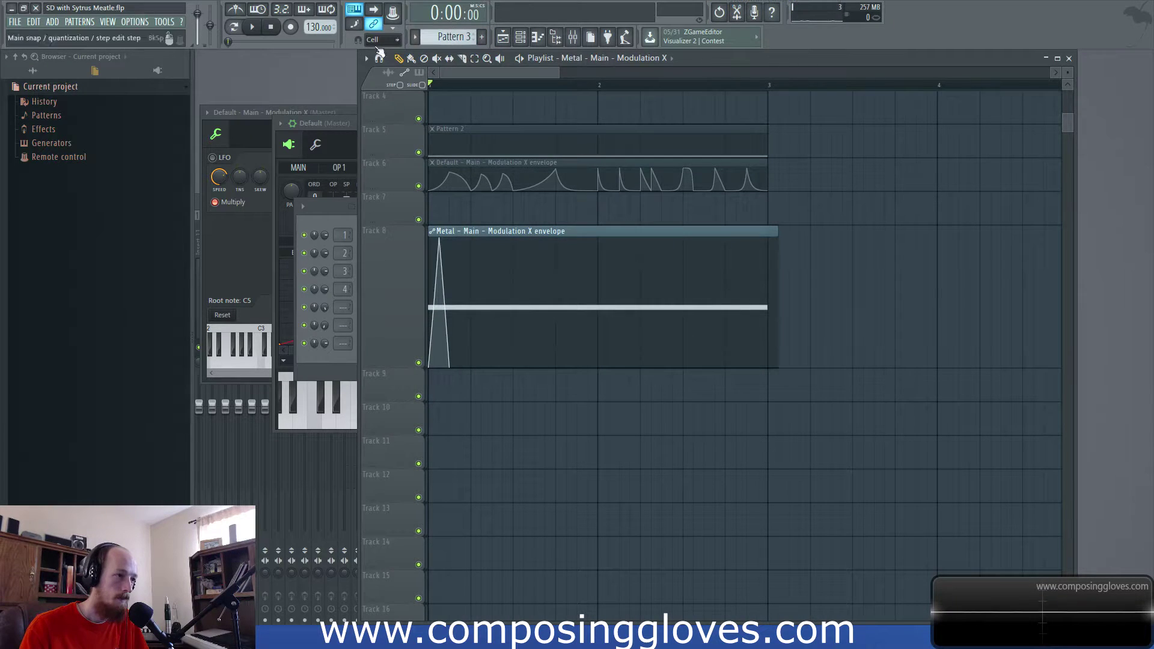
{"action": "left_click", "coordinate": [449, 241]}
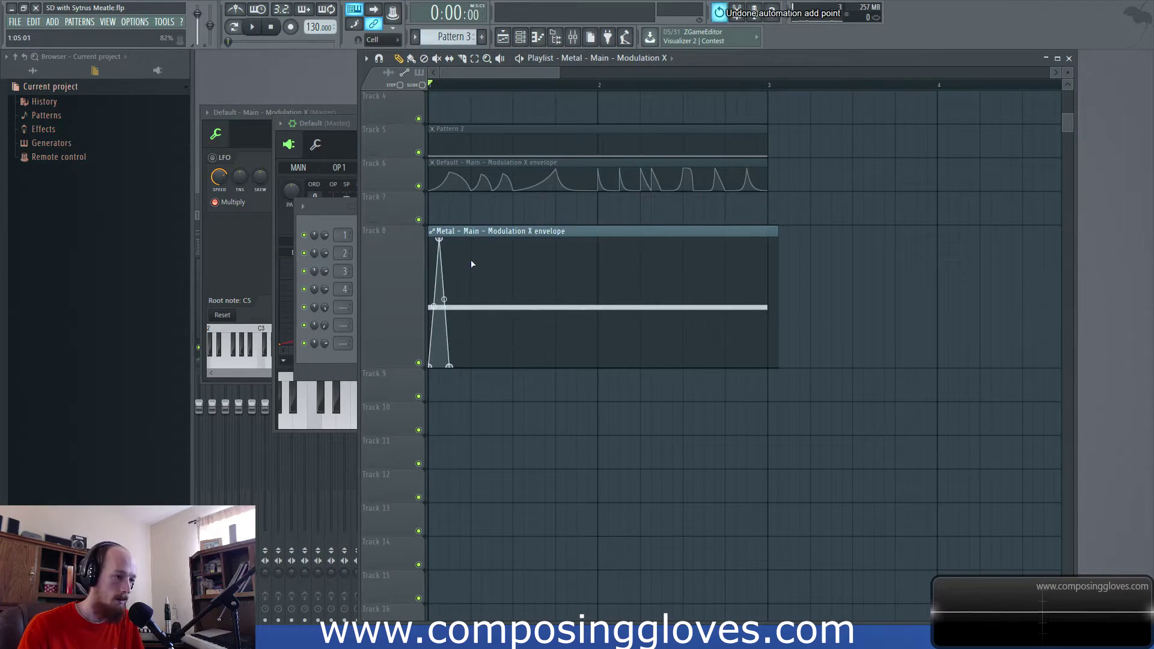
{"action": "scroll", "coordinate": [472, 260], "scroll_direction": "up", "scroll_amount": 5}
{"action": "left_click_drag", "start_coordinate": [550, 301], "coordinate": [550, 366]}
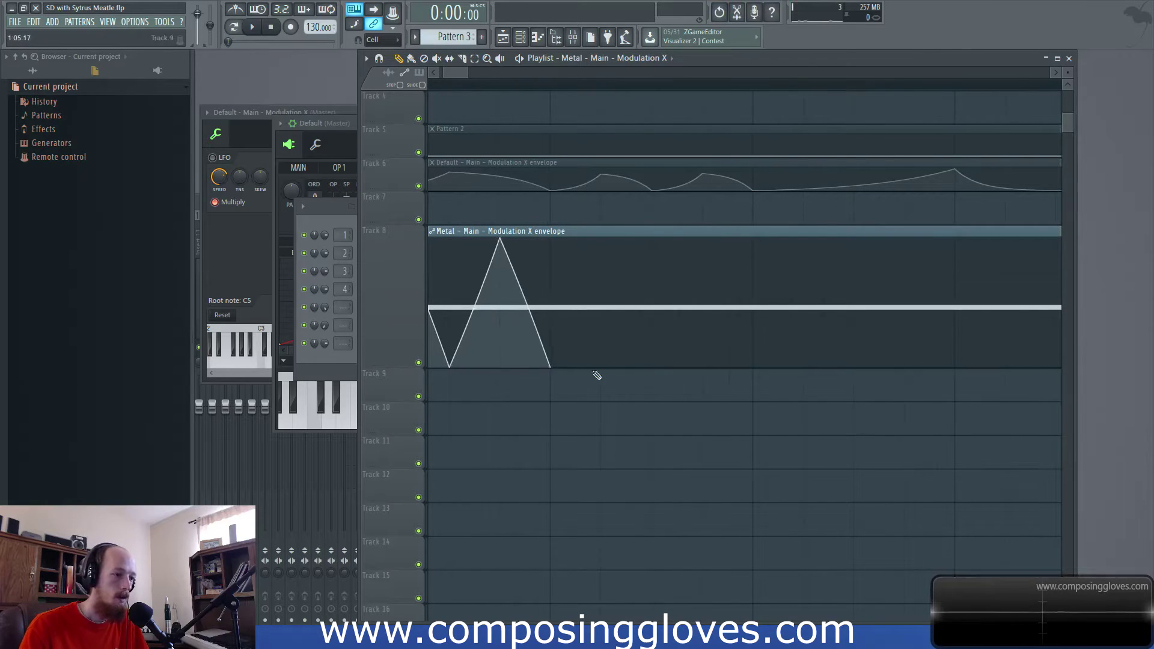
Set snapping to 1/2 step and draw four narrow full-height peaks across beat 2, reaching zero at beat 3
{"action": "left_click", "coordinate": [391, 39]}
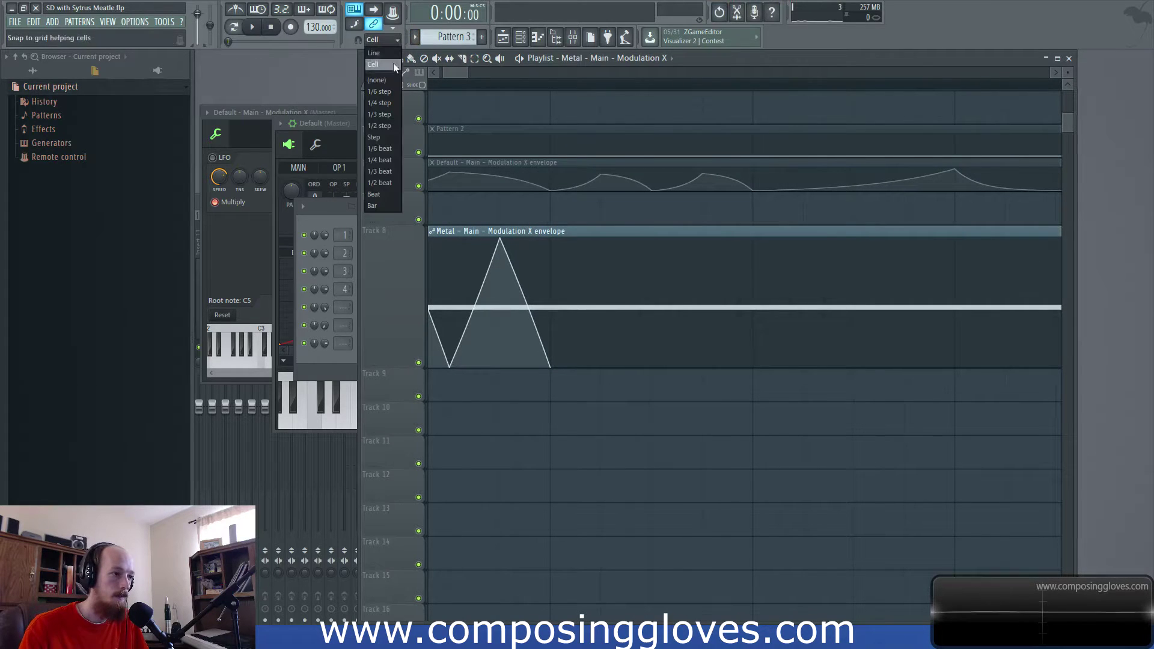
{"action": "left_click", "coordinate": [388, 126]}
{"action": "left_click_drag", "start_coordinate": [606, 294], "coordinate": [576, 240]}
{"action": "left_click", "coordinate": [601, 339]}
{"action": "left_click_drag", "start_coordinate": [605, 340], "coordinate": [602, 366]}
{"action": "left_click_drag", "start_coordinate": [644, 329], "coordinate": [675, 363]}
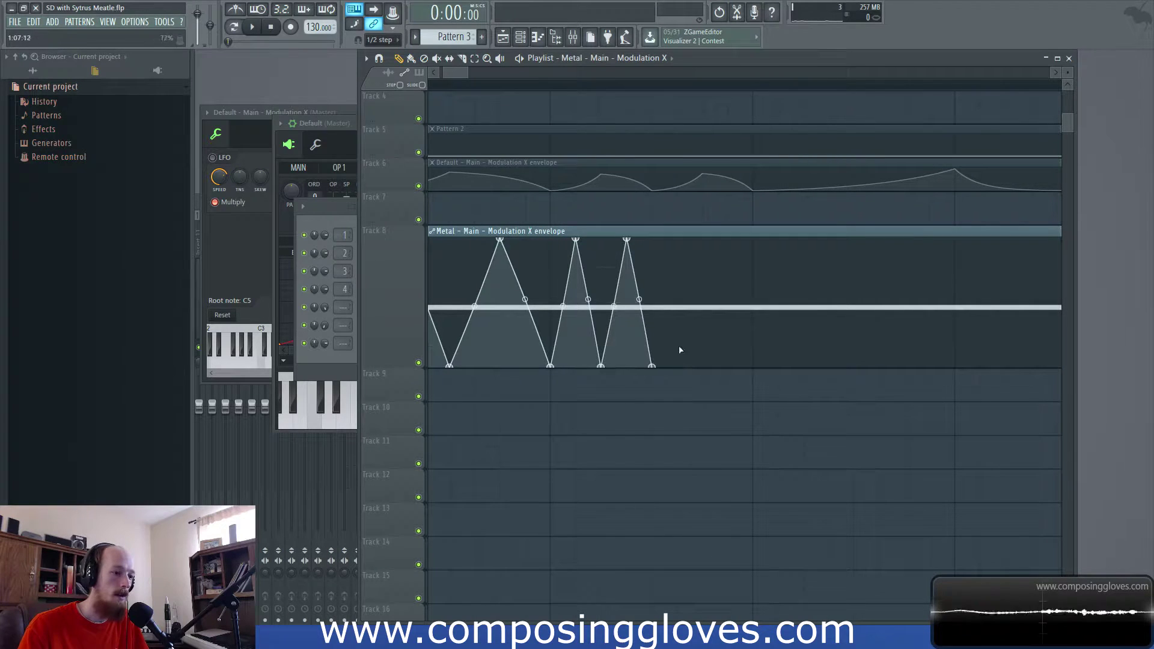
{"action": "left_click_drag", "start_coordinate": [680, 301], "coordinate": [685, 231]}
{"action": "left_click_drag", "start_coordinate": [704, 331], "coordinate": [711, 394]}
{"action": "left_click_drag", "start_coordinate": [729, 271], "coordinate": [731, 245]}
{"action": "left_click_drag", "start_coordinate": [751, 337], "coordinate": [752, 389]}
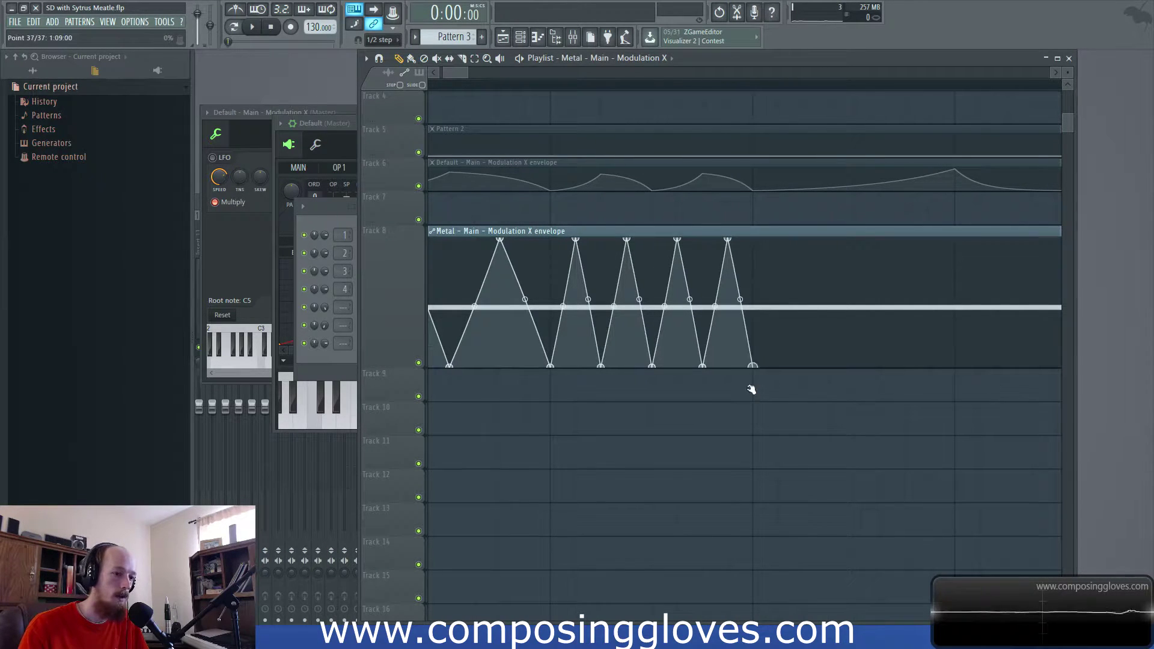
Trim the Metal automation clip to end at beat 3 of bar 1 and move it down to Track 9
{"action": "scroll", "coordinate": [752, 301], "scroll_direction": "down", "scroll_amount": 4}
{"action": "left_click_drag", "start_coordinate": [803, 234], "coordinate": [520, 247]}
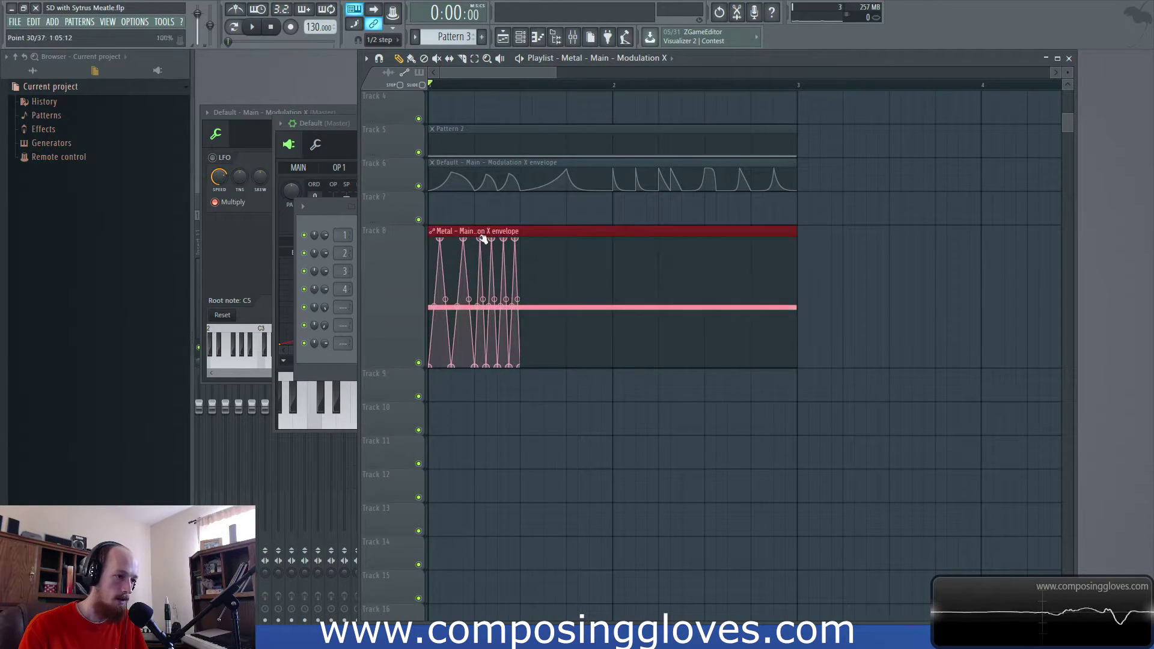
{"action": "mouse_move", "coordinate": [485, 235]}
{"action": "left_mouse_down"}
{"action": "mouse_move", "coordinate": [507, 233]}
{"action": "mouse_move", "coordinate": [463, 231]}
{"action": "left_mouse_up"}
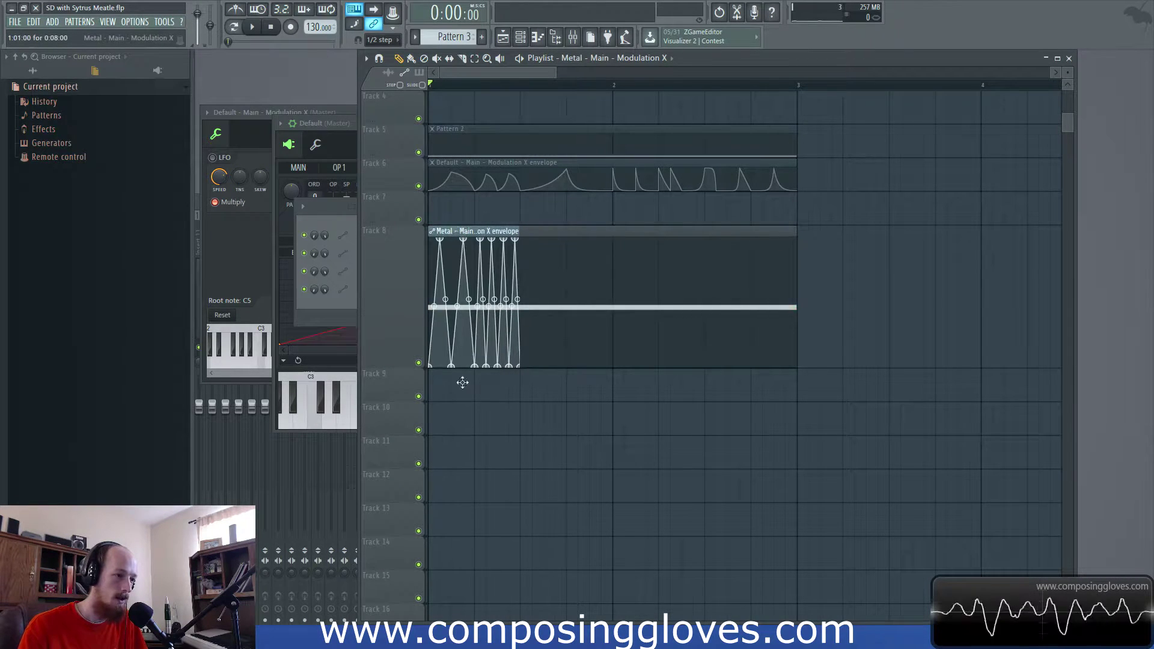
{"action": "left_click_drag", "start_coordinate": [463, 382], "coordinate": [464, 385]}
Duplicate the trimmed Metal clip three times to fill both bars, and play the result briefly
{"action": "key", "text": "ctrl+b"}
{"action": "key", "text": "ctrl+b"}
{"action": "key", "text": "ctrl+b"}
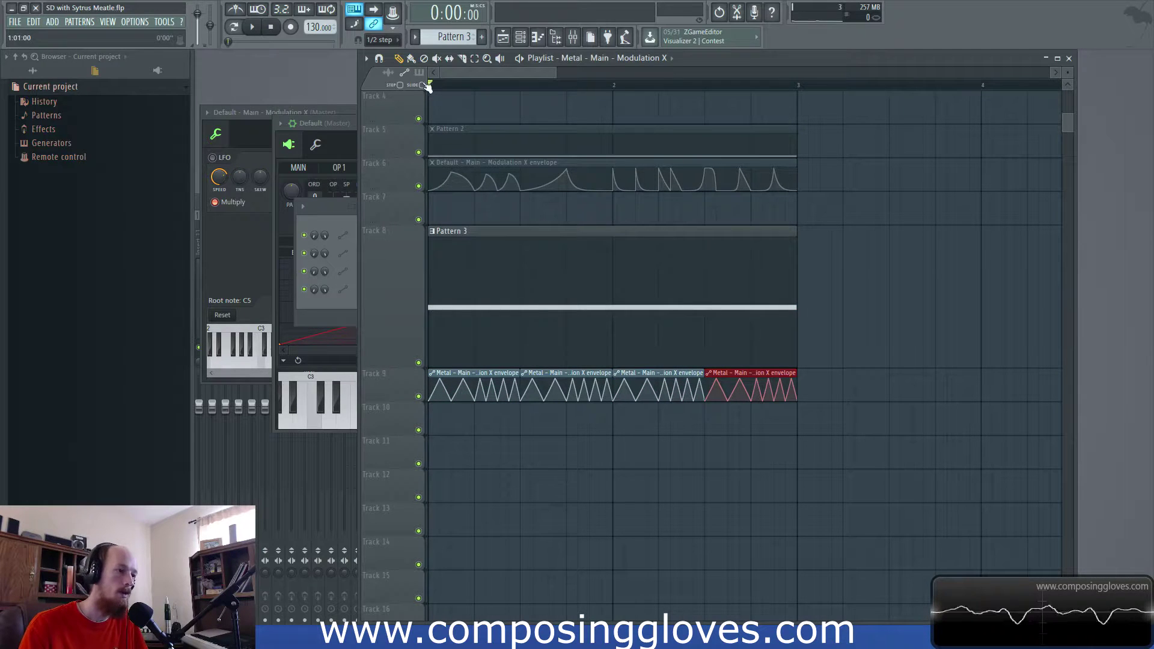
{"action": "key", "text": "space"}
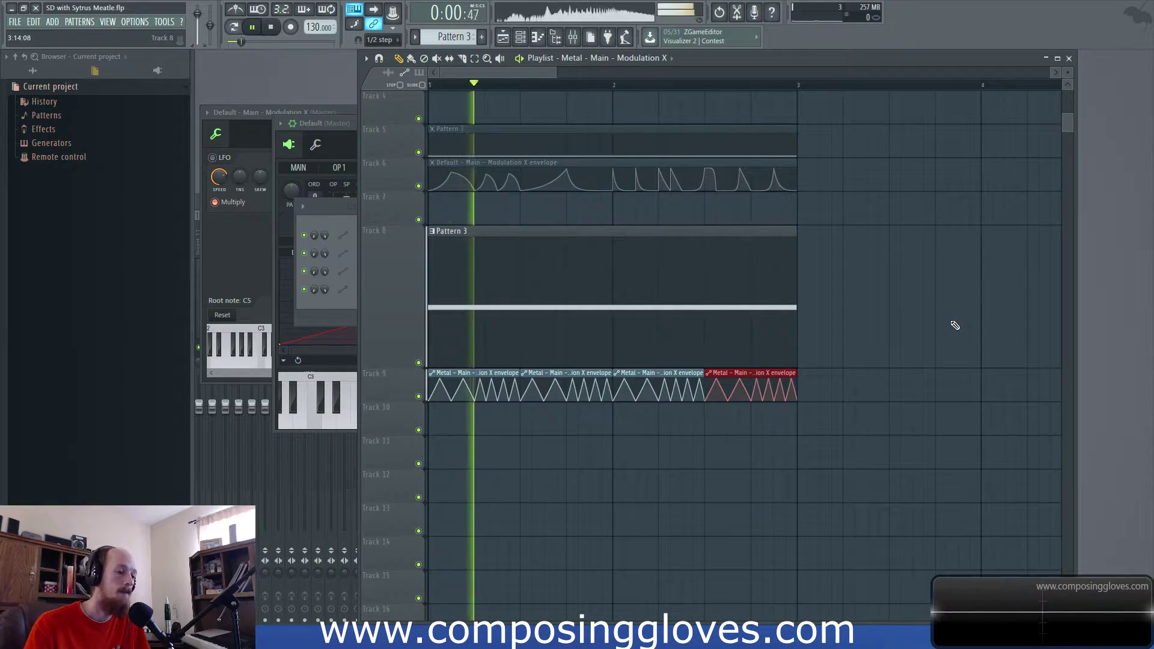
{"action": "key", "text": "space"}
In Pattern 3, shorten the Metal F4 note to half a bar and follow it with half-bar C4, B3 and A3 notes
{"action": "double_click", "coordinate": [576, 313]}
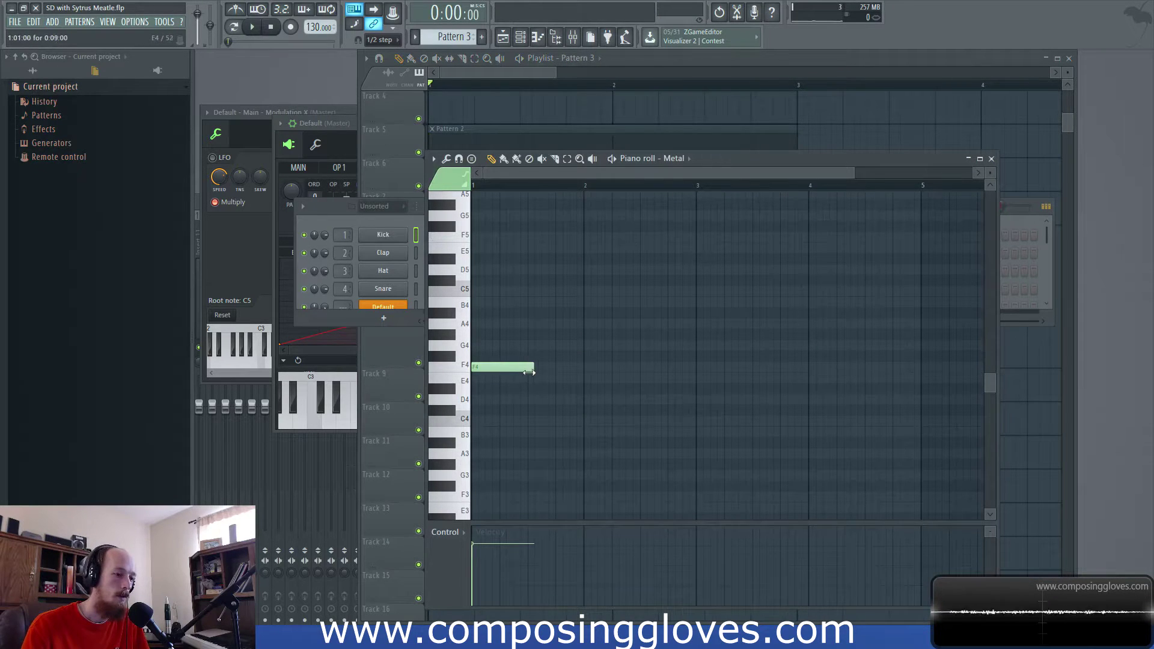
{"action": "scroll", "coordinate": [528, 383], "scroll_direction": "down", "scroll_amount": 2}
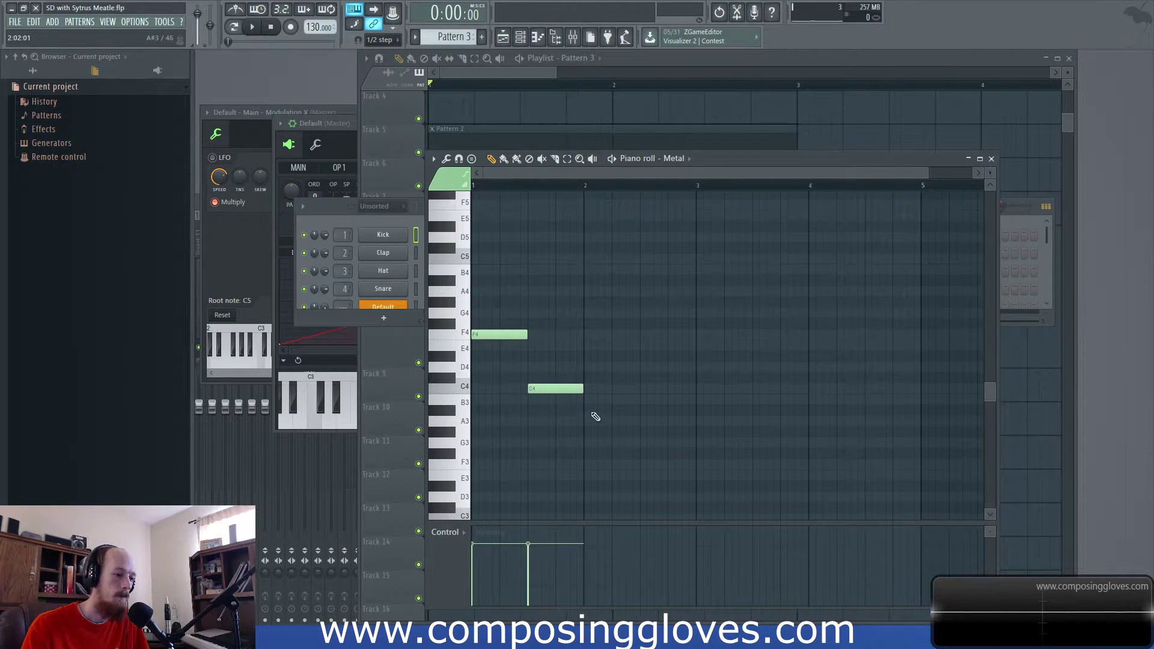
{"action": "key", "text": "space"}
{"action": "left_click", "coordinate": [591, 401]}
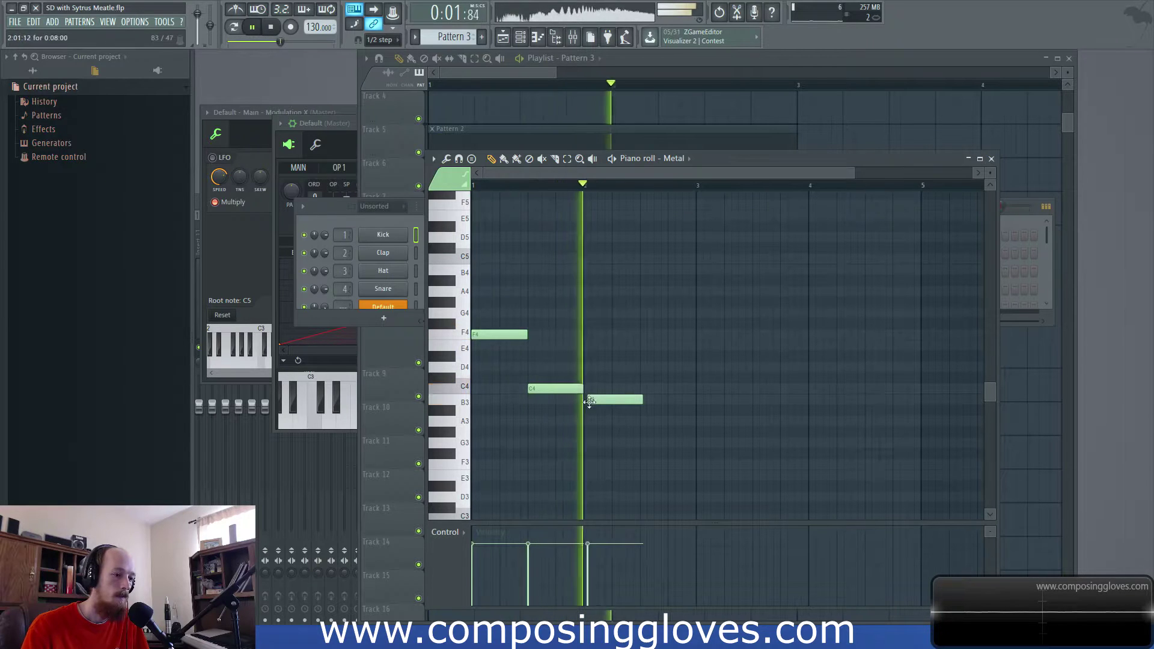
{"action": "left_click", "coordinate": [642, 421]}
{"action": "left_click_drag", "start_coordinate": [643, 421], "coordinate": [647, 421]}
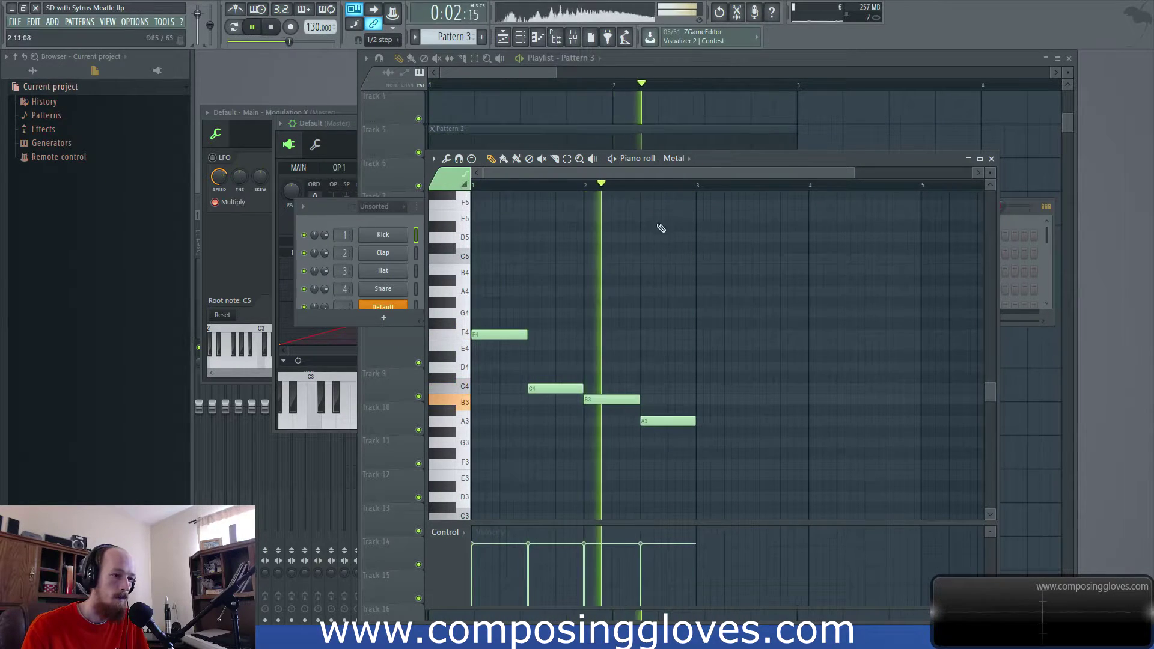
Add an F5 note over the A3 and a B2 note under the C4, lower the B3 note to F2, and return to the playlist
{"action": "left_click", "coordinate": [653, 204]}
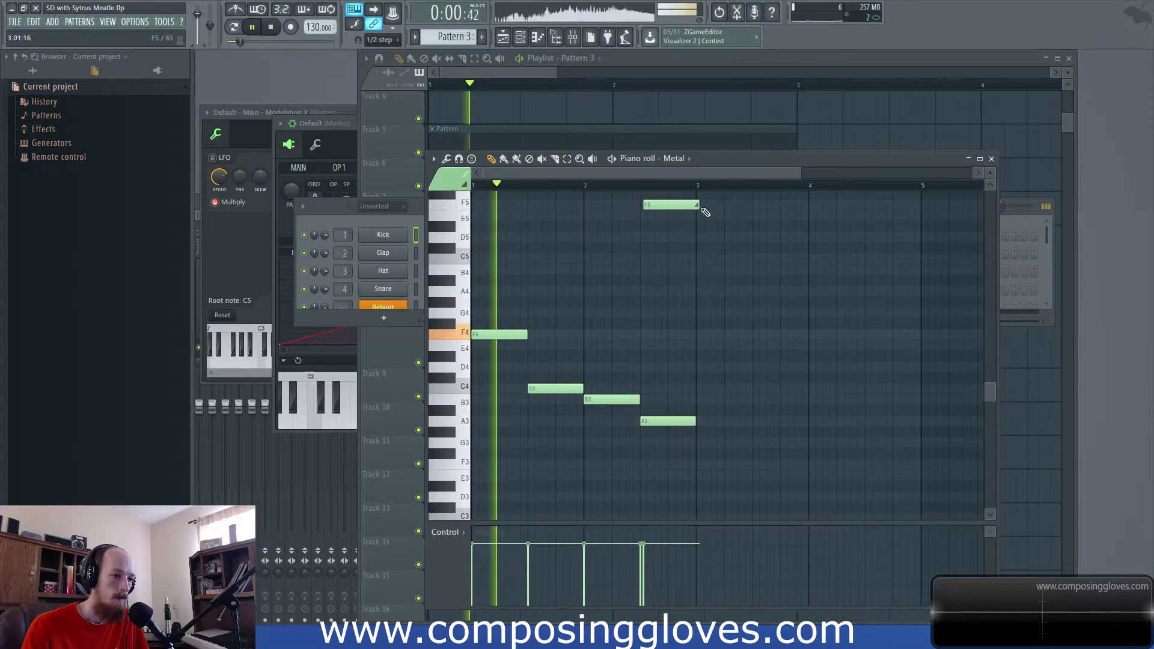
{"action": "scroll", "coordinate": [625, 301], "scroll_direction": "down", "scroll_amount": 3}
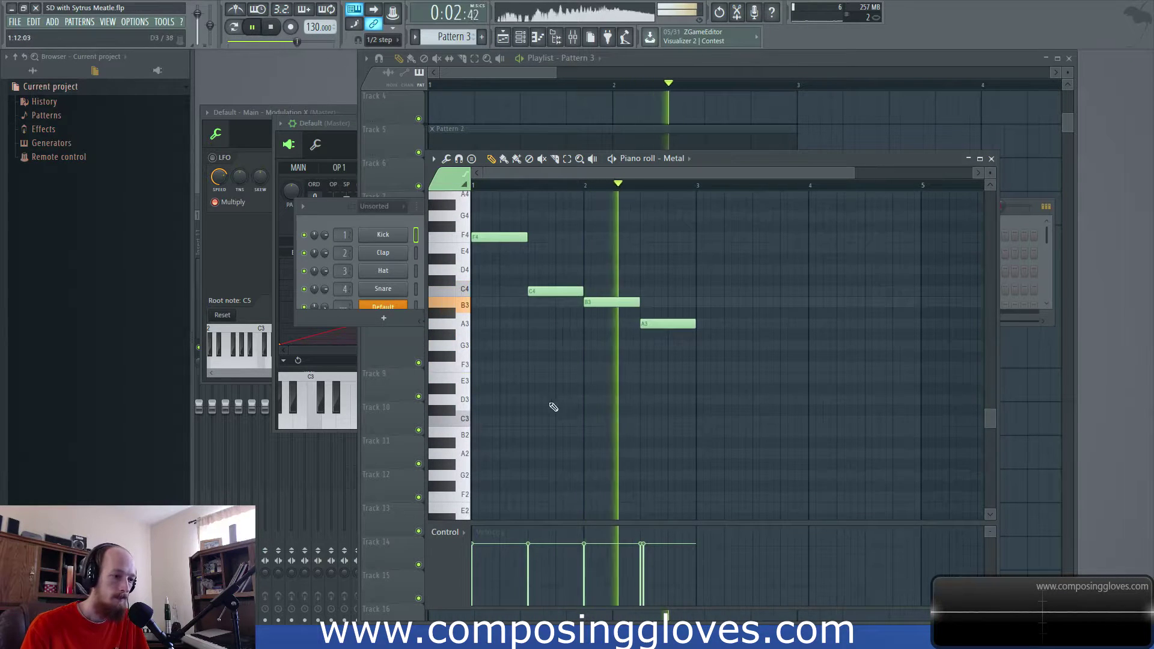
{"action": "left_click", "coordinate": [545, 432]}
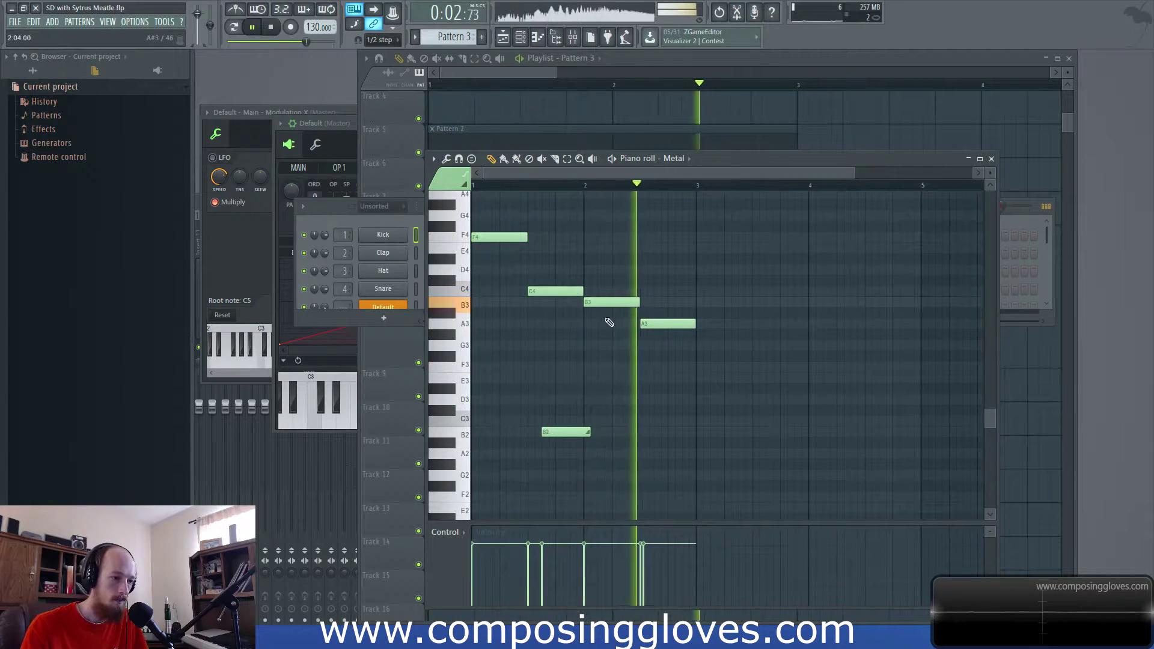
{"action": "left_click_drag", "start_coordinate": [609, 302], "coordinate": [608, 498]}
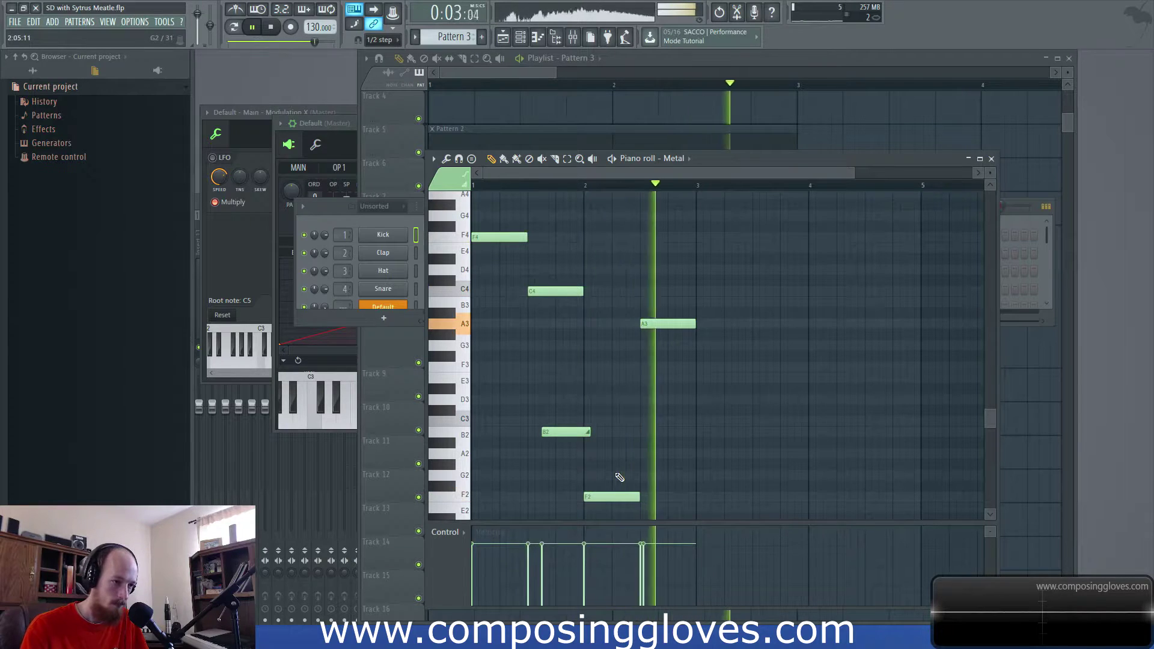
{"action": "key", "text": "space"}
{"action": "left_click", "coordinate": [486, 72]}
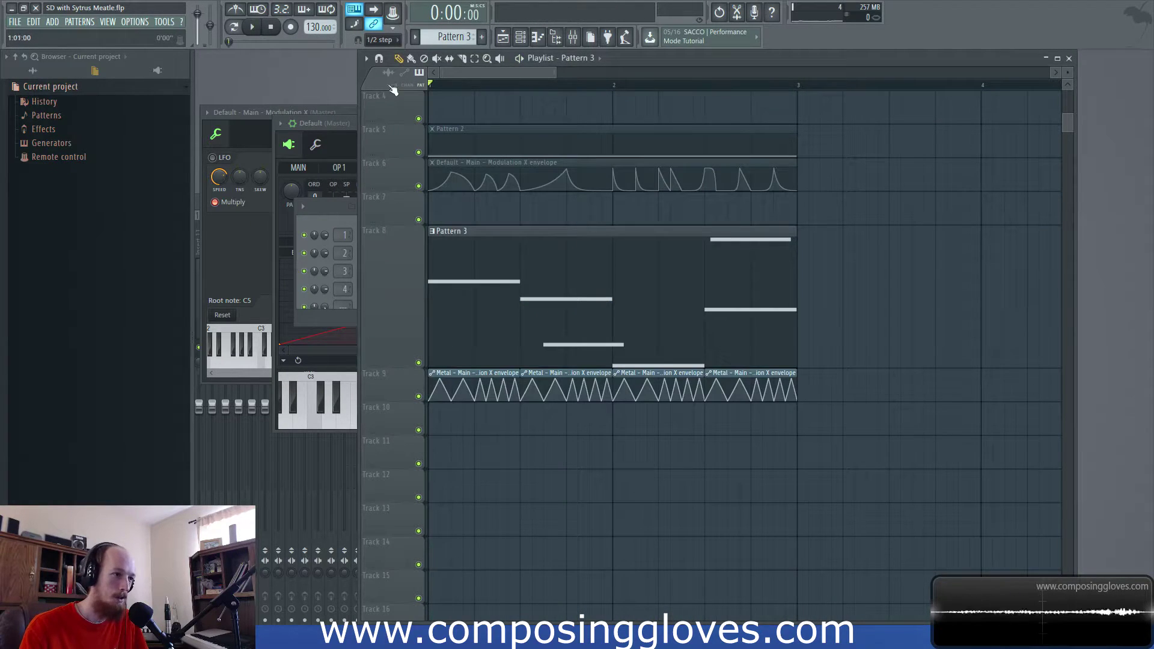
Mute the Pattern 3 clip and the third Metal clip, unmute Pattern 2 and its Modulation X envelope, and play
{"action": "scroll", "coordinate": [639, 186], "scroll_direction": "up", "scroll_amount": 3}
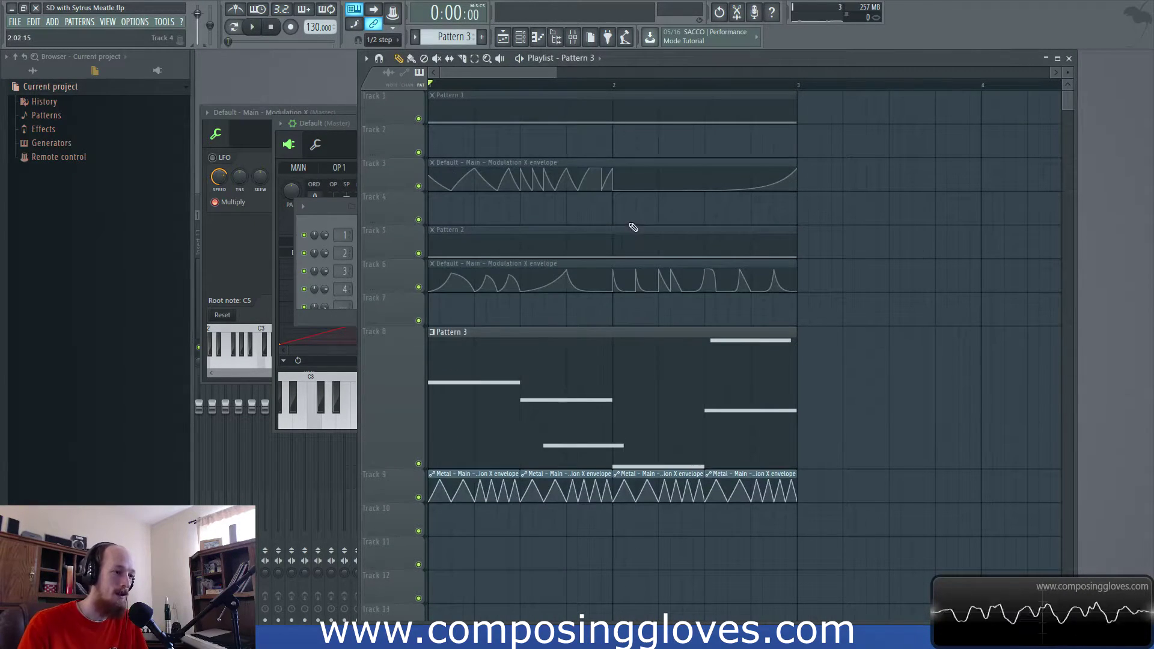
{"action": "right_click", "coordinate": [638, 400], "text": "alt"}
{"action": "right_click", "coordinate": [634, 486], "text": "alt"}
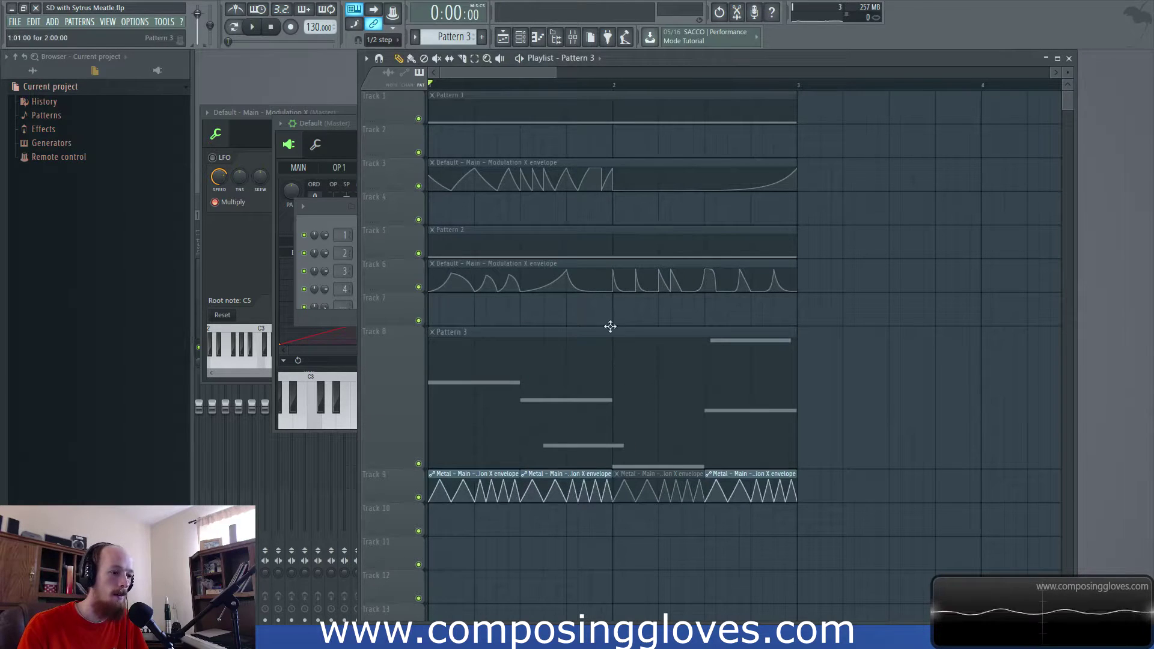
{"action": "right_click", "coordinate": [503, 239], "text": "alt"}
{"action": "right_click", "coordinate": [530, 273], "text": "alt"}
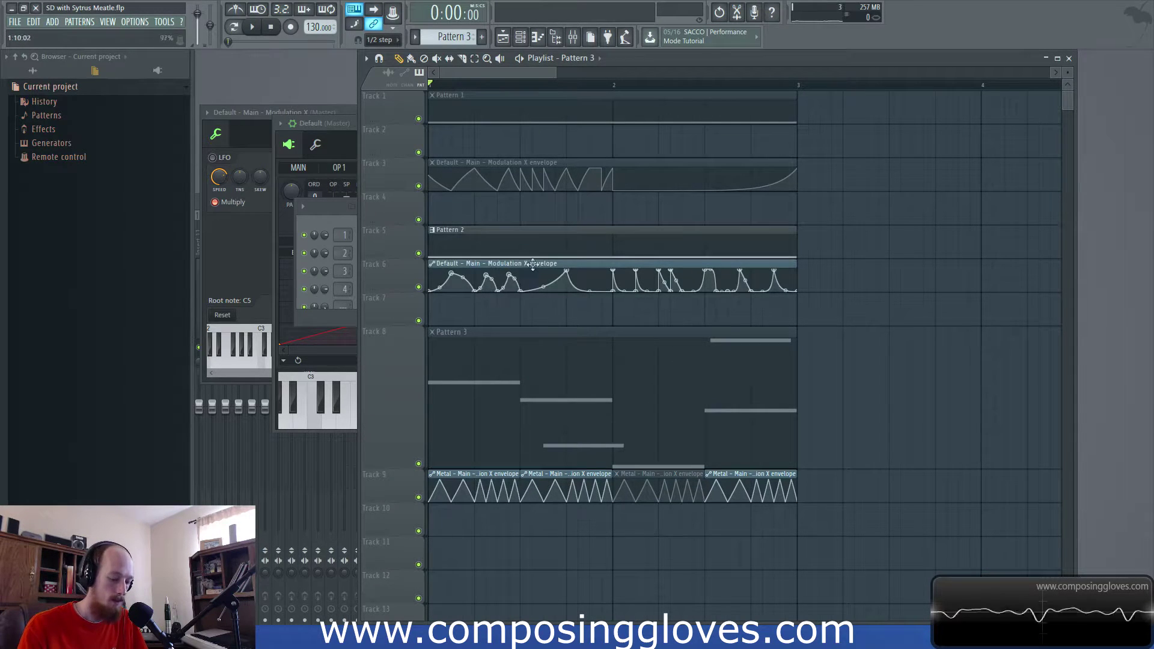
{"action": "key", "text": "space"}
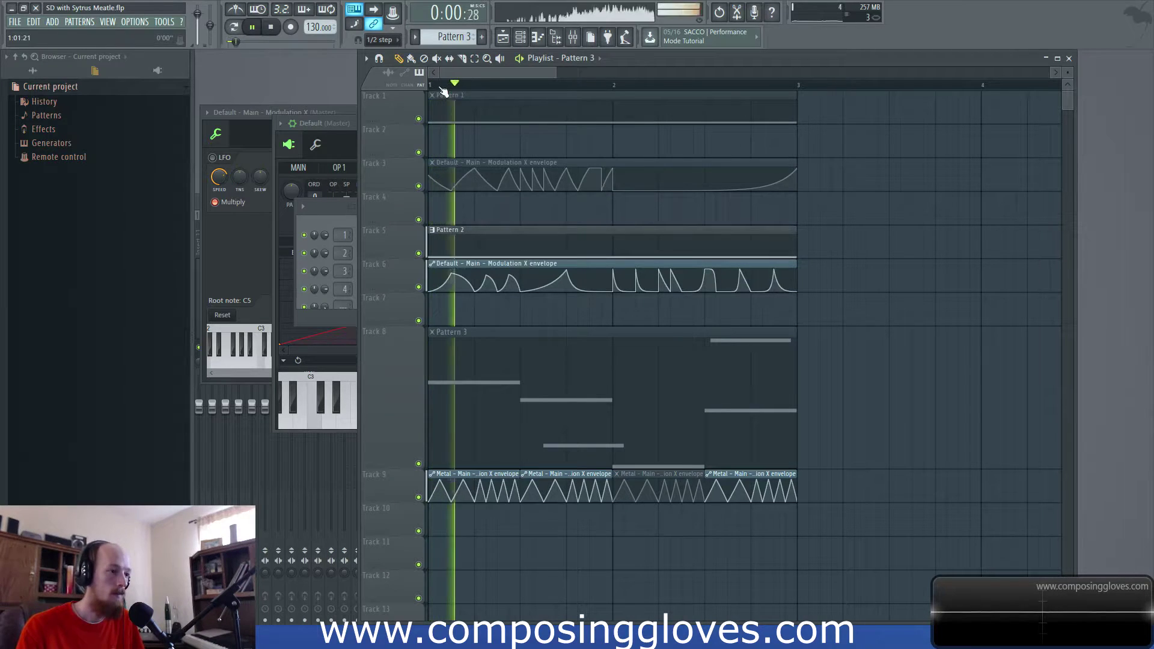
Mute Pattern 2 and its envelope, unmute Pattern 1 and the envelope on Track 3, then listen and stop playback
{"action": "right_click", "coordinate": [585, 229], "text": "alt"}
{"action": "right_click", "coordinate": [584, 265], "text": "alt"}
{"action": "right_click", "coordinate": [560, 100], "text": "alt"}
{"action": "right_click", "coordinate": [568, 165], "text": "alt"}
{"action": "right_click", "coordinate": [577, 229], "text": "alt"}
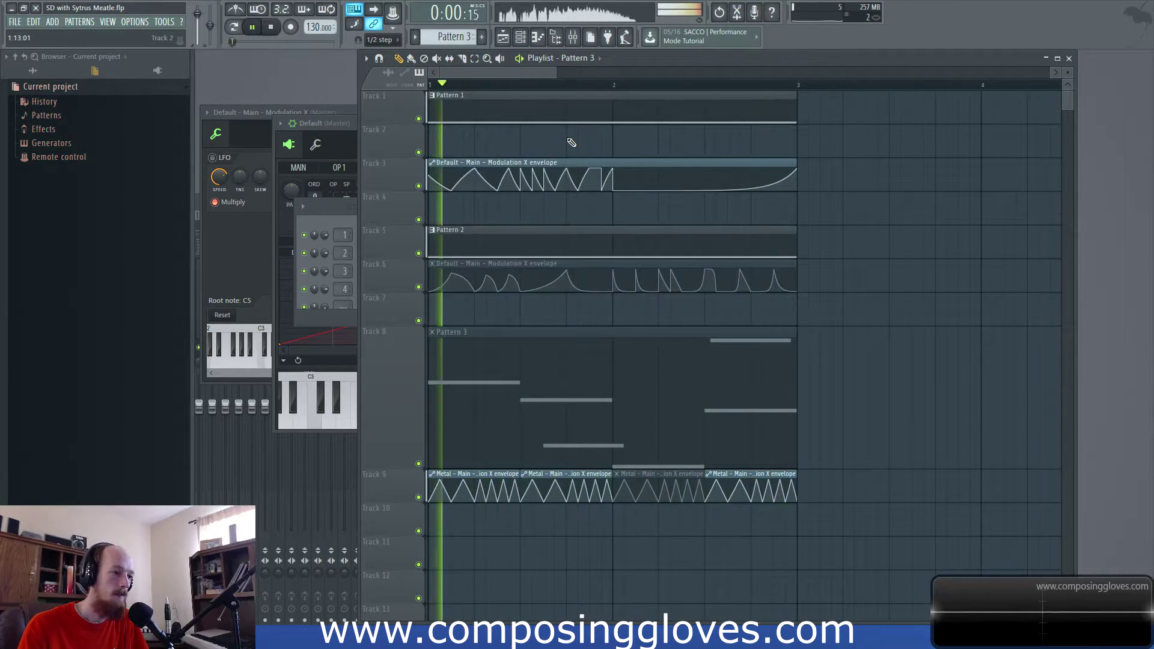
{"action": "right_click", "coordinate": [565, 238], "text": "alt"}
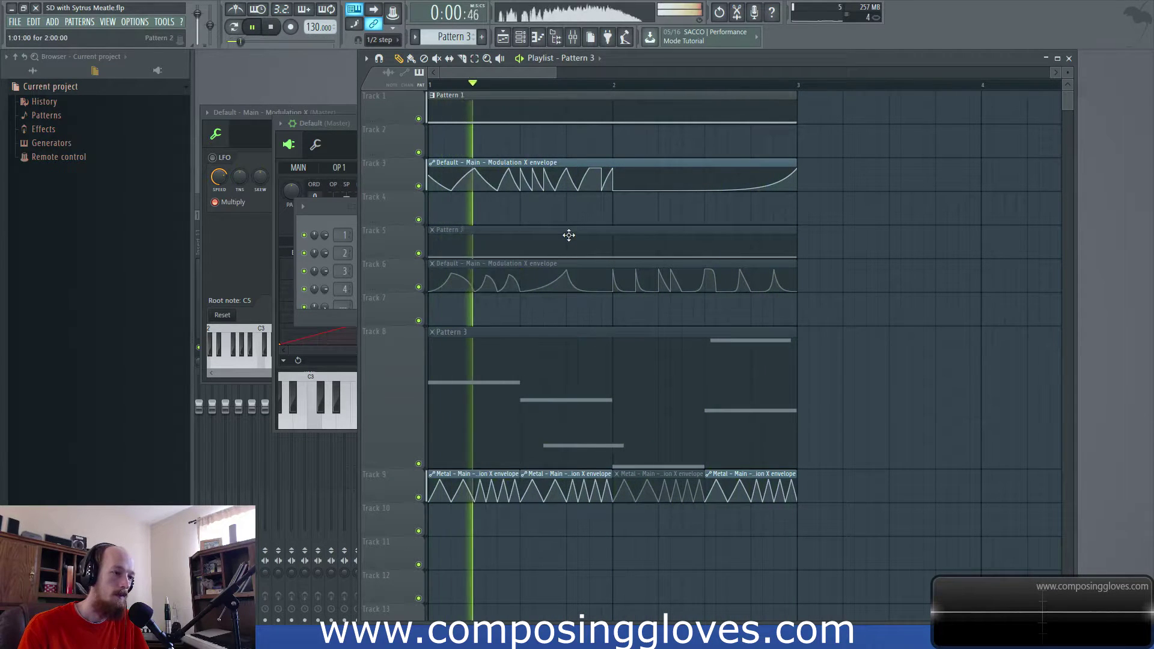
{"action": "key", "text": "space"}
Raise the long C5 note in Pattern 1 to E6, play it briefly, and return to the playlist
{"action": "double_click", "coordinate": [556, 116]}
{"action": "scroll", "coordinate": [525, 366], "scroll_direction": "down", "scroll_amount": 3}
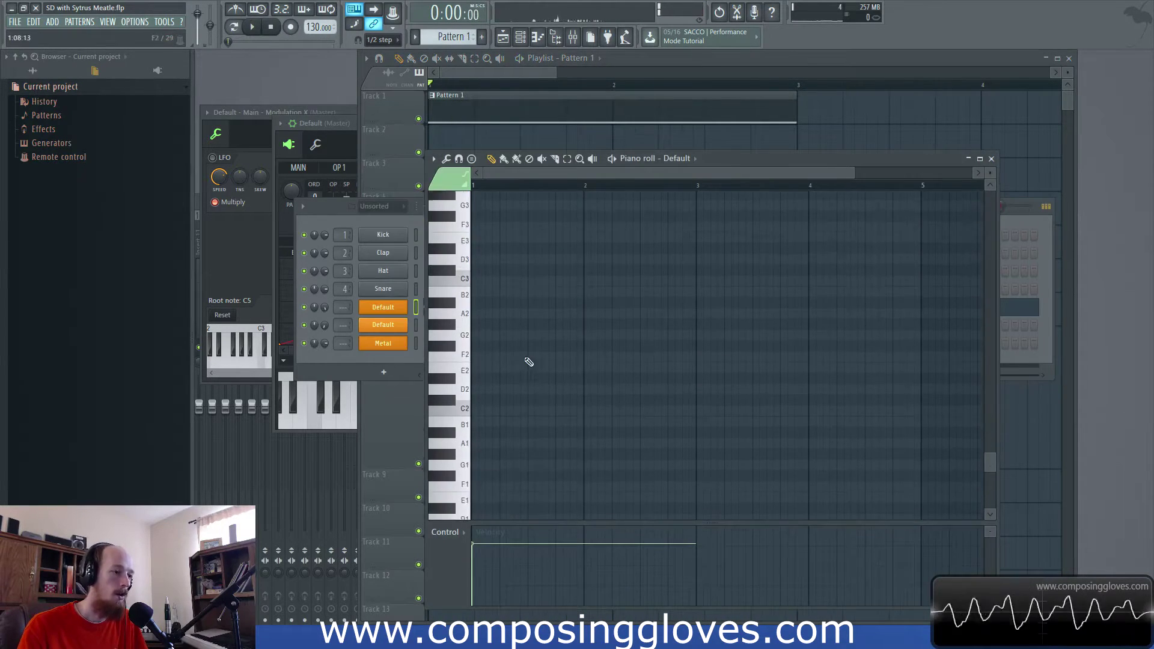
{"action": "scroll", "coordinate": [531, 359], "scroll_direction": "up", "scroll_amount": 9}
{"action": "scroll", "coordinate": [476, 357], "scroll_direction": "up", "scroll_amount": 3}
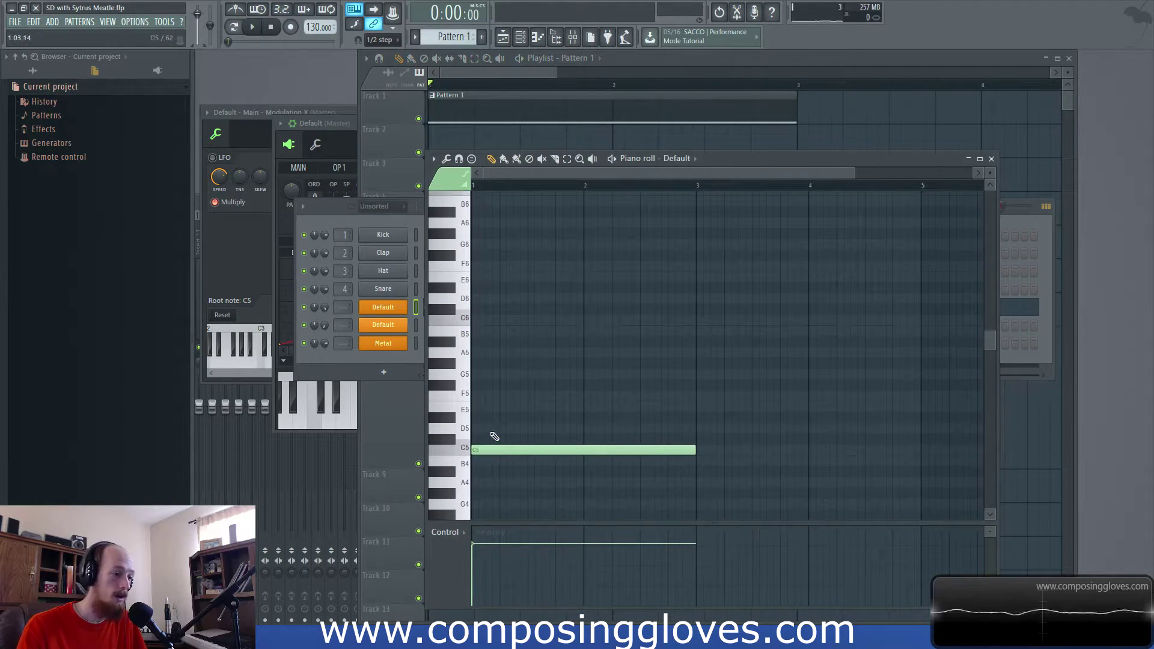
{"action": "left_click_drag", "start_coordinate": [495, 452], "coordinate": [495, 277]}
{"action": "key", "text": "space"}
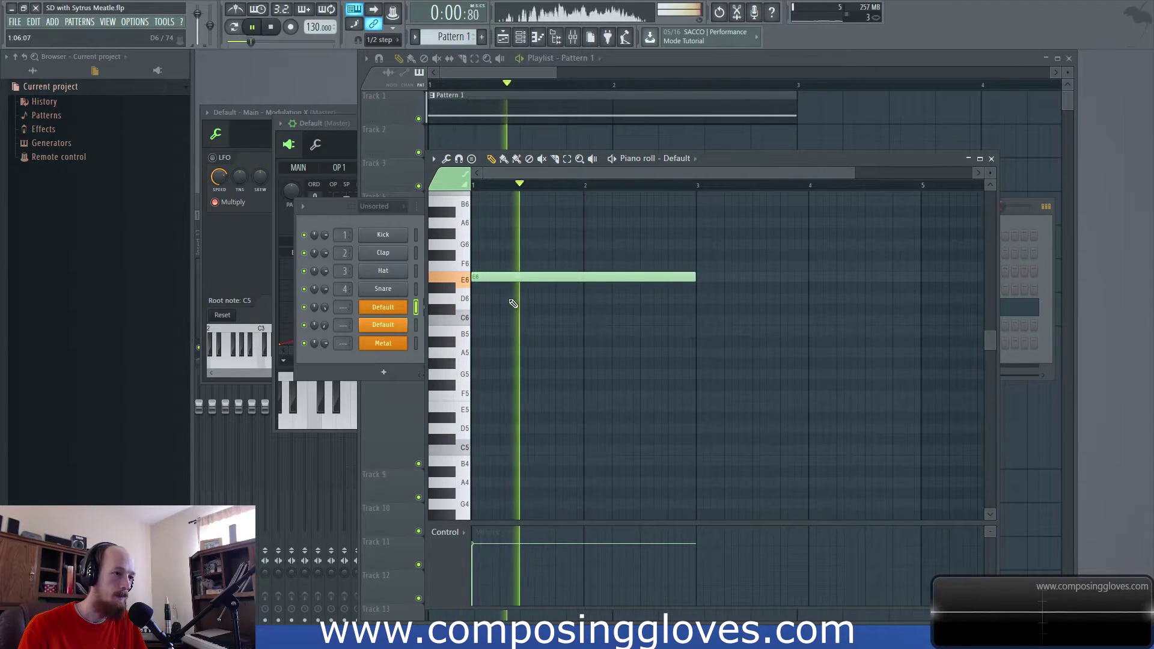
{"action": "key", "text": "space"}
{"action": "left_click", "coordinate": [472, 91]}
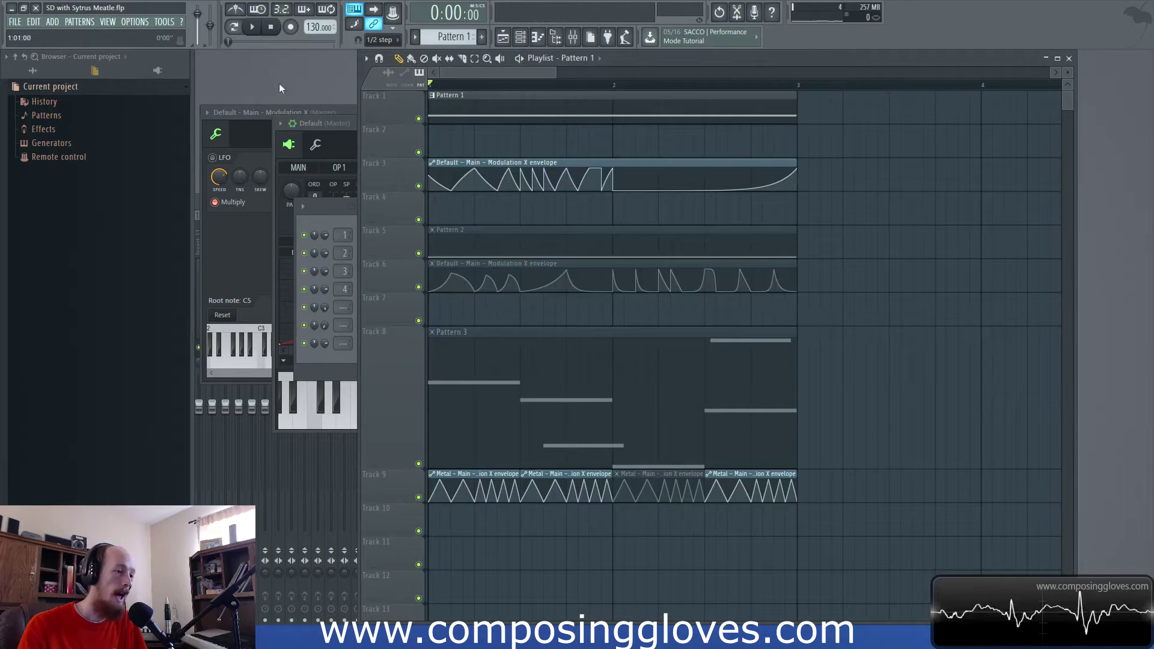
Reshape bar 2 of the Track 3 Modulation X envelope into a gradual, nearly linear rise
{"action": "key", "text": "F6"}
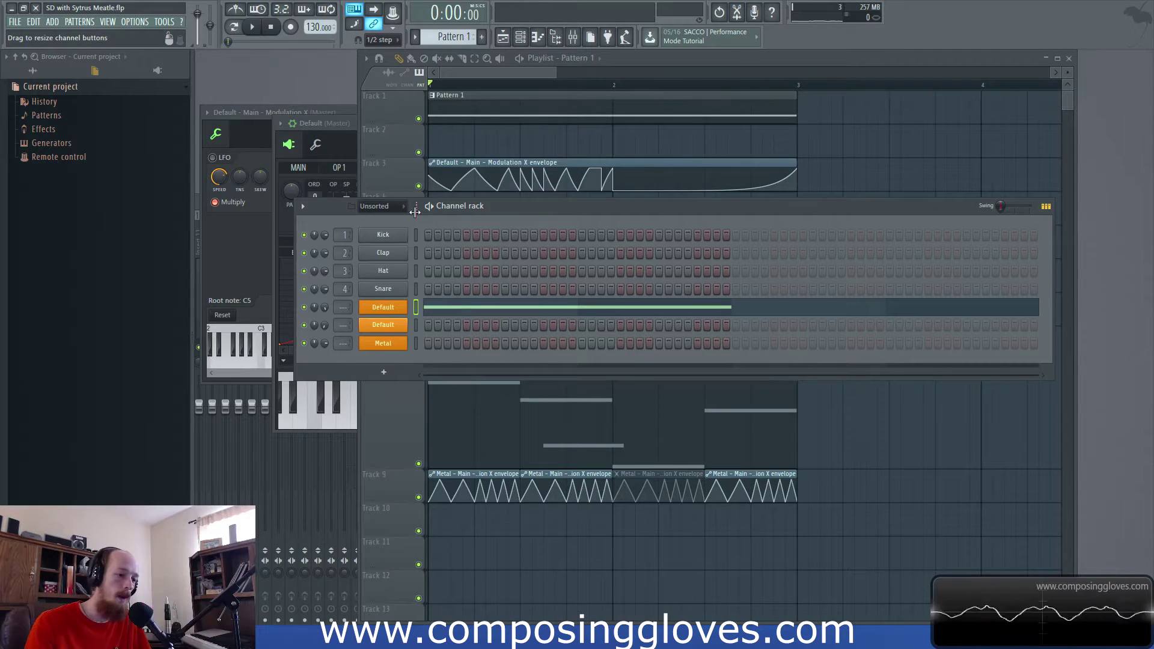
{"action": "left_click", "coordinate": [704, 192]}
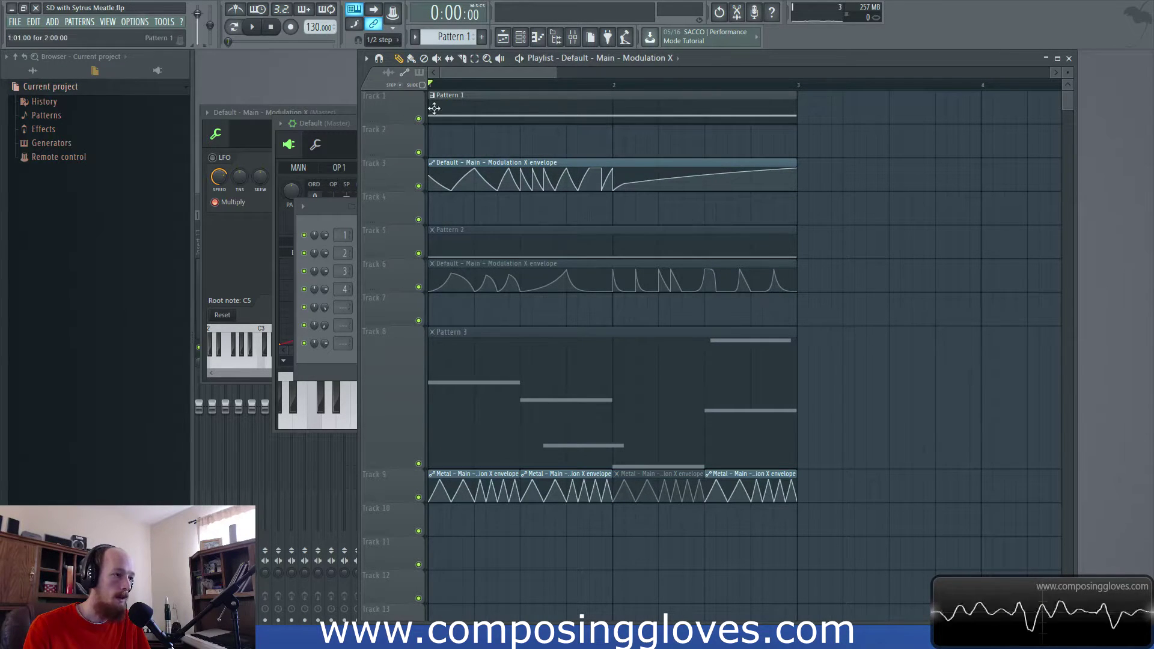
Clear the zigzag from bar 1 of the Track 3 Modulation X envelope, start it at the minimum for one continuous rise, and play it
{"action": "left_click_drag", "start_coordinate": [543, 160], "coordinate": [429, 189]}
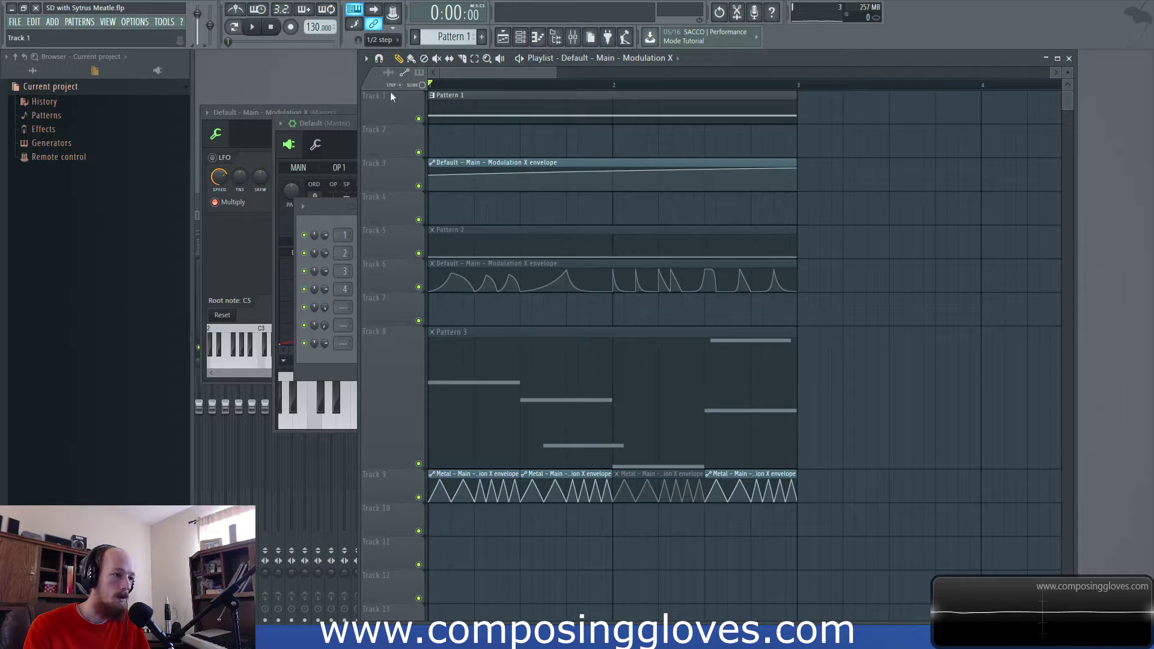
{"action": "left_click_drag", "start_coordinate": [429, 181], "coordinate": [436, 242]}
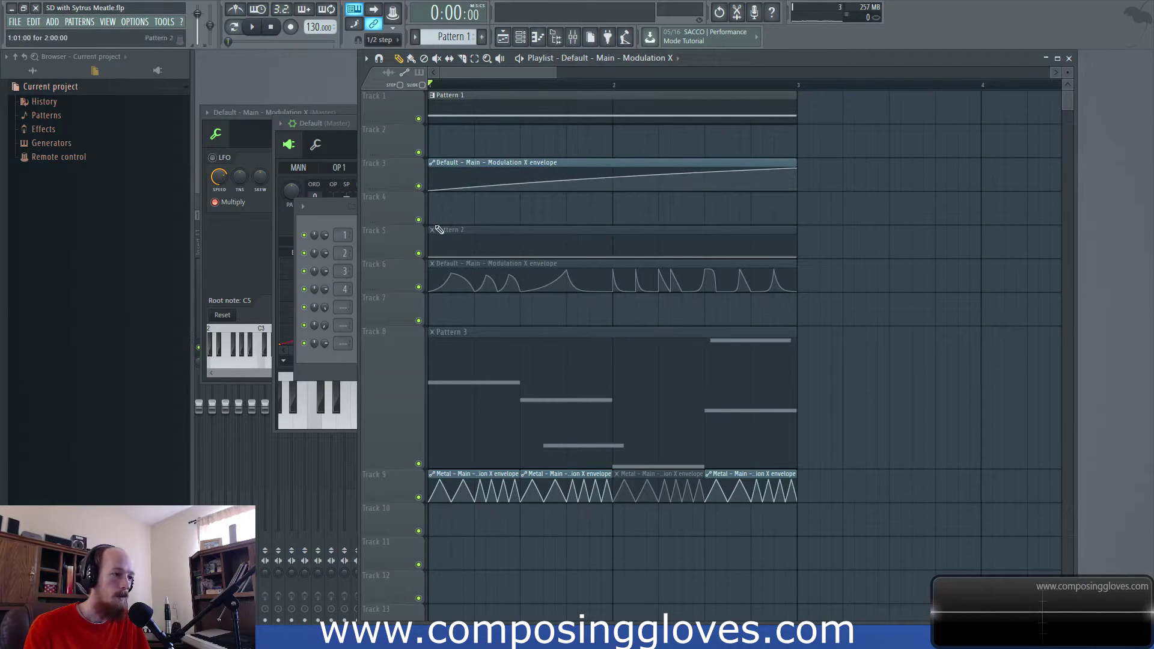
{"action": "key", "text": "space"}
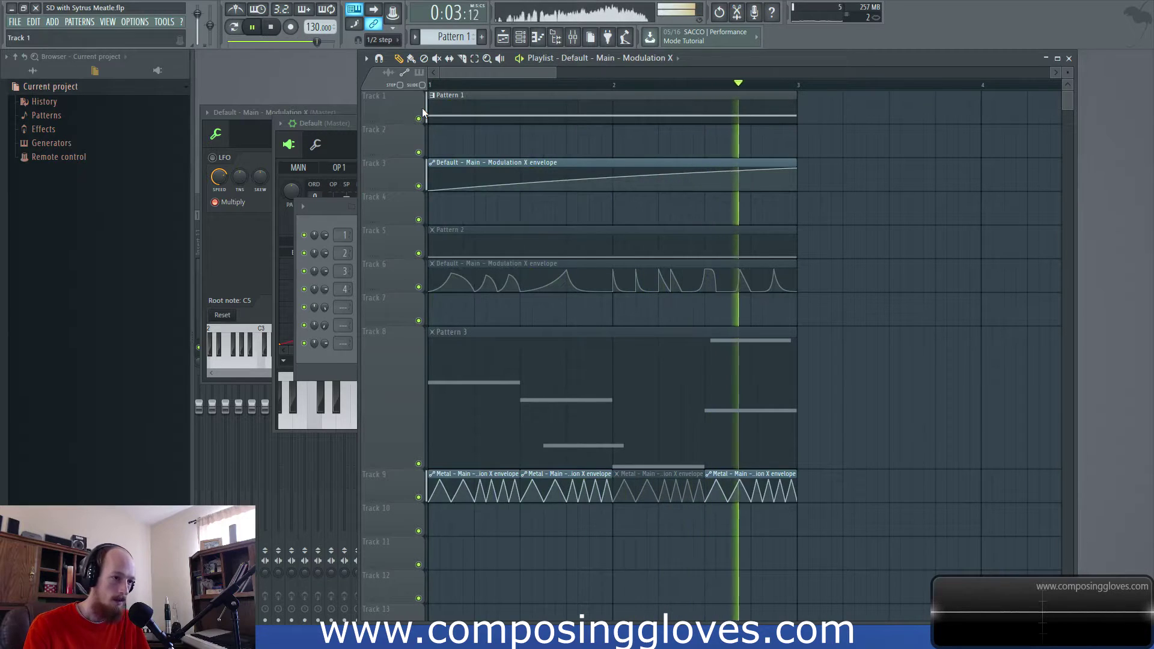
{"action": "key", "text": "space"}
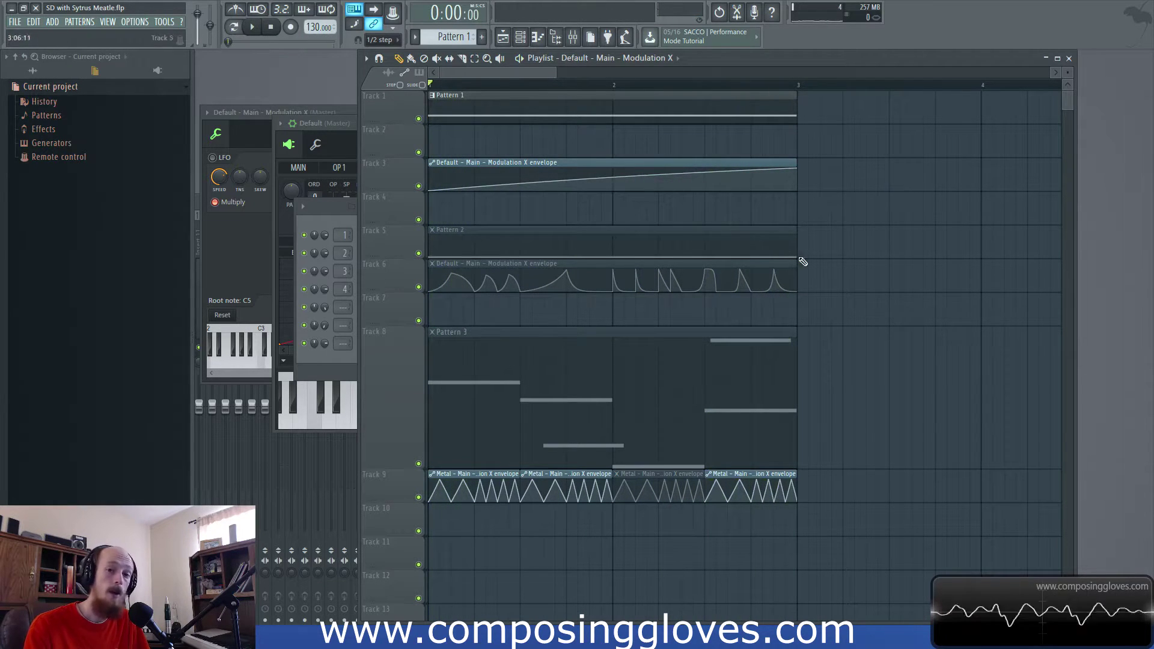
Open the mixer track of Pattern 1's Sytrus channel and load the RC 48 reverb into effect slot 2
{"action": "left_click", "coordinate": [576, 42]}
{"action": "key", "text": "F6"}
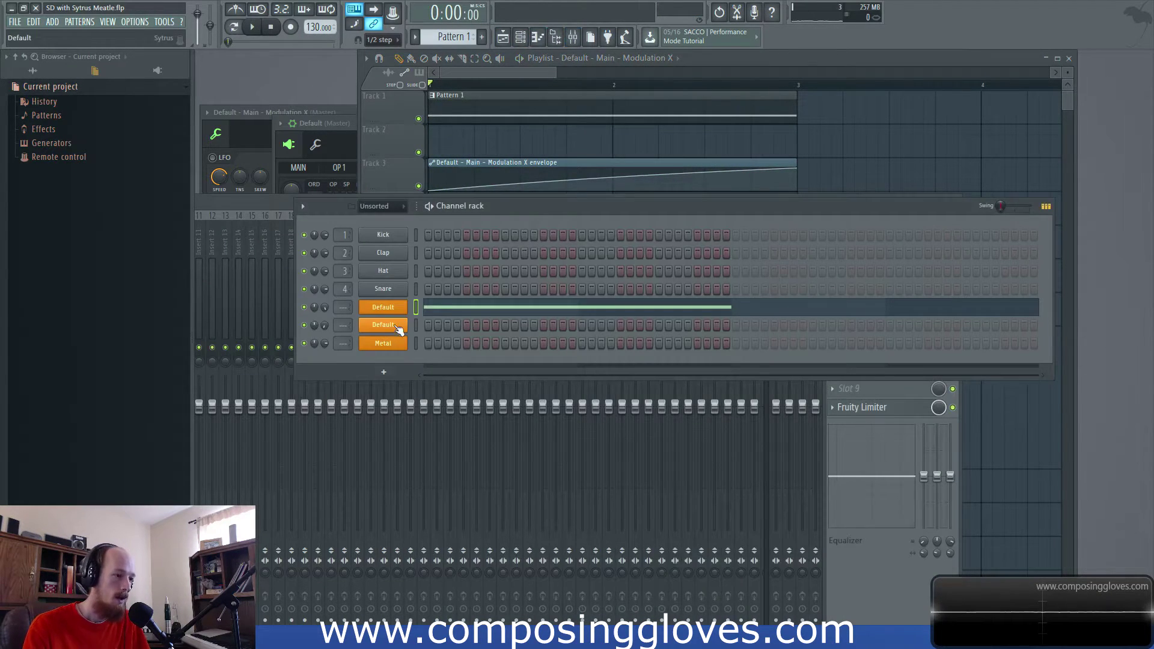
{"action": "left_click", "coordinate": [392, 310]}
{"action": "key", "text": "F9"}
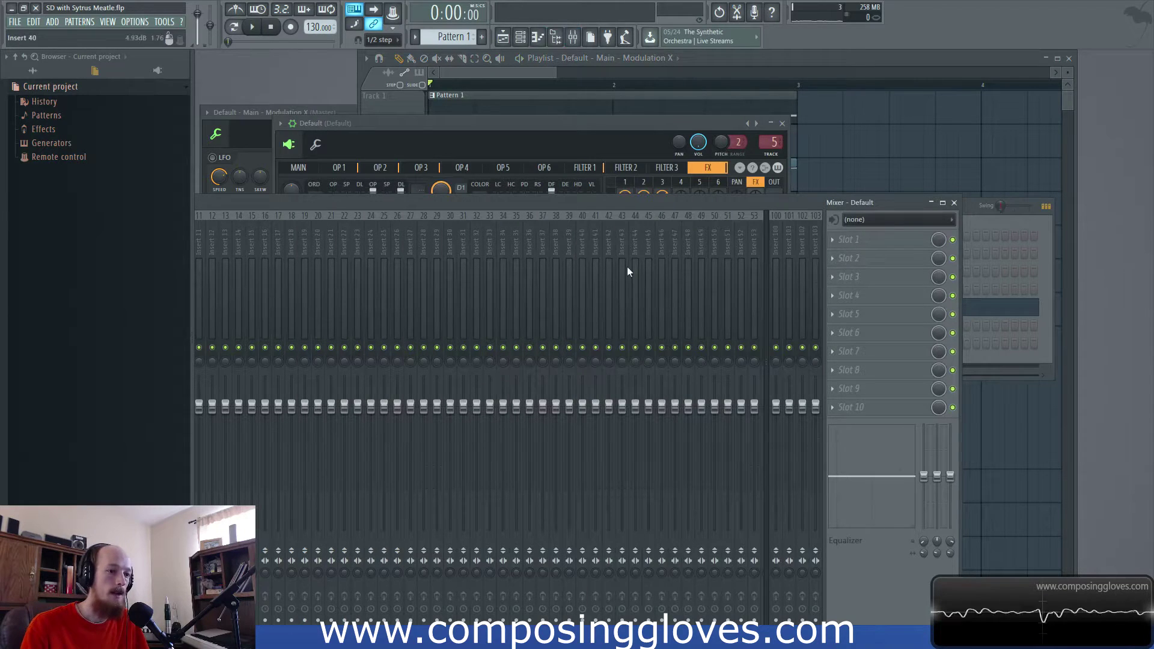
{"action": "left_click", "coordinate": [860, 257]}
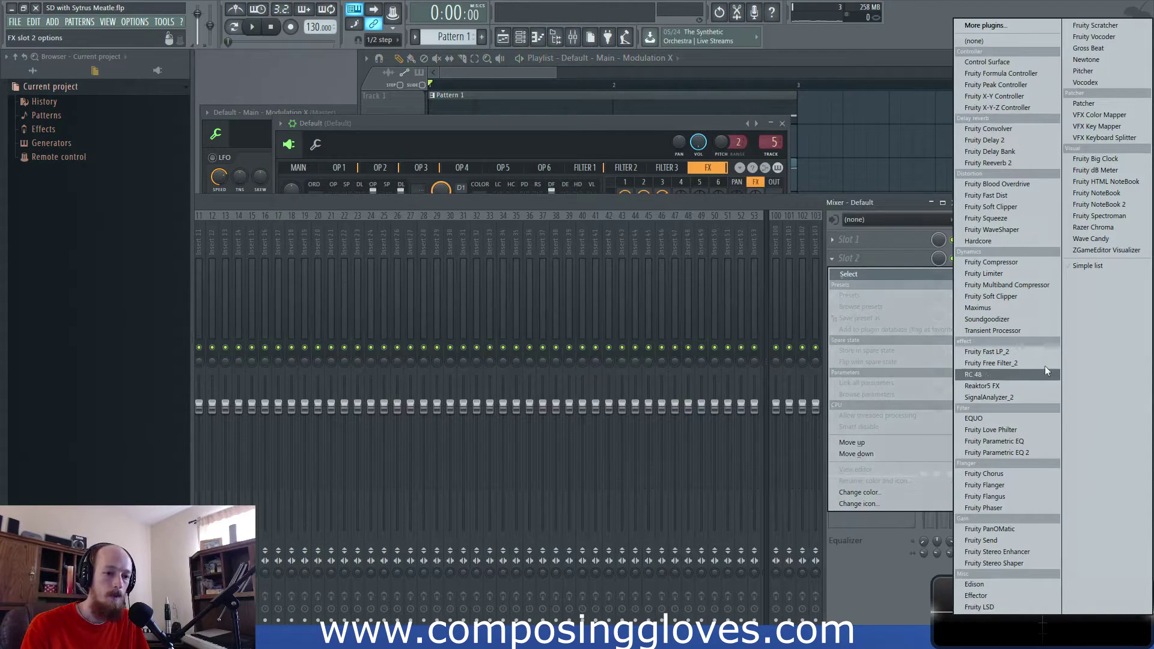
{"action": "left_click", "coordinate": [1021, 374]}
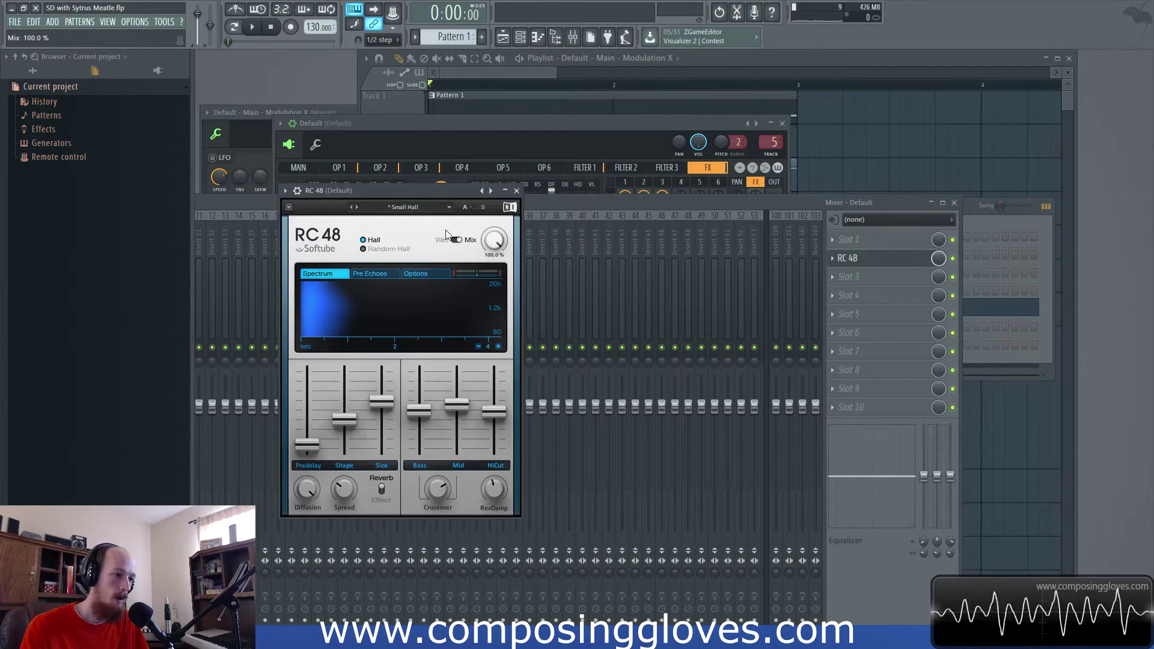
Create an automation clip for the RC 48 mix level and lower its start point to the minimum for a steady rise
{"action": "right_click", "coordinate": [942, 258]}
{"action": "left_click", "coordinate": [990, 335]}
{"action": "key", "text": "space"}
{"action": "key", "text": "space"}
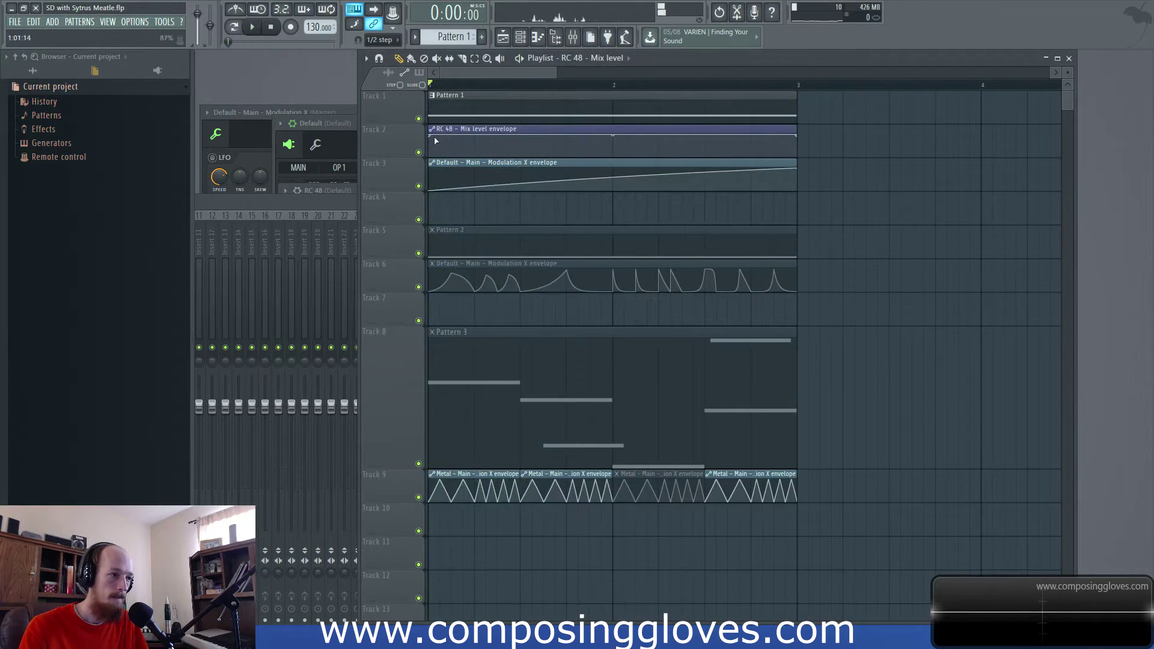
{"action": "left_click_drag", "start_coordinate": [433, 139], "coordinate": [440, 205]}
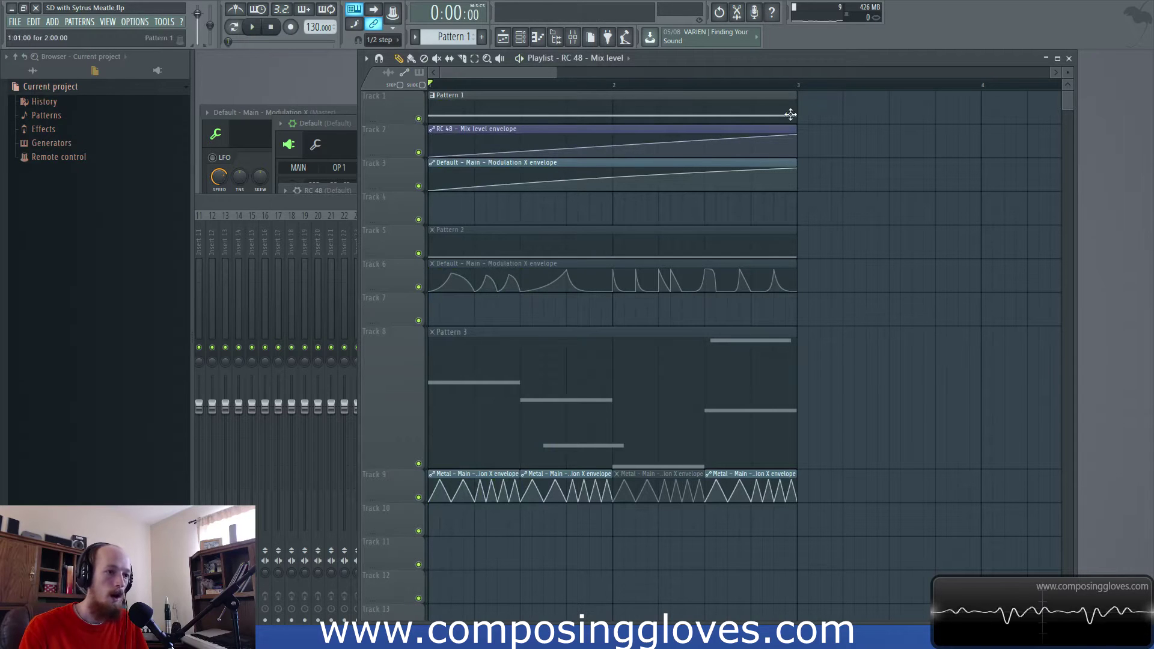
Extend the Pattern 1 clip to just past bar 5 and listen to it with the rising reverb
{"action": "left_click_drag", "start_coordinate": [794, 112], "coordinate": [1112, 120]}
{"action": "scroll", "coordinate": [666, 149], "scroll_direction": "down", "scroll_amount": 4}
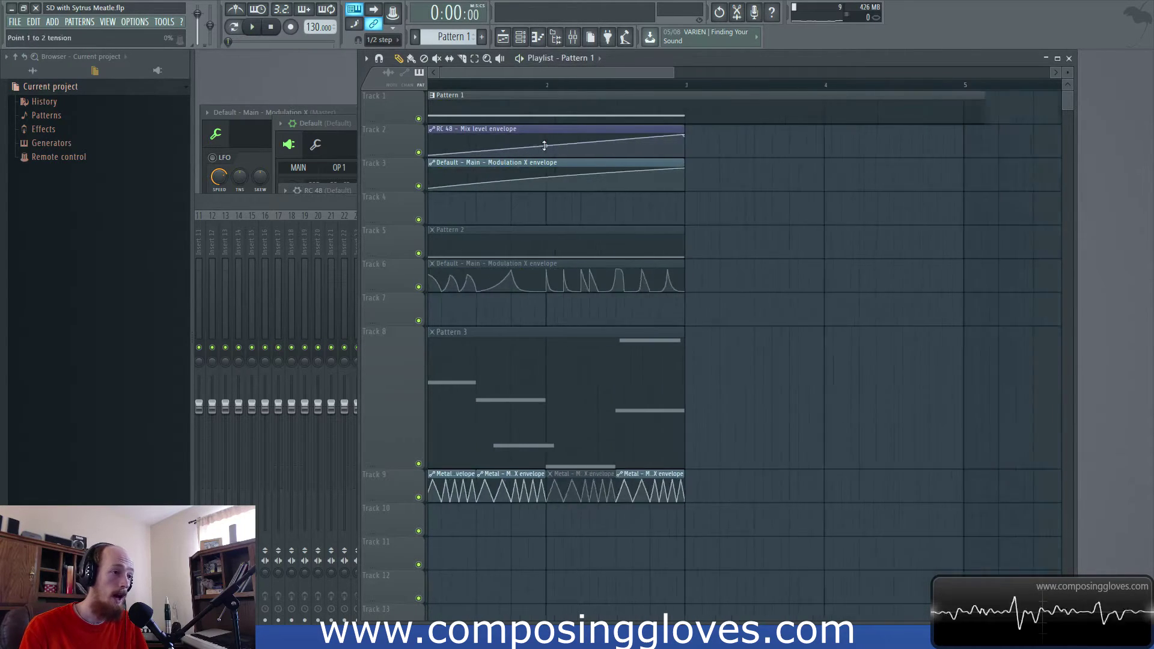
{"action": "key", "text": "space"}
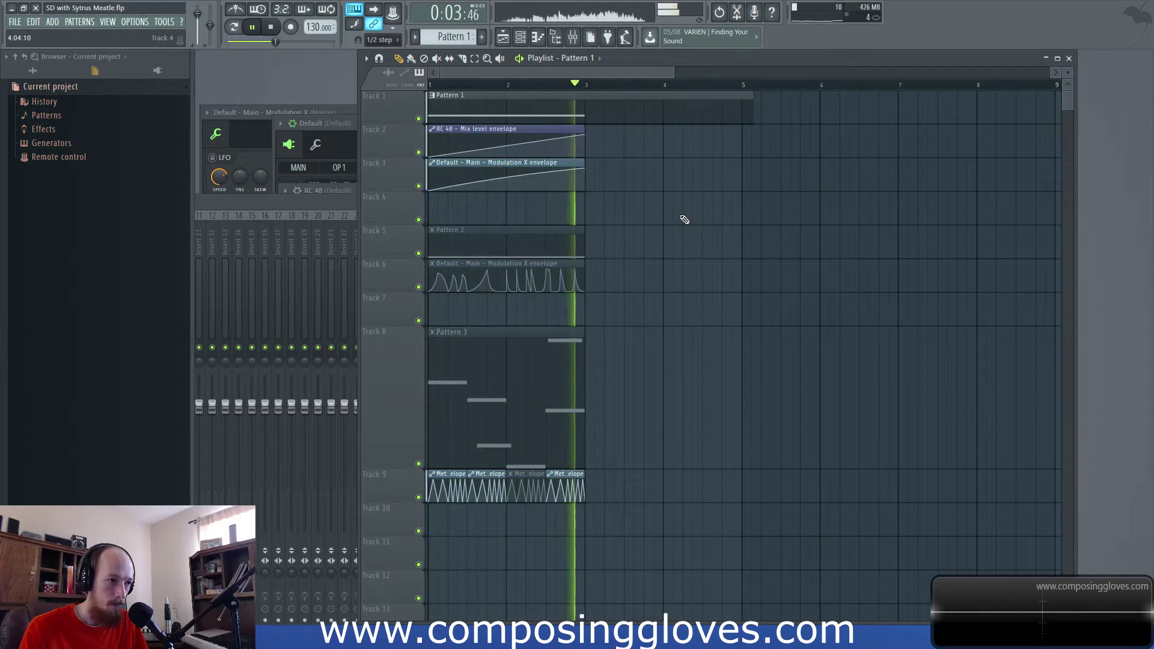
{"action": "key", "text": "space"}
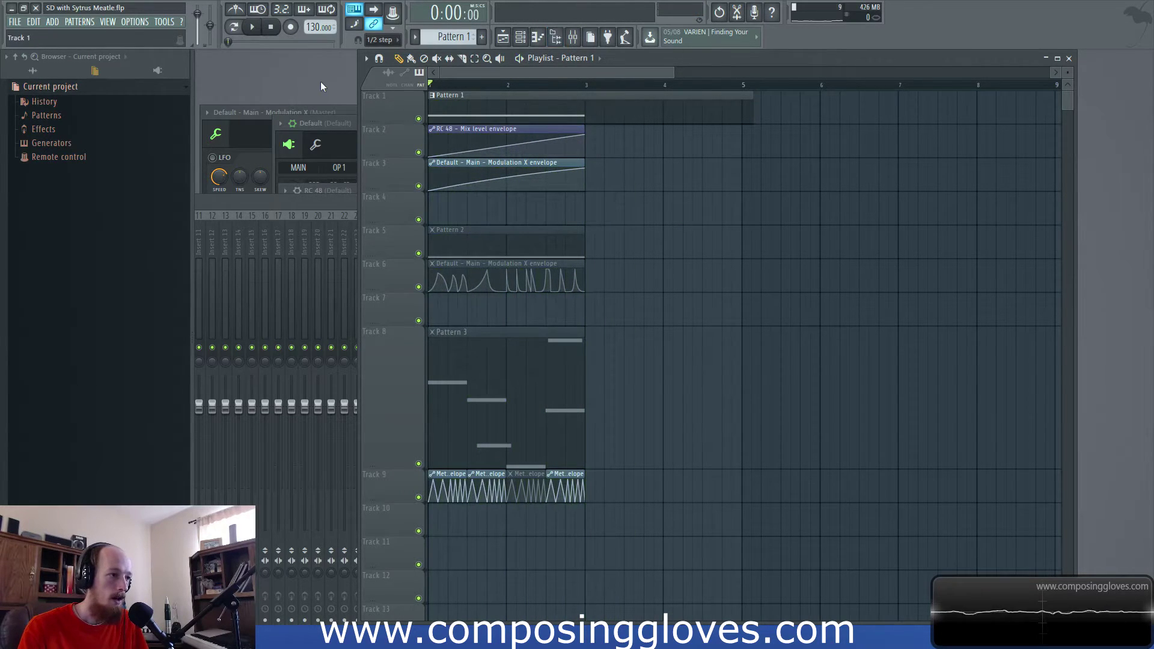
Reopen RC 48 from the mixer and load the Giant Hall preset from the Large category
{"action": "key", "text": "F6"}
{"action": "key", "text": "F9"}
{"action": "left_click", "coordinate": [866, 258]}
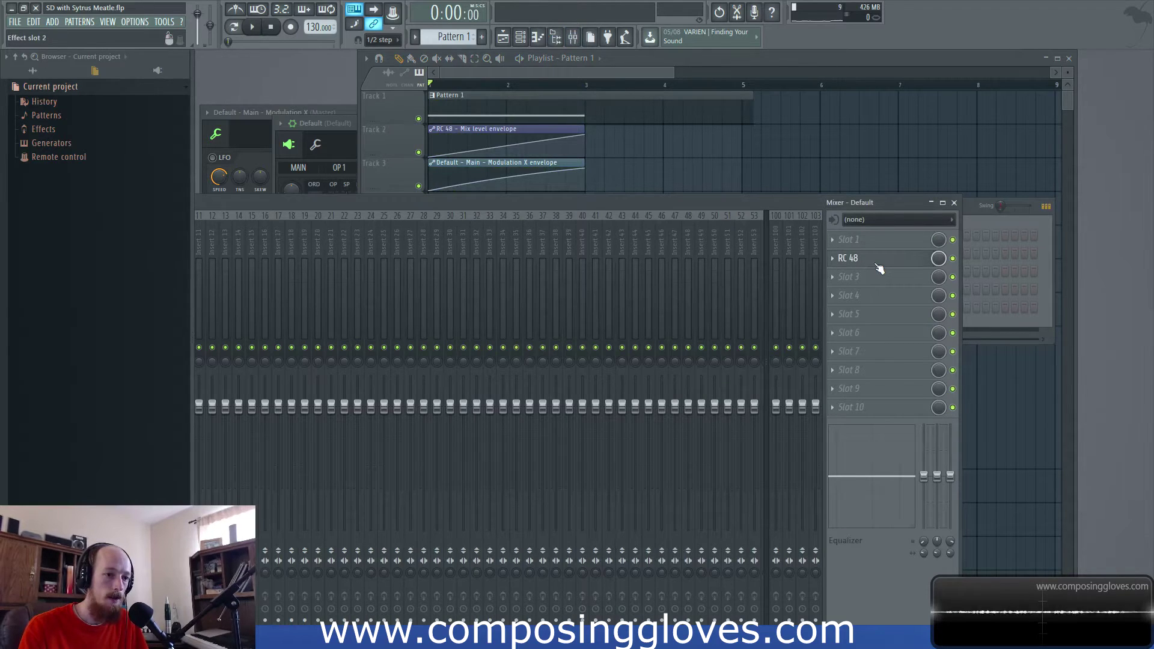
{"action": "left_click", "coordinate": [878, 264]}
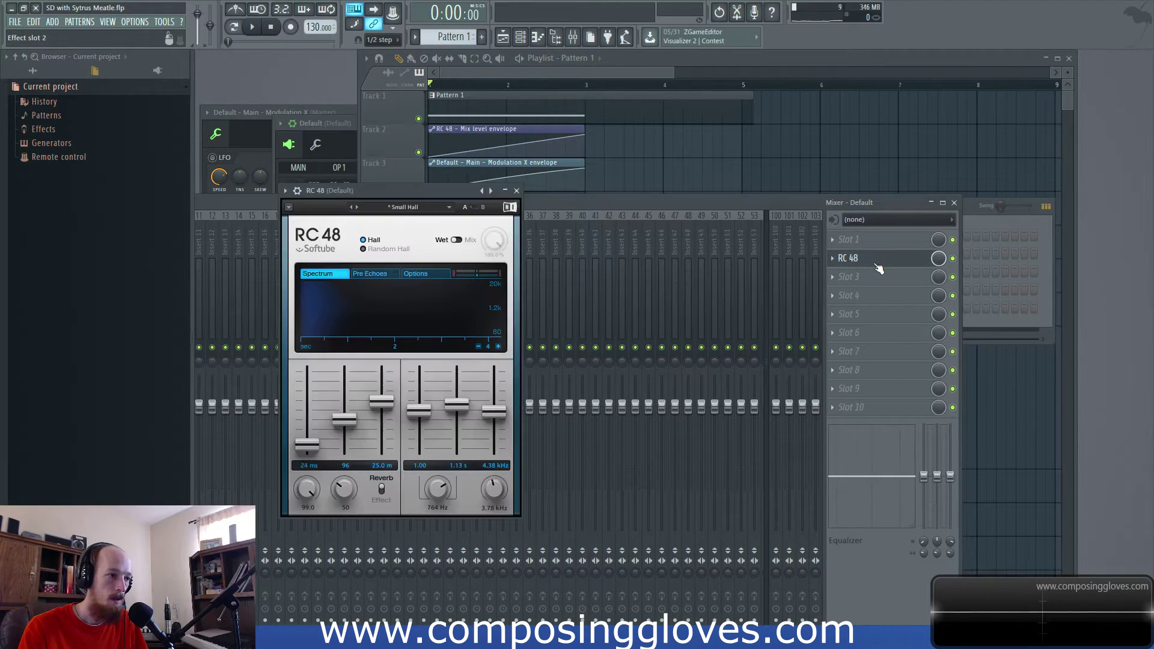
{"action": "left_click", "coordinate": [419, 208]}
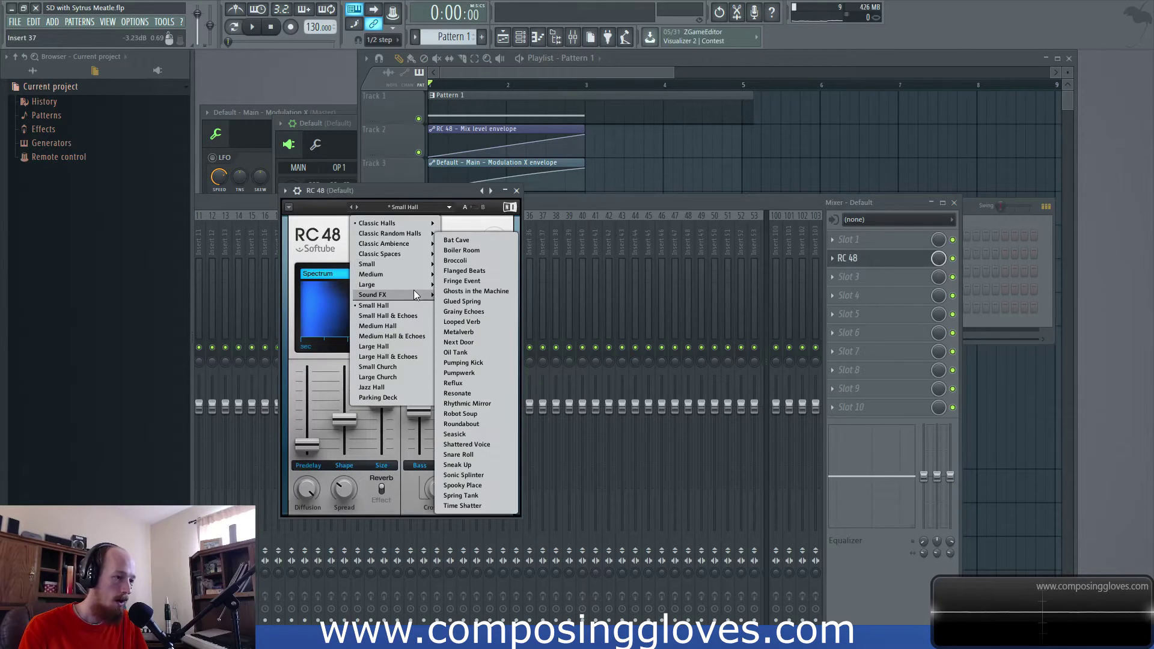
{"action": "mouse_move", "coordinate": [421, 286]}
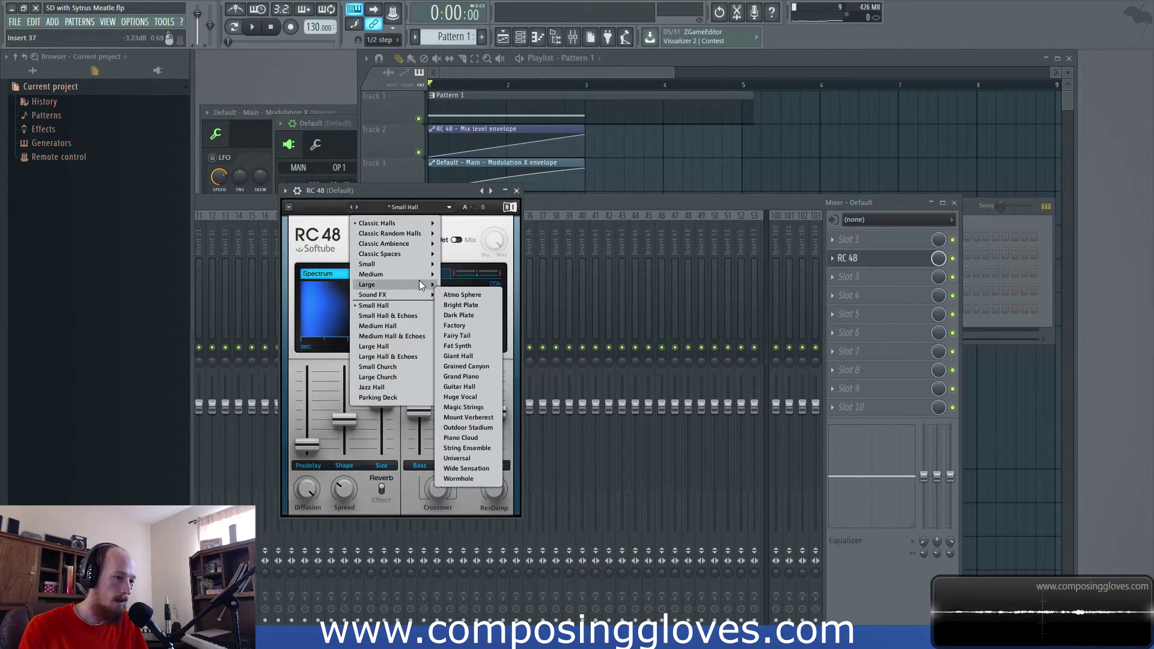
{"action": "left_click", "coordinate": [481, 356]}
Lengthen the Pattern 1 clip in the playlist to just past bar 9 and listen to the longer reverb tail
{"action": "left_click", "coordinate": [507, 71]}
{"action": "key", "text": "space"}
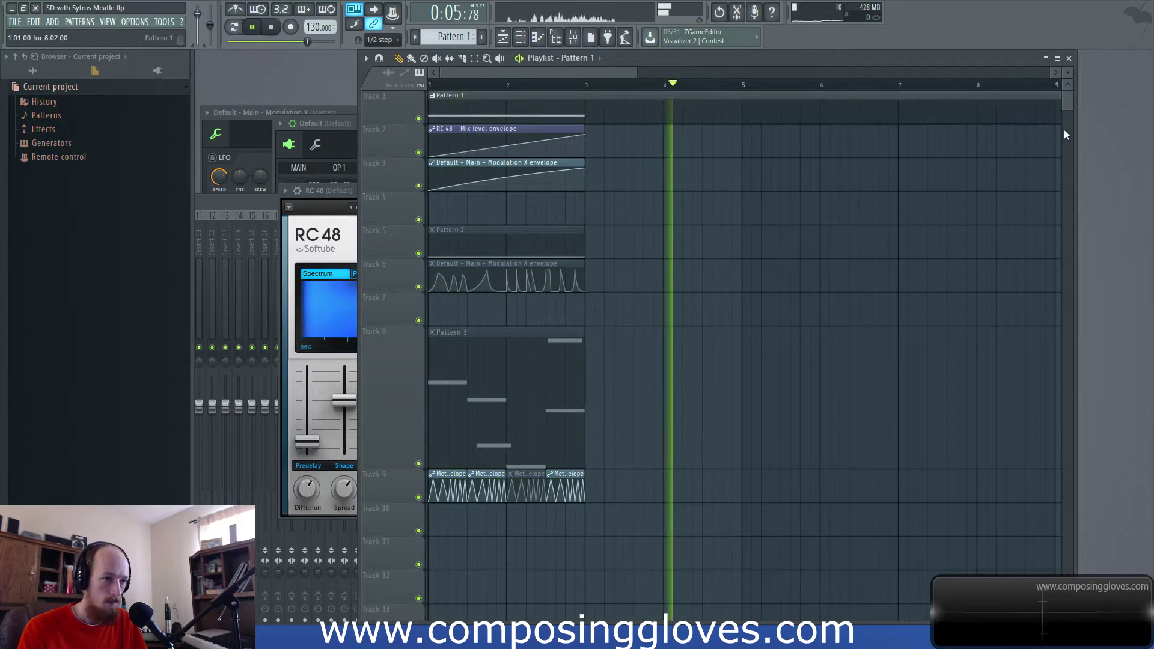
{"action": "key", "text": "space"}
Reshape the Track 3 Modulation X envelope with two rising peaks and a sharp spike near the end of bar 2, then play it
{"action": "right_click", "coordinate": [451, 134]}
{"action": "left_click", "coordinate": [473, 152]}
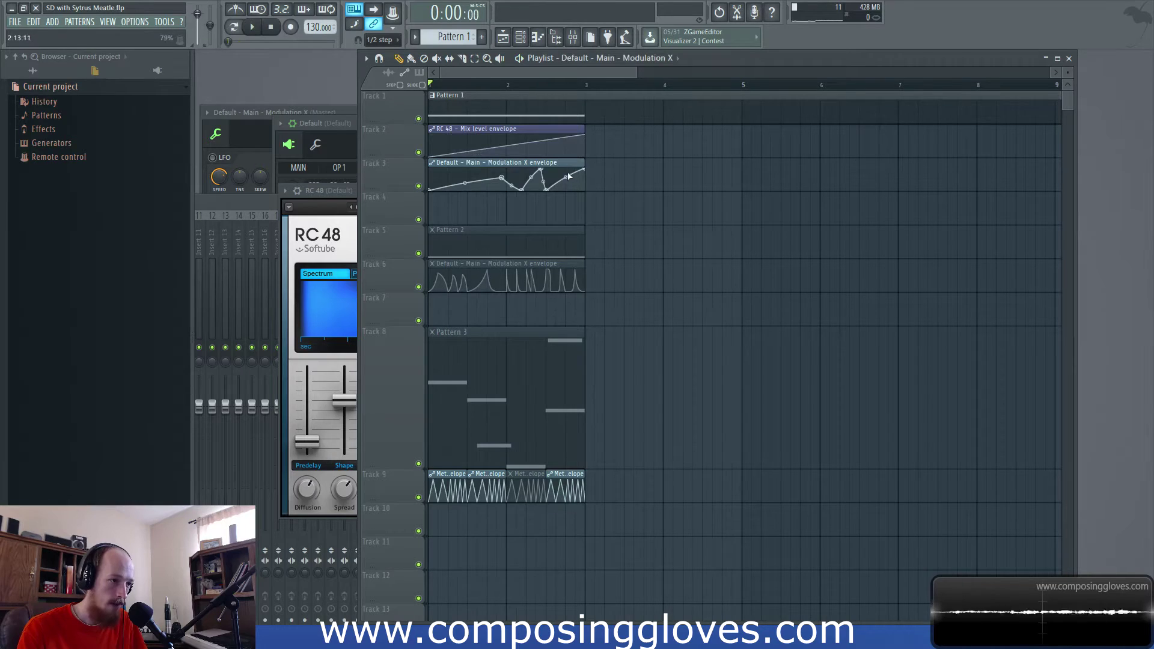
{"action": "left_click_drag", "start_coordinate": [565, 179], "coordinate": [568, 196]}
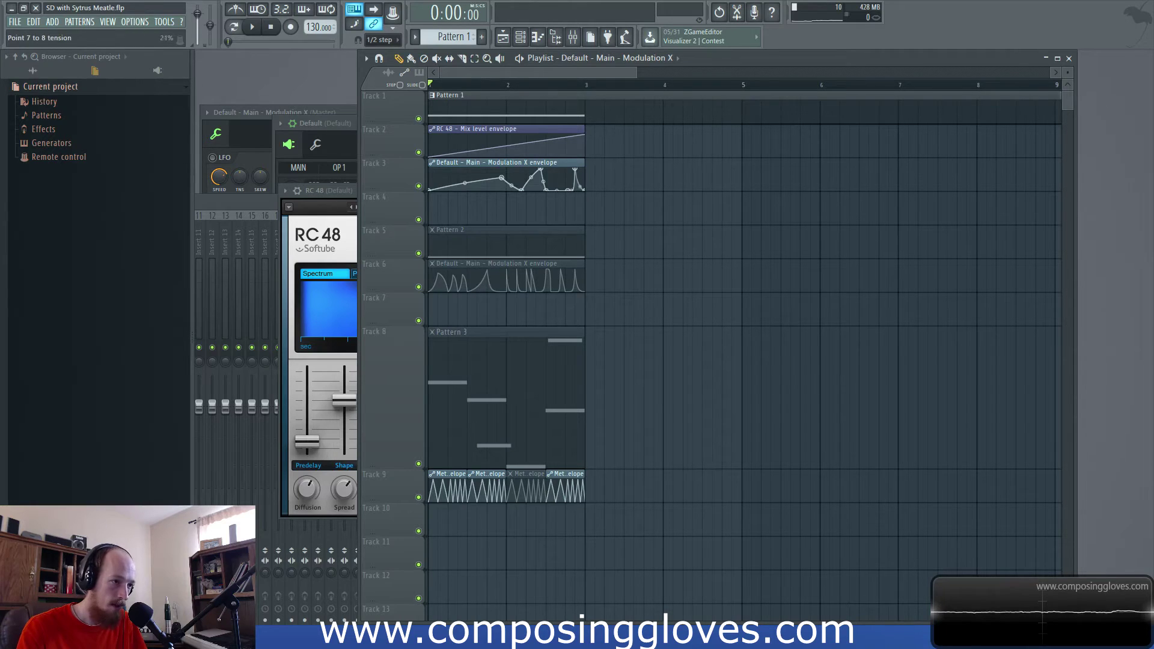
{"action": "key", "text": "space"}
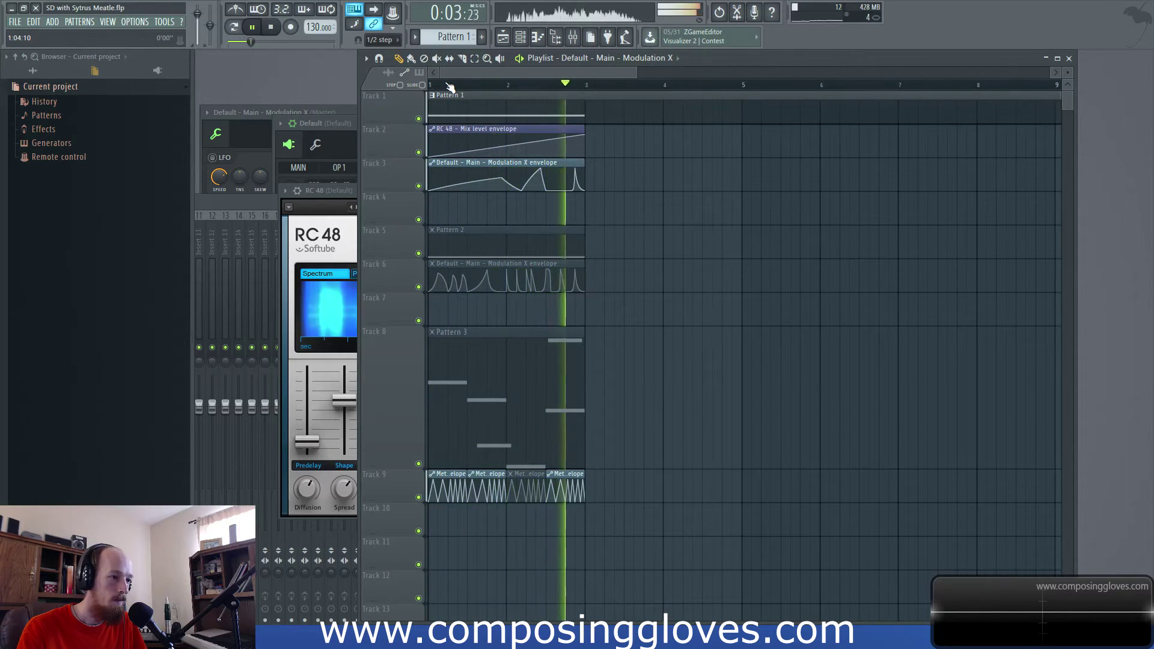
Flatten the two main peaks of the Track 3 envelope into low bumps and move the final spike to the clip's end
{"action": "right_click", "coordinate": [543, 172]}
{"action": "left_click", "coordinate": [554, 187]}
{"action": "right_click", "coordinate": [501, 177]}
{"action": "left_click", "coordinate": [511, 192]}
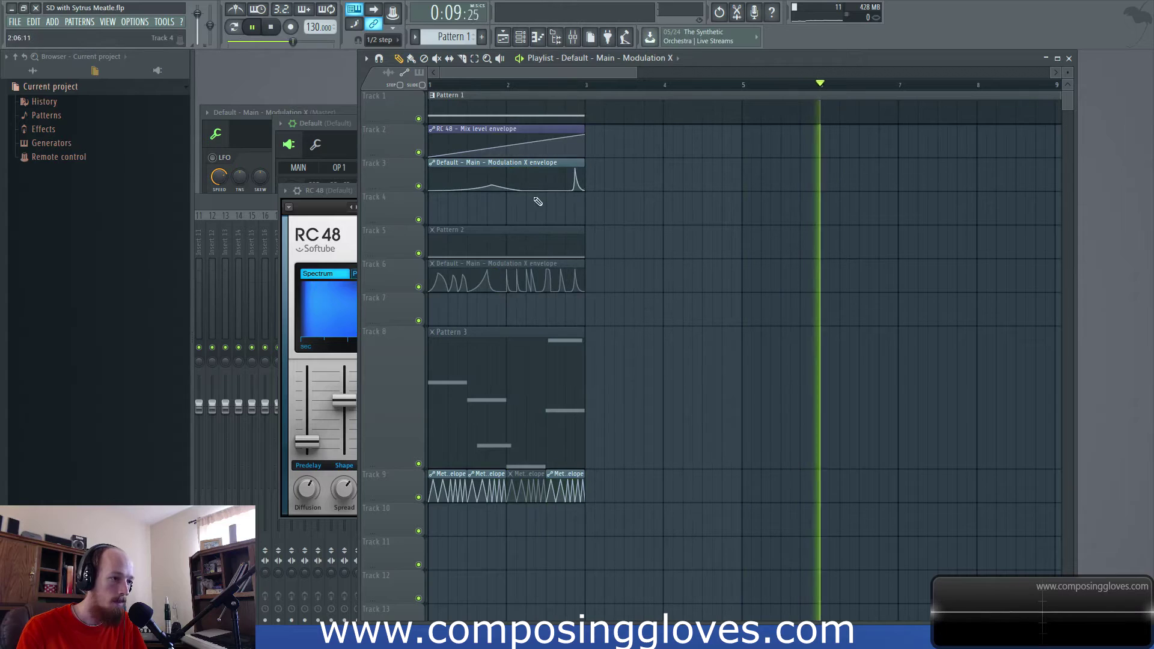
{"action": "left_click_drag", "start_coordinate": [576, 169], "coordinate": [587, 169]}
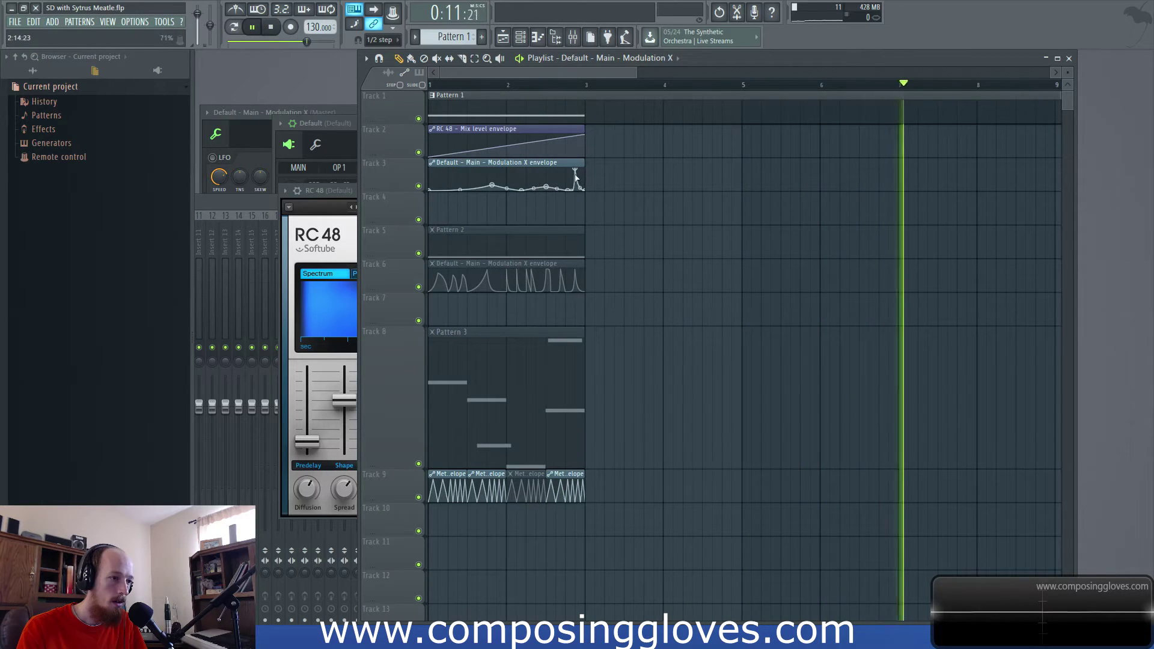
Lower the final rise of the Track 3 envelope, shift the dip before it earlier, and compare the results in playback
{"action": "key", "text": "space"}
{"action": "key", "text": "space"}
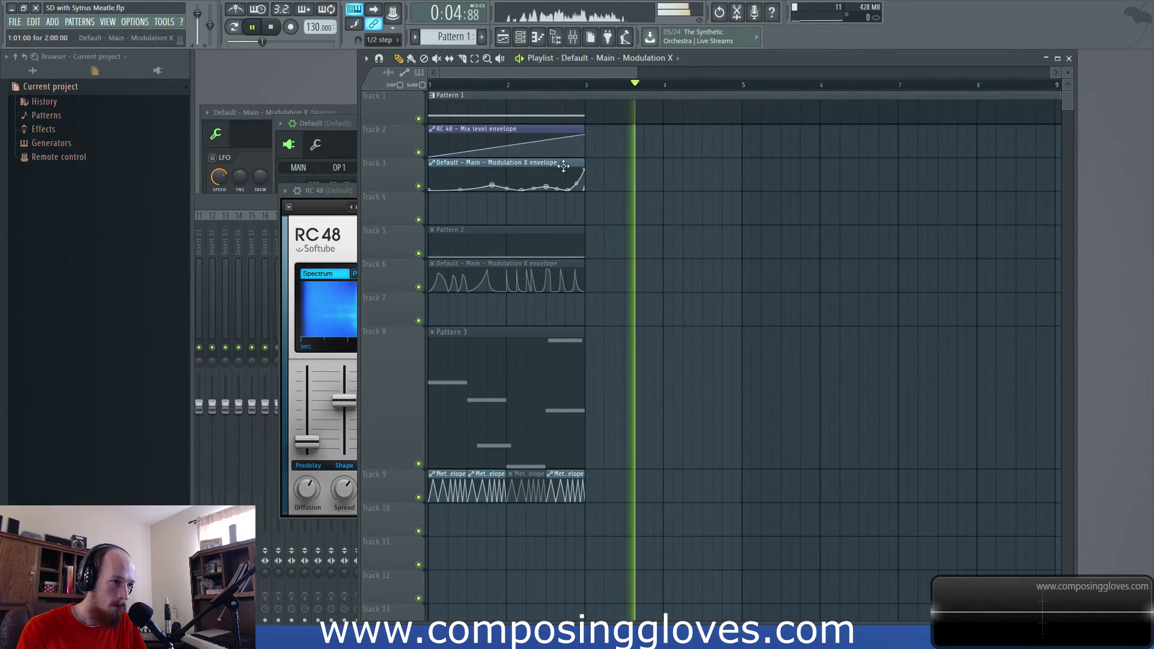
{"action": "key", "text": "space"}
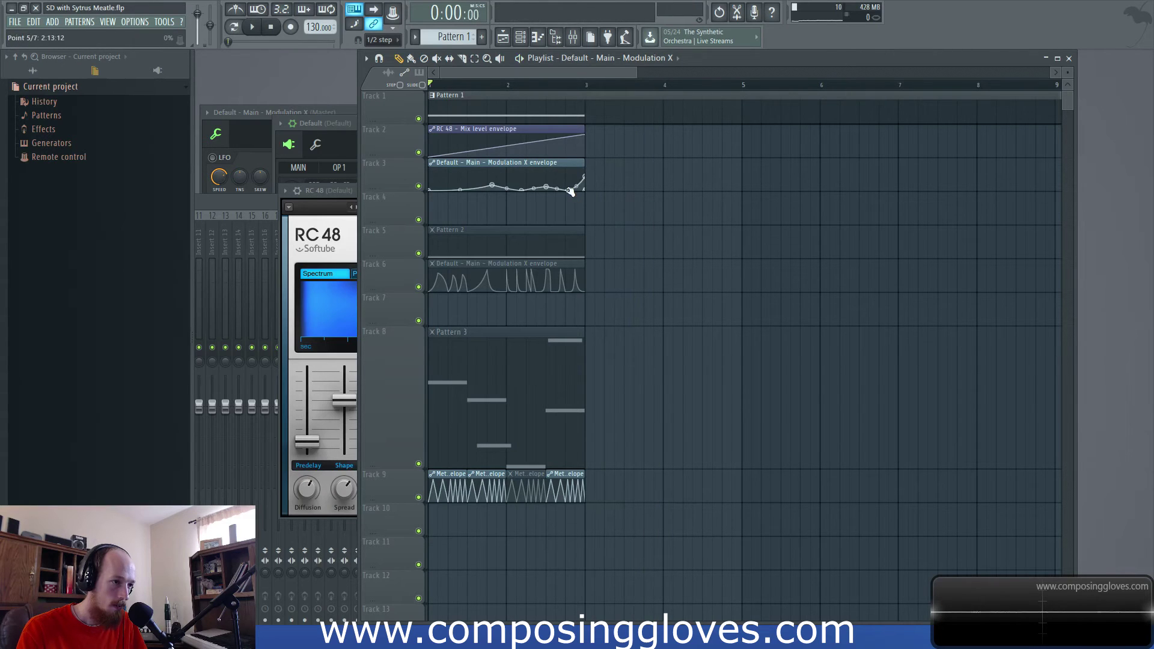
{"action": "key", "text": "space"}
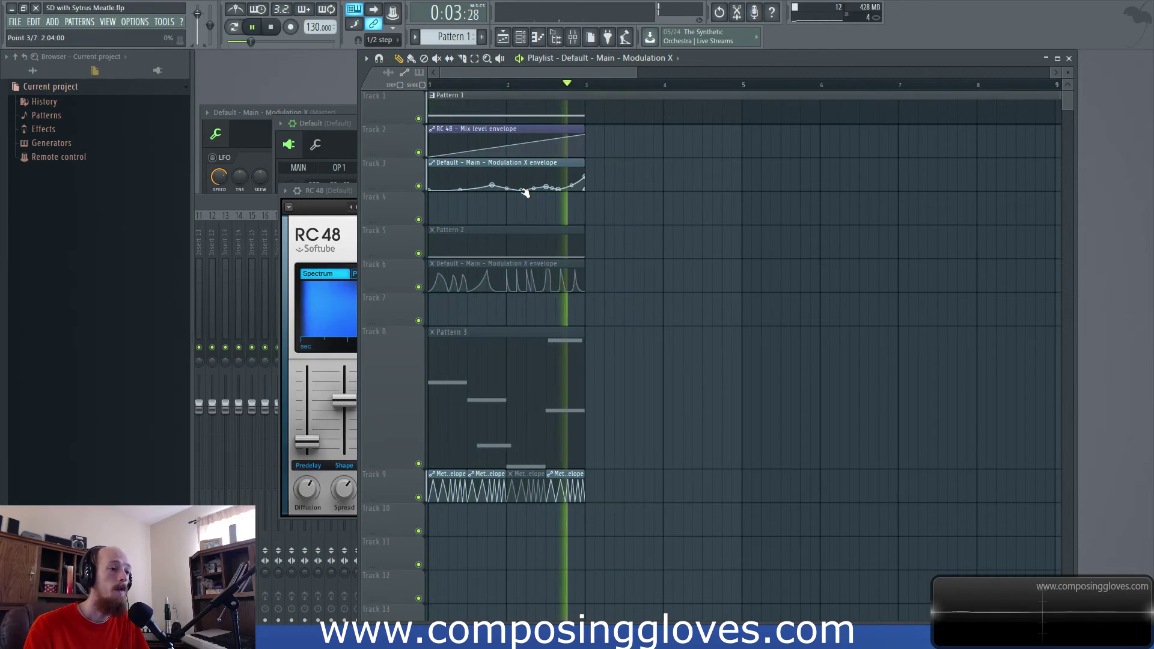
{"action": "key", "text": "space"}
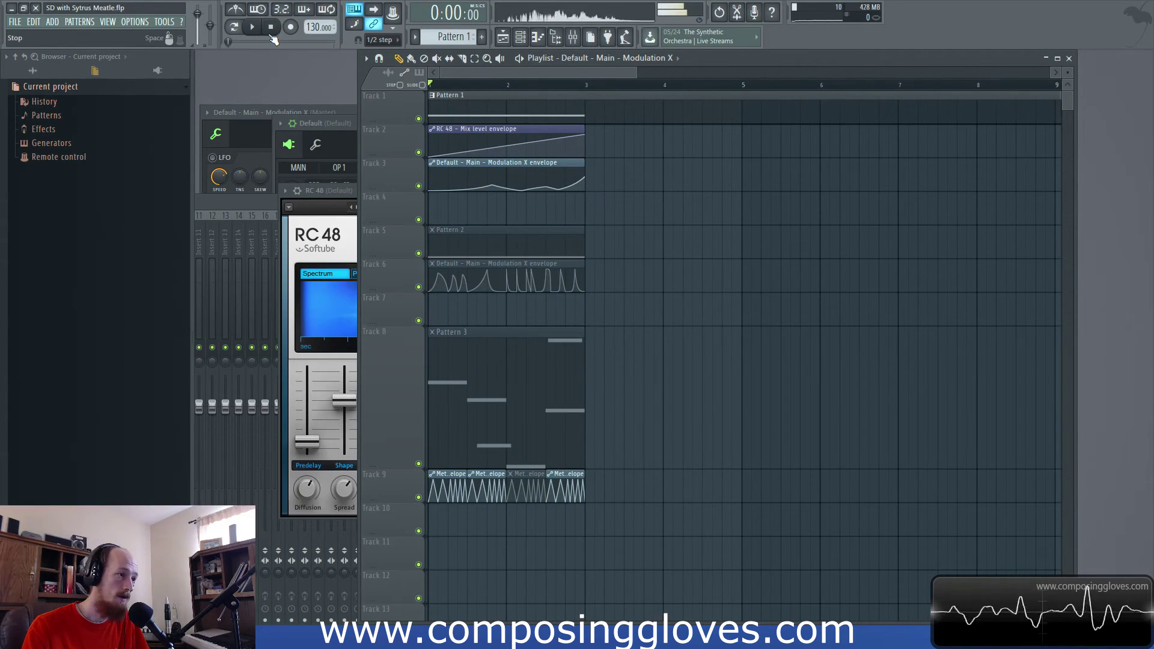
Unmute the Pattern 2 clip, its Modulation X envelope and the Pattern 3 clip
{"action": "scroll", "coordinate": [419, 280], "scroll_direction": "down", "scroll_amount": 2, "text": "ctrl"}
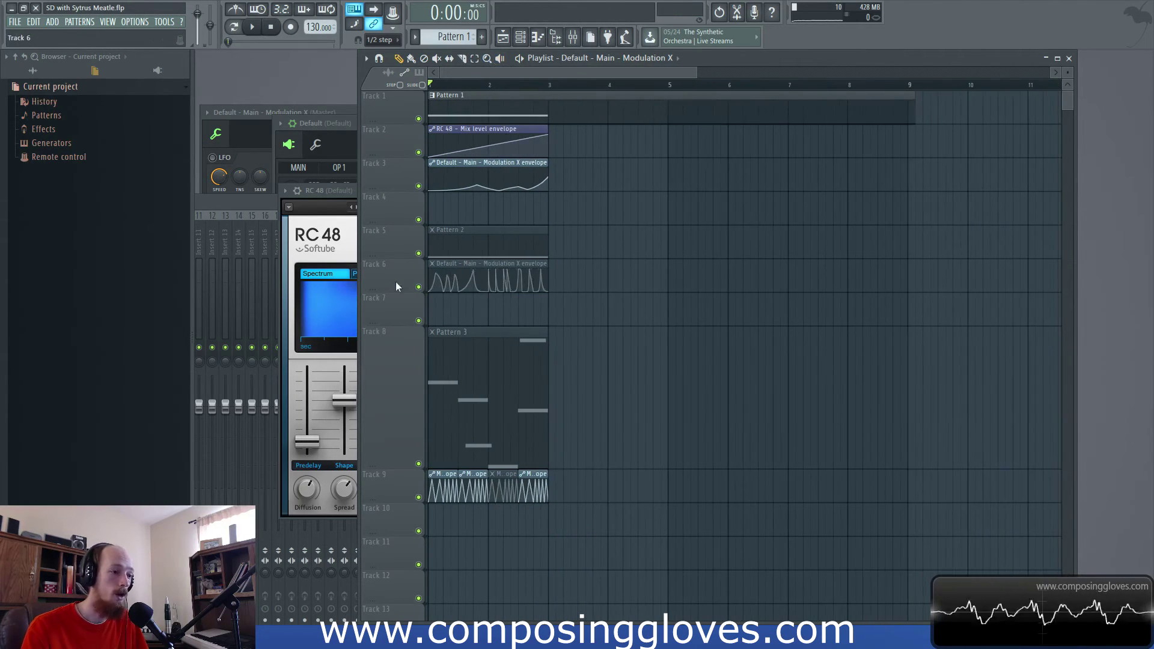
{"action": "left_click_drag", "start_coordinate": [510, 230], "coordinate": [538, 424]}
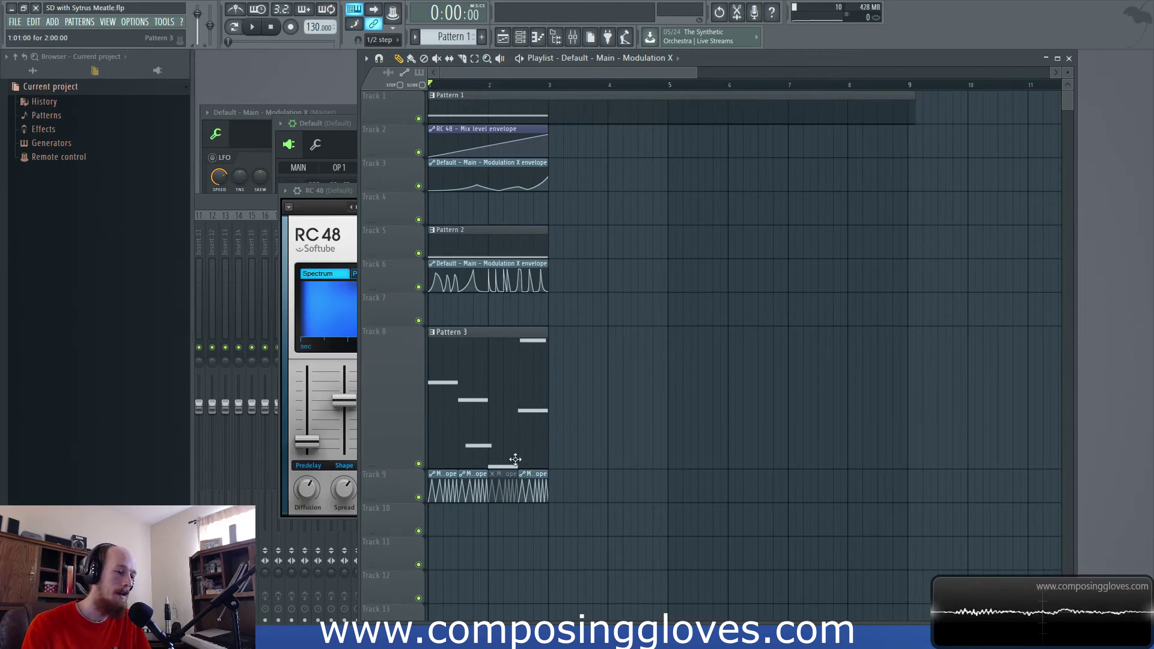